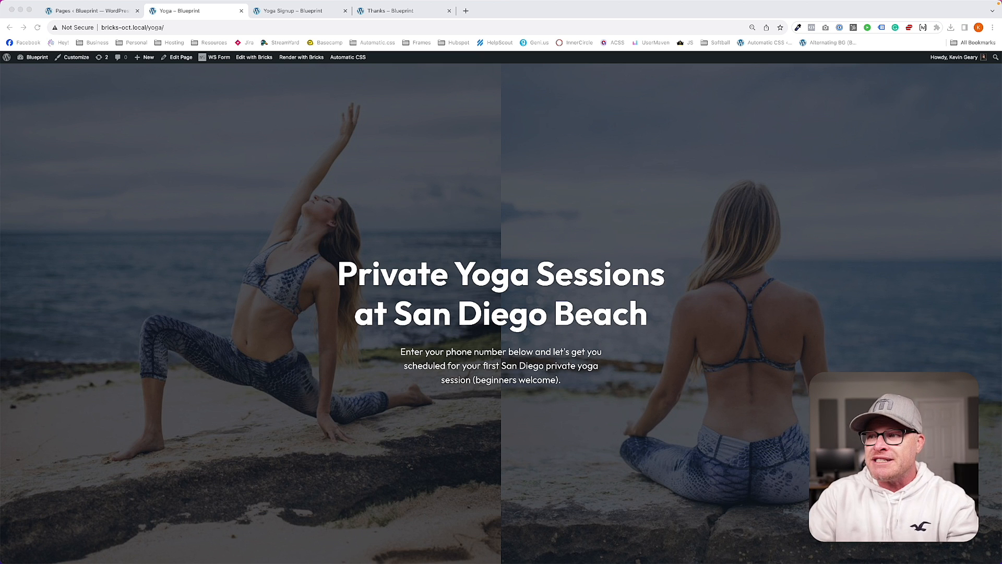
# Step: Focus Chrome and switch to the Yoga Signup tab showing the form-less Signup page
pyautogui.click(416, 354)
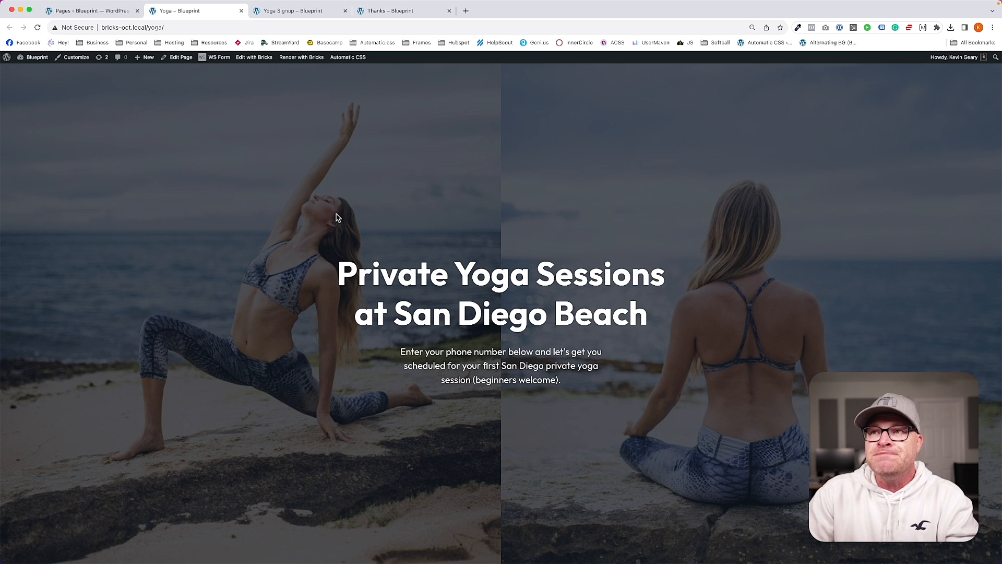
pyautogui.click(300, 11)
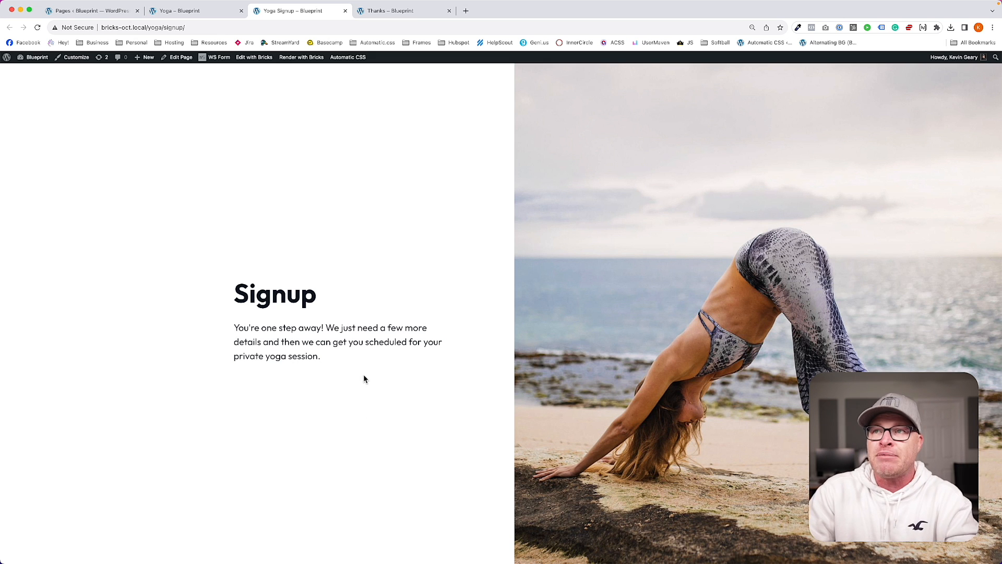
# Step: Read the Welcome thanks page's heading and follow-up-call paragraph, then return to the Yoga landing page
pyautogui.click(377, 12)
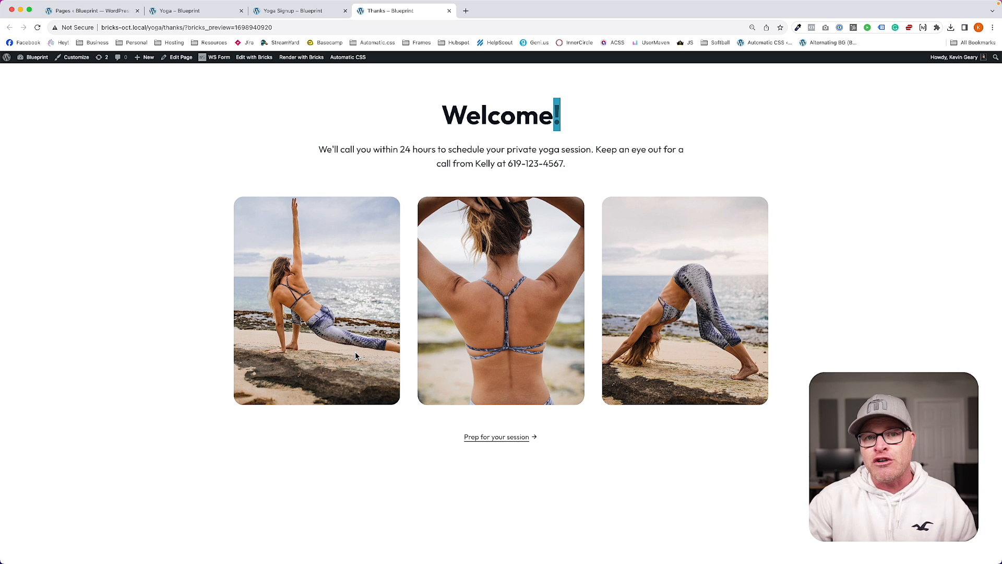
pyautogui.click(554, 115)
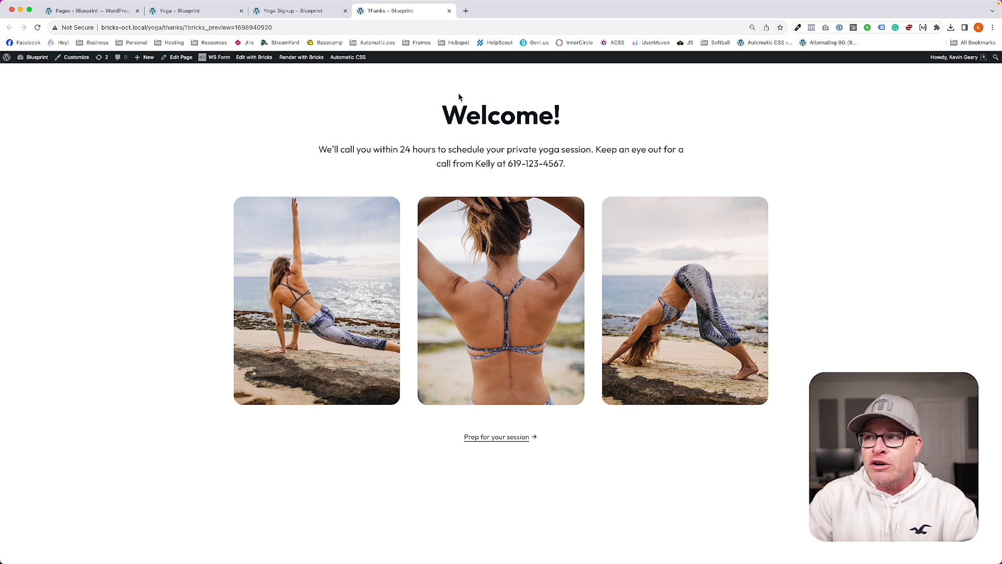
pyautogui.moveTo(465, 116); pyautogui.dragTo(538, 117)
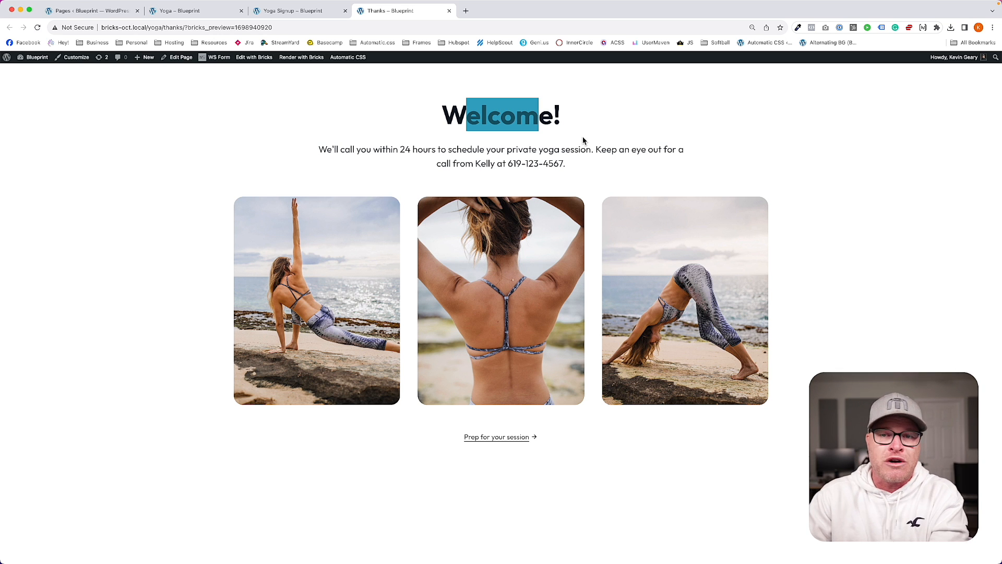
pyautogui.click(364, 162)
pyautogui.moveTo(318, 149); pyautogui.dragTo(577, 164)
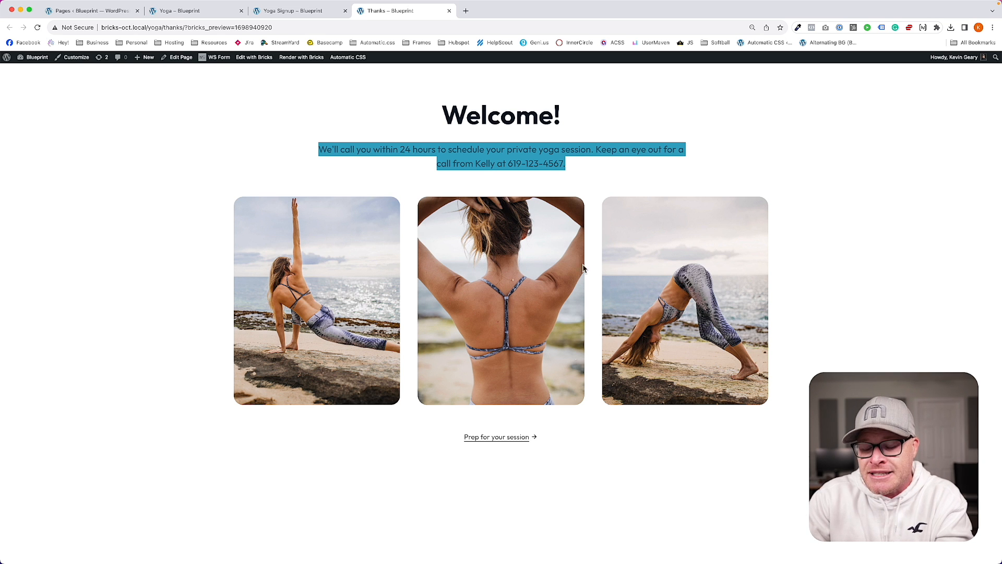
pyautogui.click(573, 496)
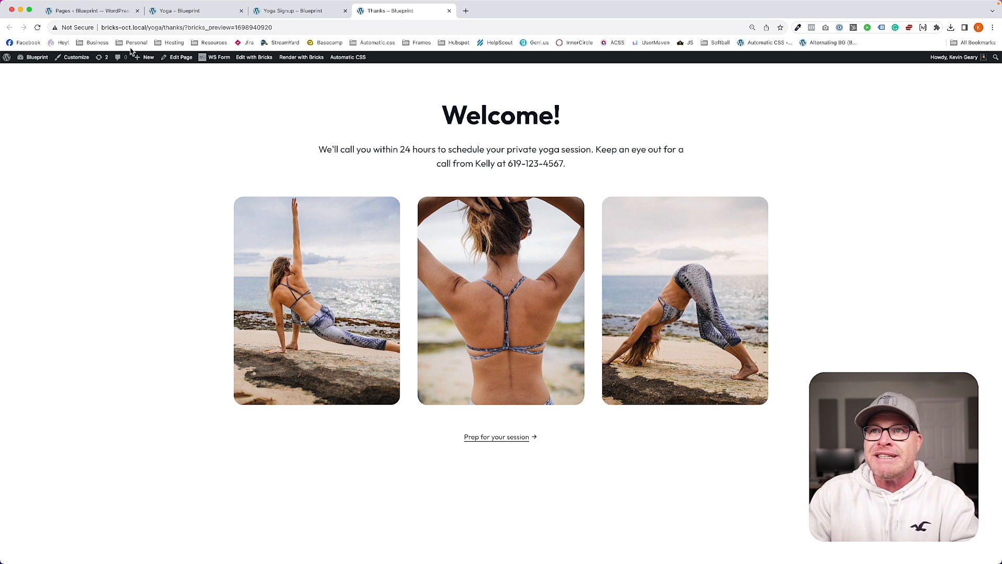
pyautogui.click(187, 12)
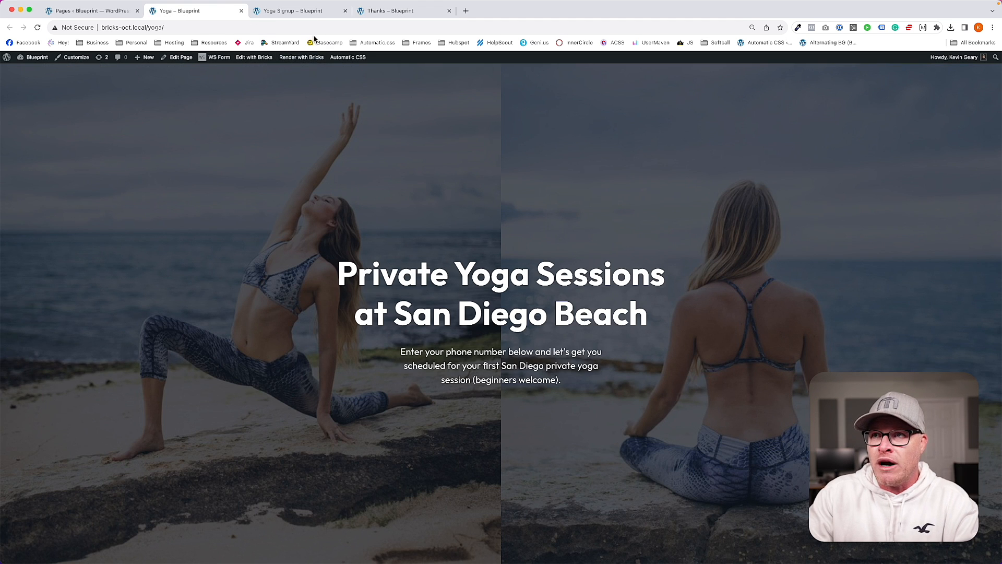
# Step: Flip through the Yoga Signup, Thanks and Yoga tabs, ending on the WordPress Pages list
pyautogui.click(292, 12)
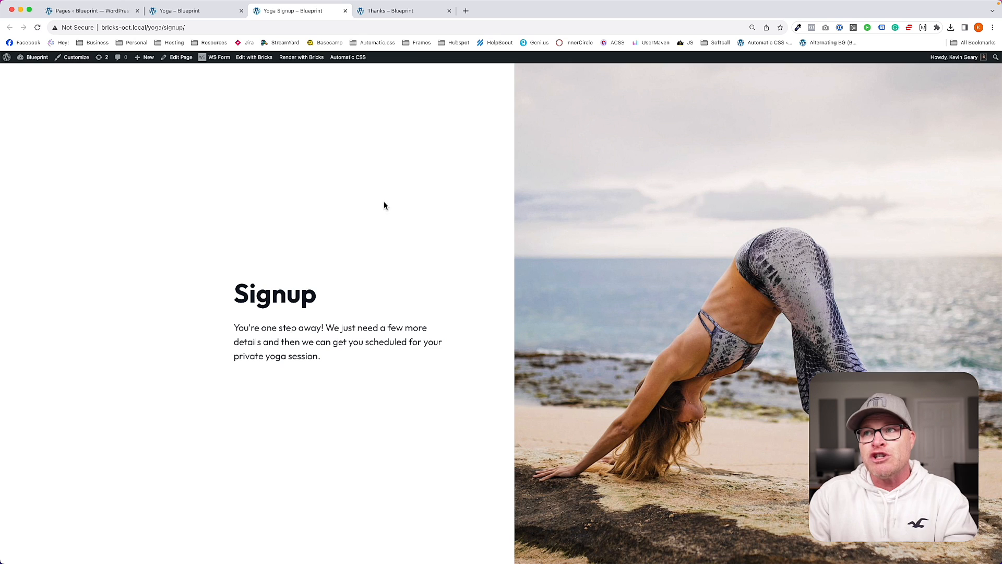
pyautogui.click(407, 11)
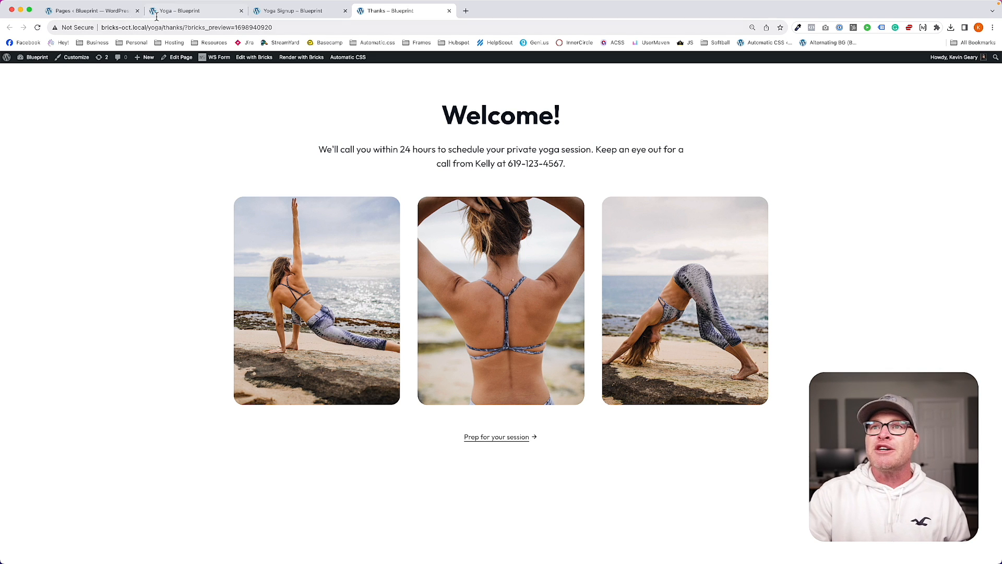
pyautogui.click(177, 13)
pyautogui.click(82, 11)
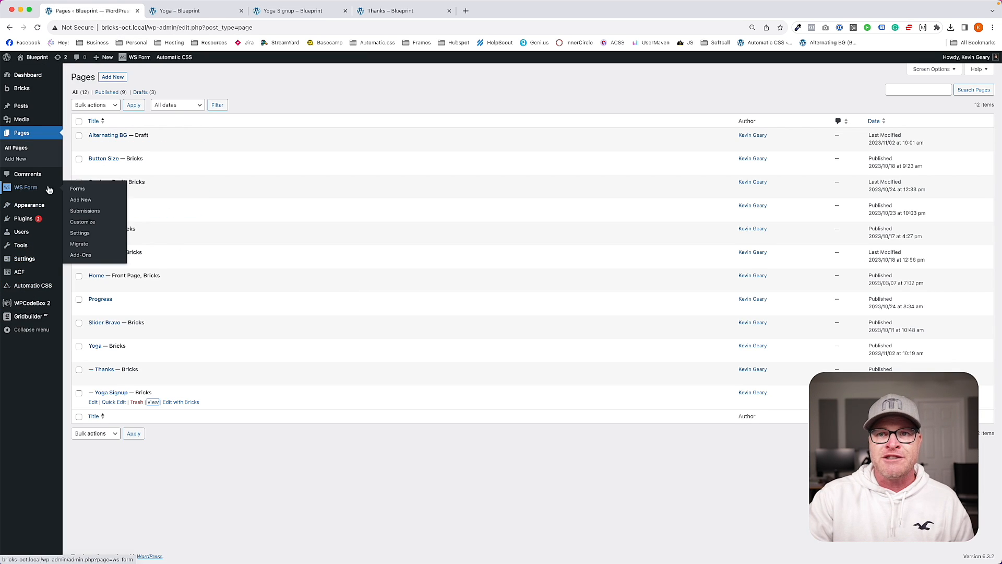
# Step: Create a new WS Form form from the Blank template
pyautogui.click(78, 189)
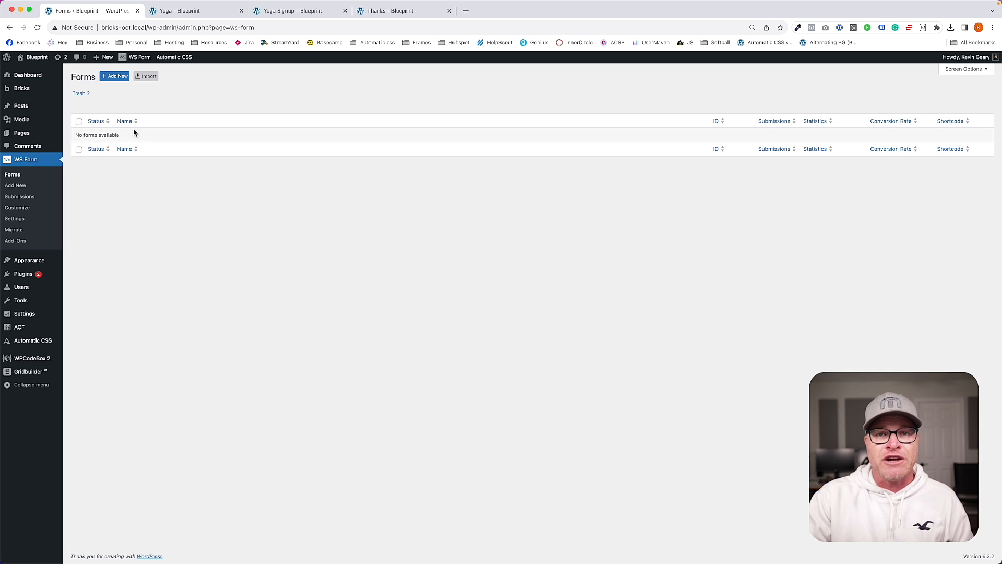
pyautogui.click(115, 77)
pyautogui.click(110, 176)
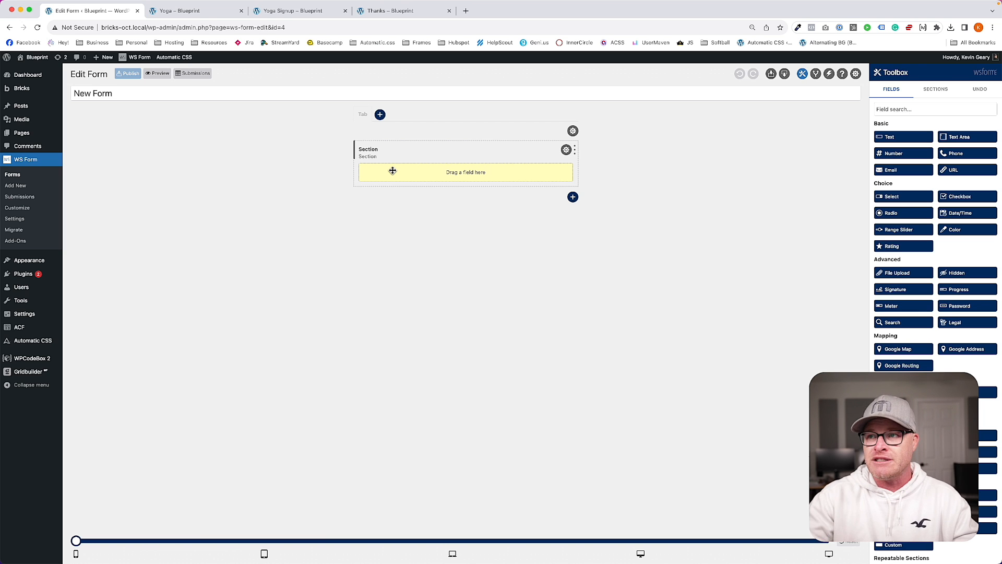
# Step: Label the first section 'Step 1' and tick its Hidden option
pyautogui.click(567, 150)
pyautogui.doubleClick(913, 116)
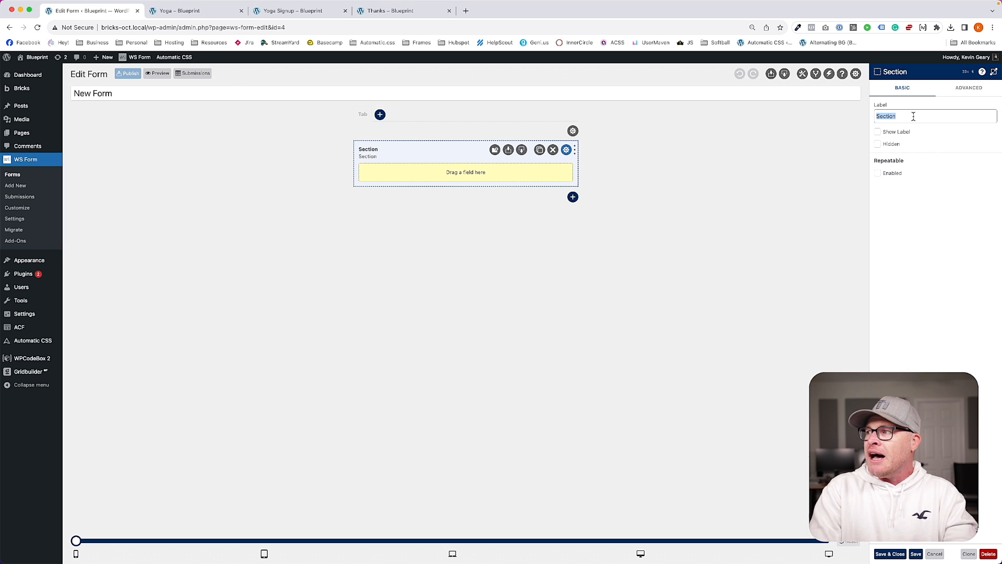
pyautogui.write('Step 12')
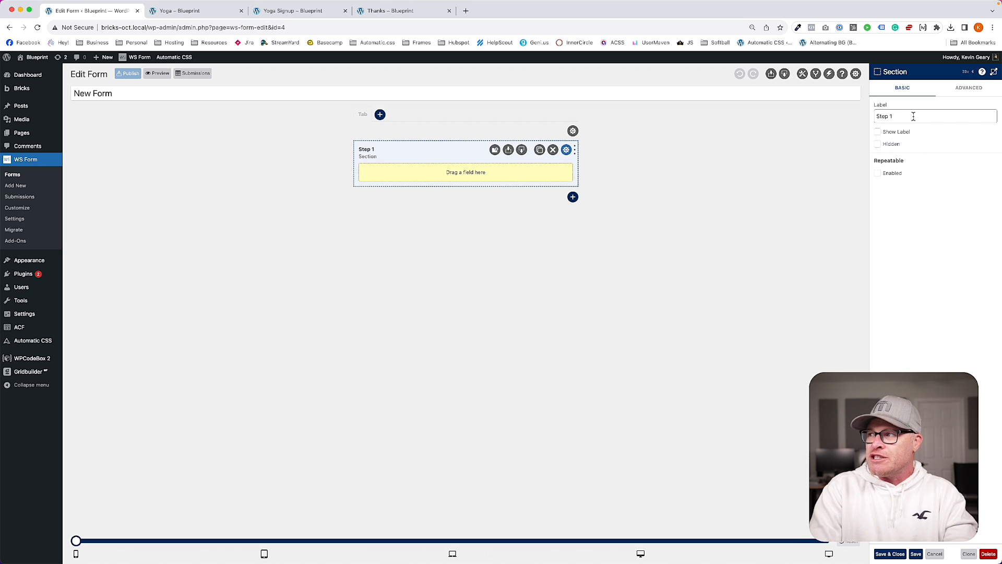
pyautogui.click(878, 144)
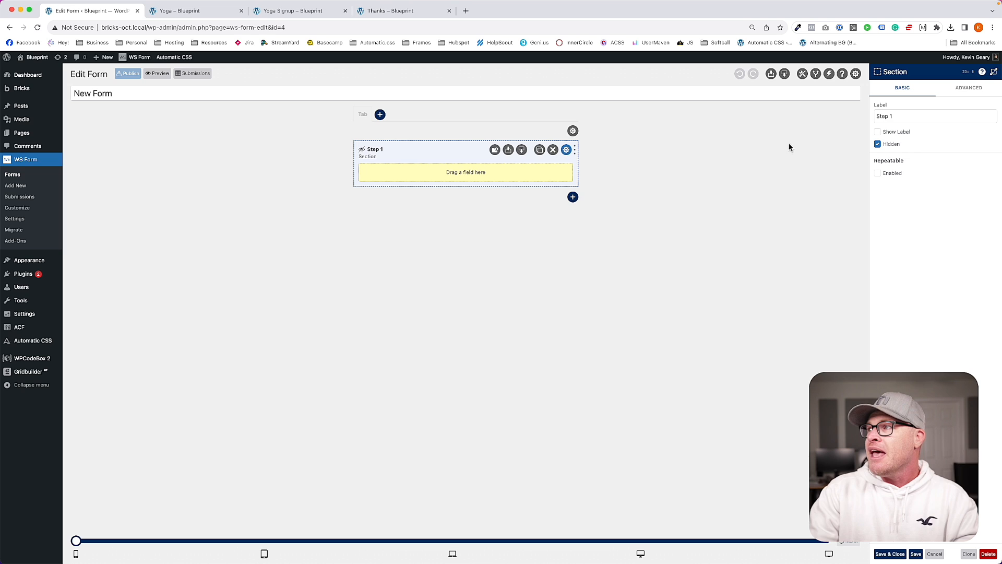
# Step: Add a second section labelled 'Step 2'
pyautogui.click(572, 197)
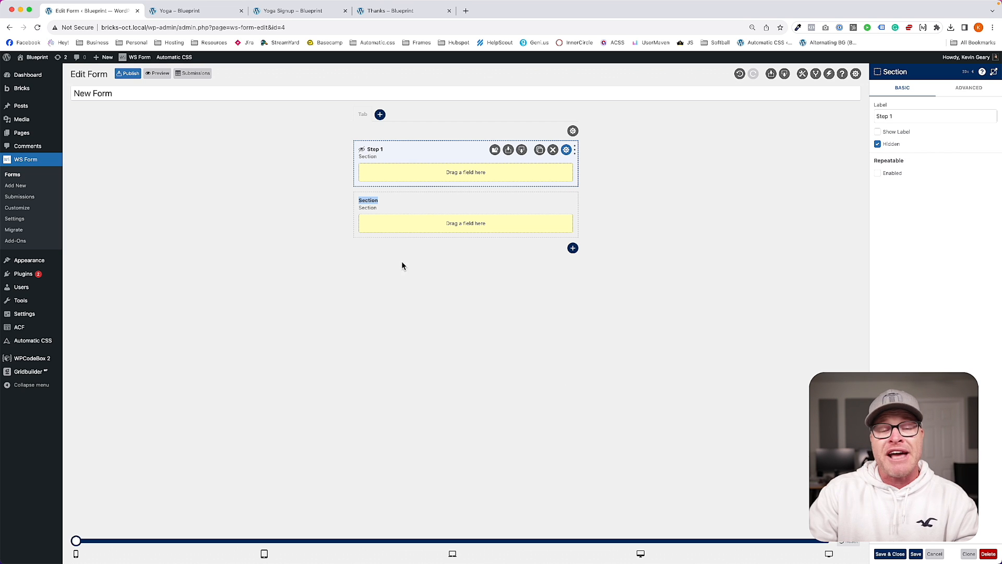
pyautogui.click(437, 203)
pyautogui.click(566, 200)
pyautogui.doubleClick(904, 117)
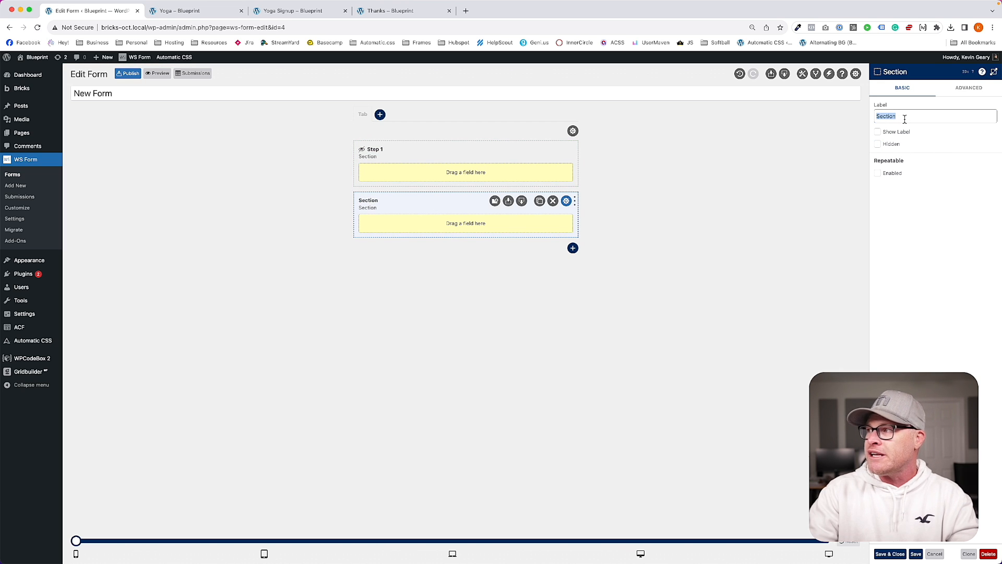
pyautogui.write('Step 2')
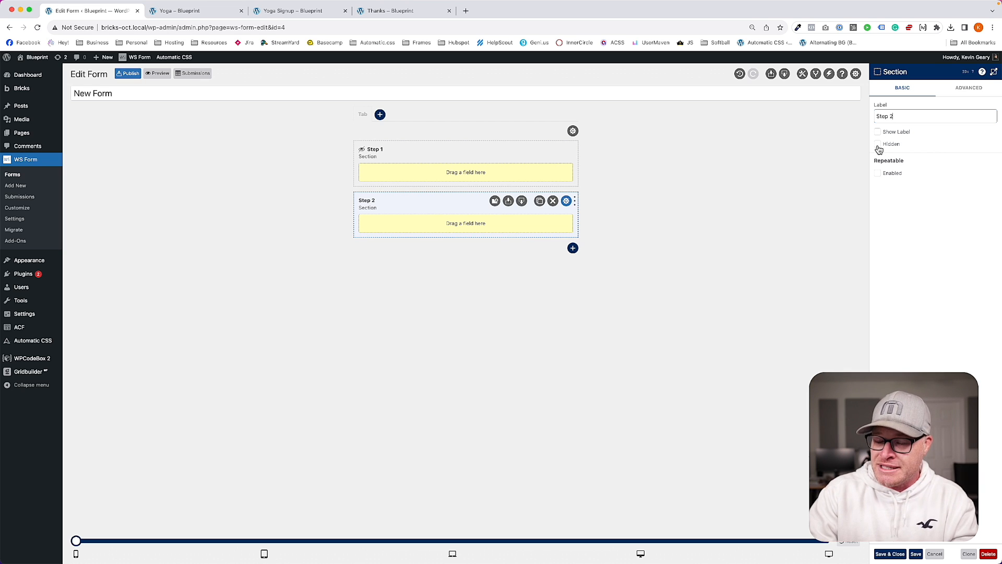
pyautogui.click(893, 555)
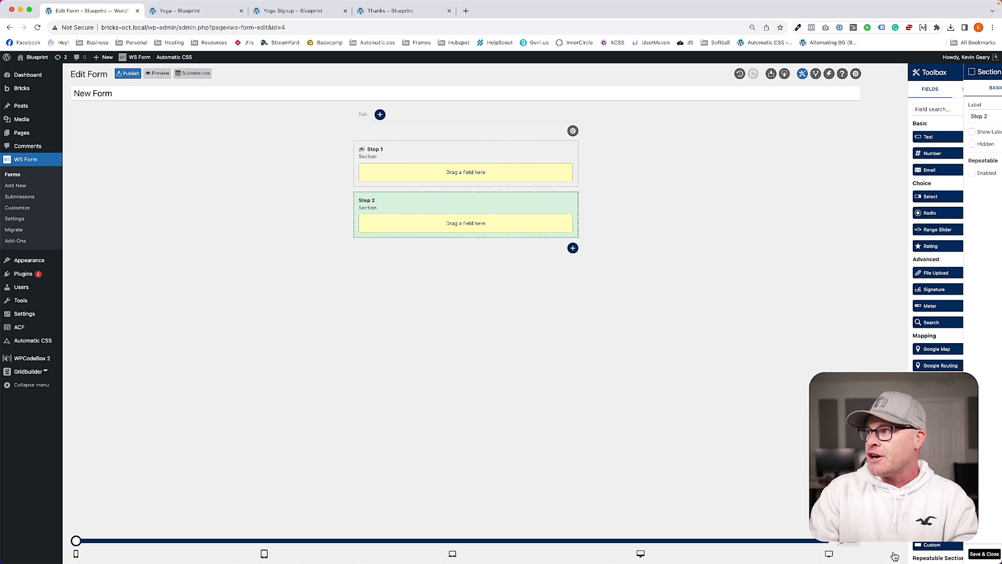
# Step: Add a hidden third section named 'Hidden', then widen the preview to tablet width
pyautogui.click(572, 249)
pyautogui.click(556, 255)
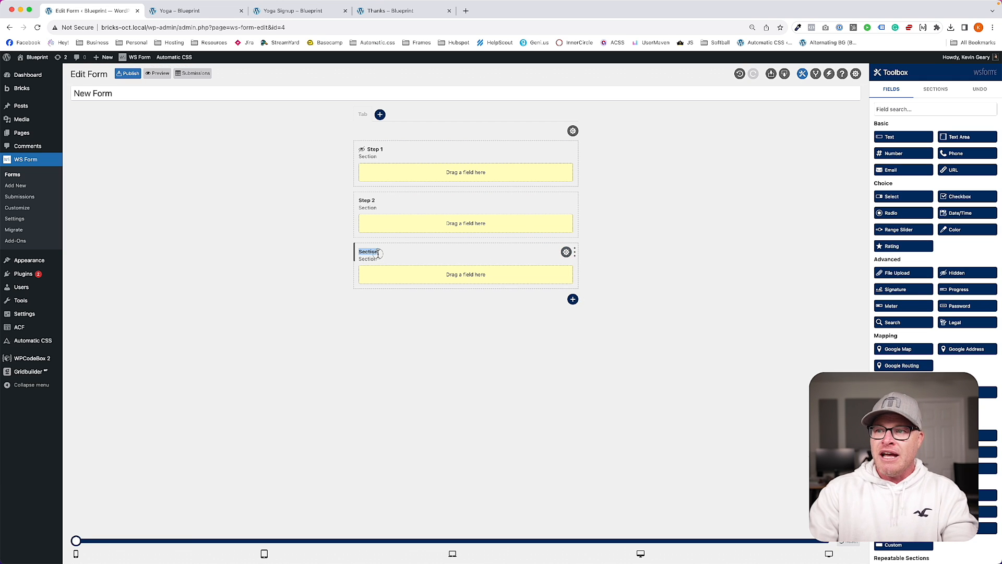
pyautogui.click(566, 252)
pyautogui.tripleClick(906, 113)
pyautogui.write('Hidden')
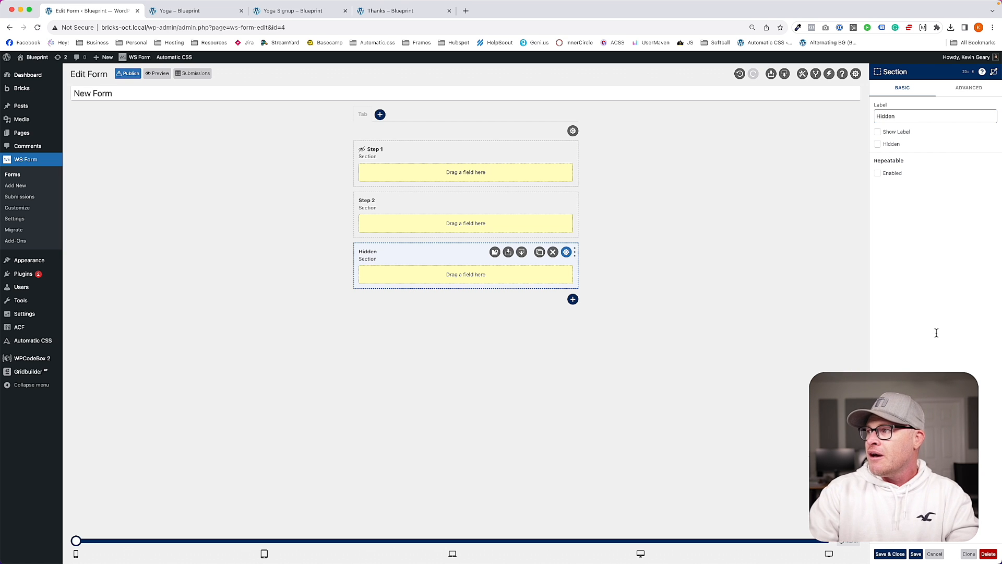
pyautogui.click(879, 144)
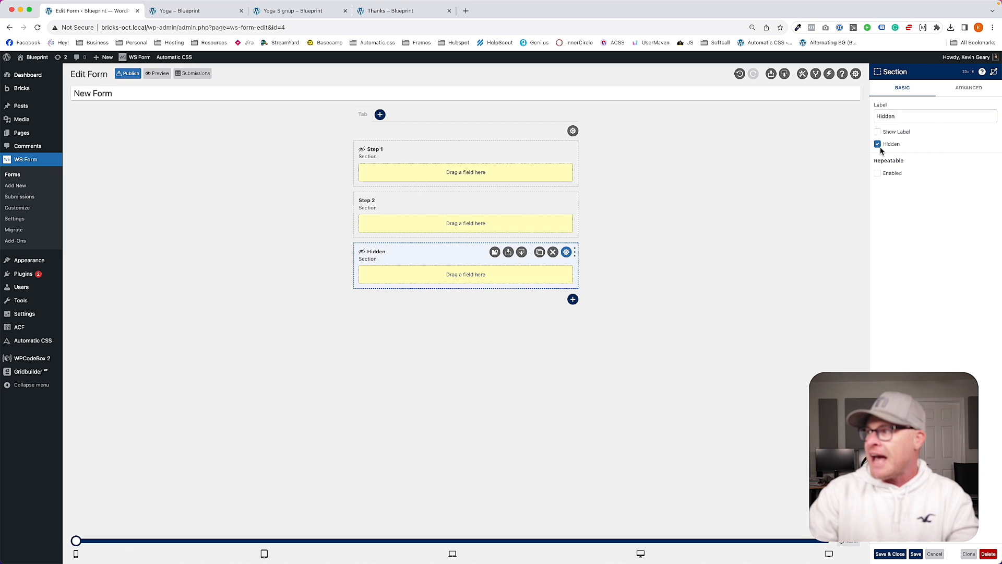
pyautogui.press('Return')
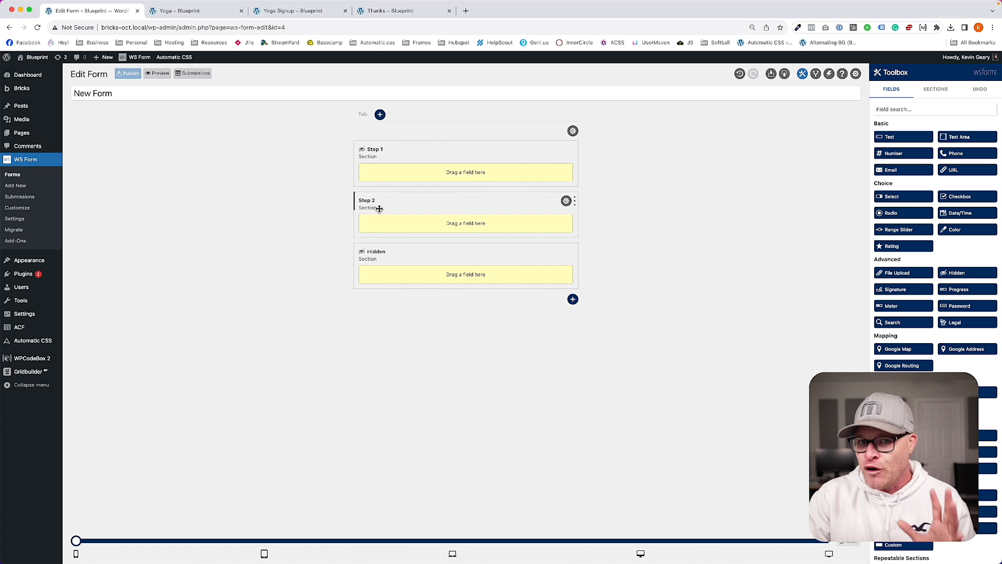
pyautogui.moveTo(894, 138); pyautogui.dragTo(491, 205)
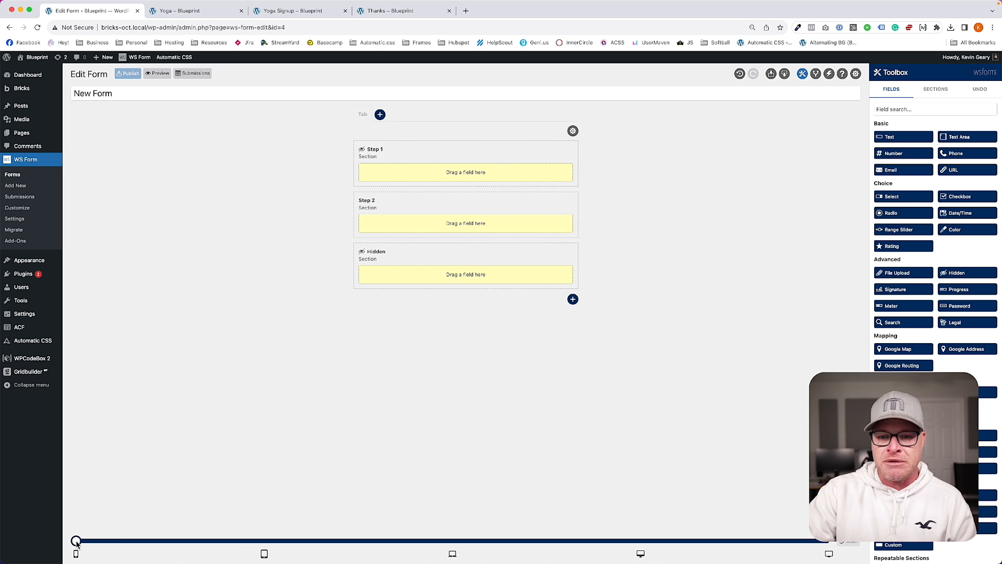
pyautogui.moveTo(76, 541); pyautogui.dragTo(226, 542)
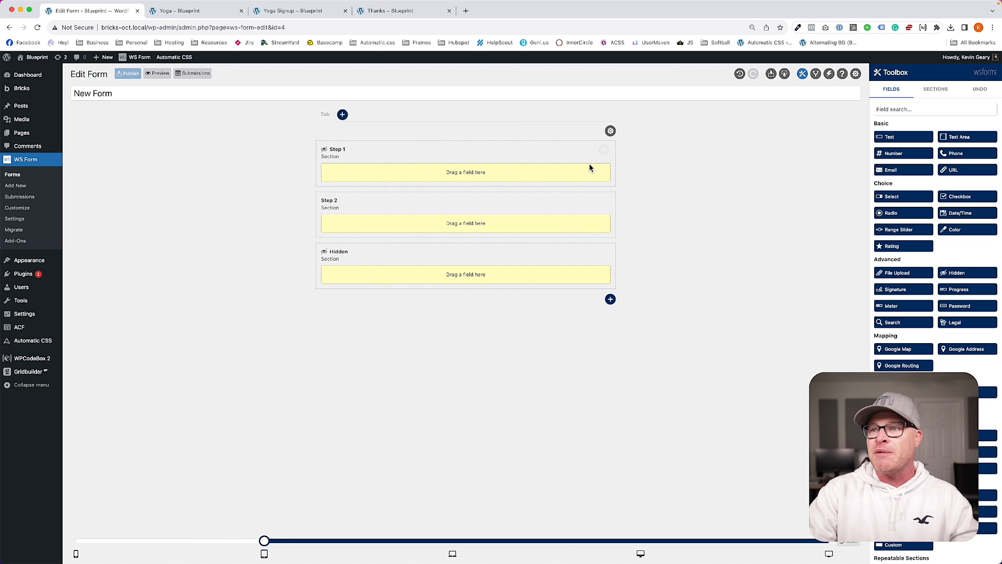
# Step: Add a First Name text field to Step 1 and make it required
pyautogui.moveTo(905, 137); pyautogui.dragTo(379, 171)
pyautogui.moveTo(609, 170); pyautogui.dragTo(457, 173)
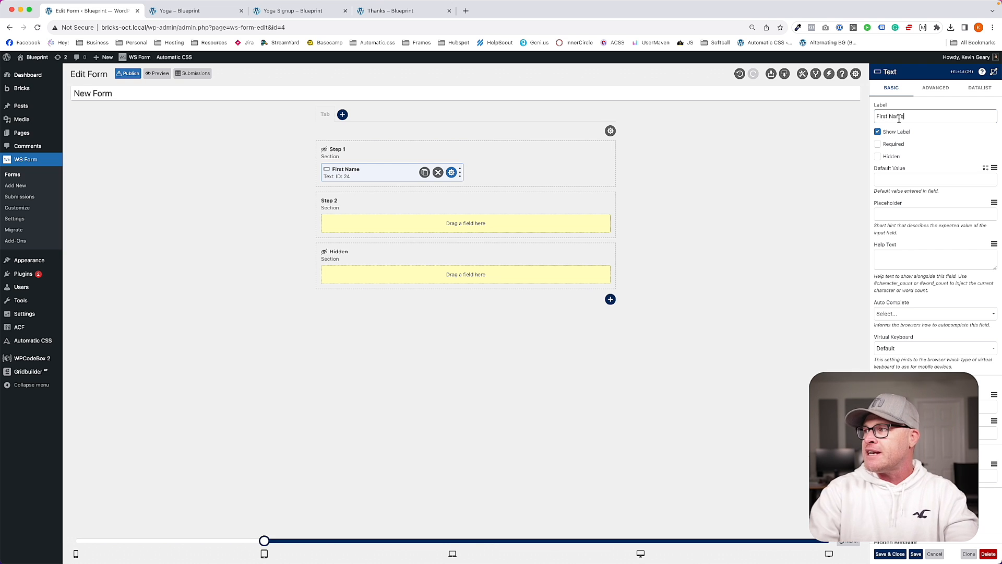
pyautogui.click(878, 144)
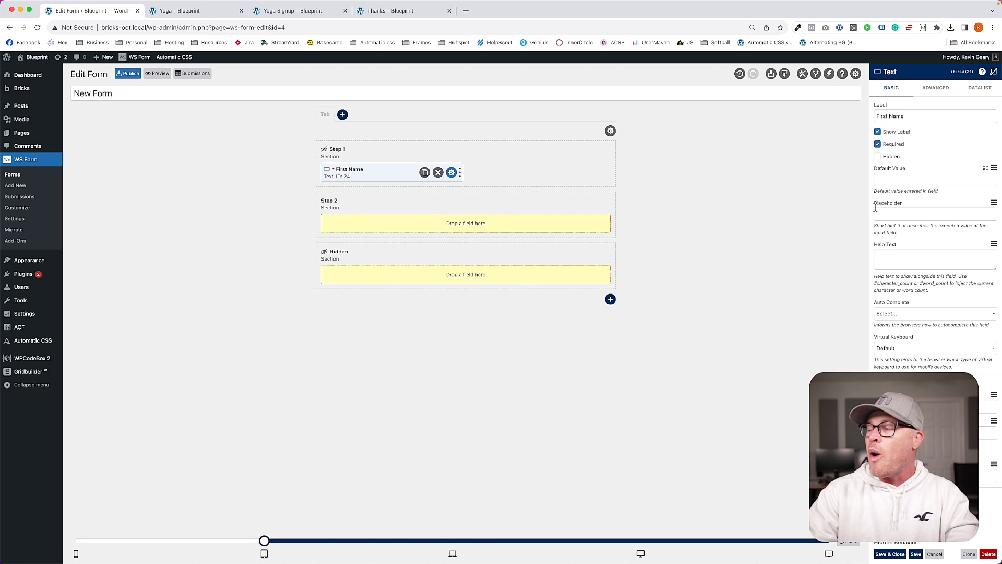
pyautogui.press('Return')
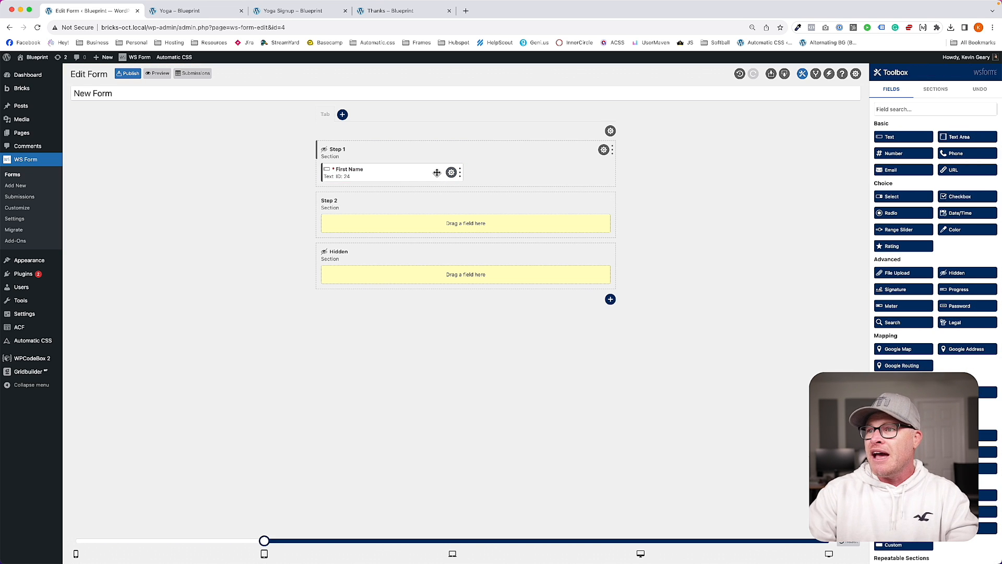
# Step: Add a required Last Name text field beside First Name
pyautogui.moveTo(888, 136); pyautogui.dragTo(463, 196)
pyautogui.click(598, 172)
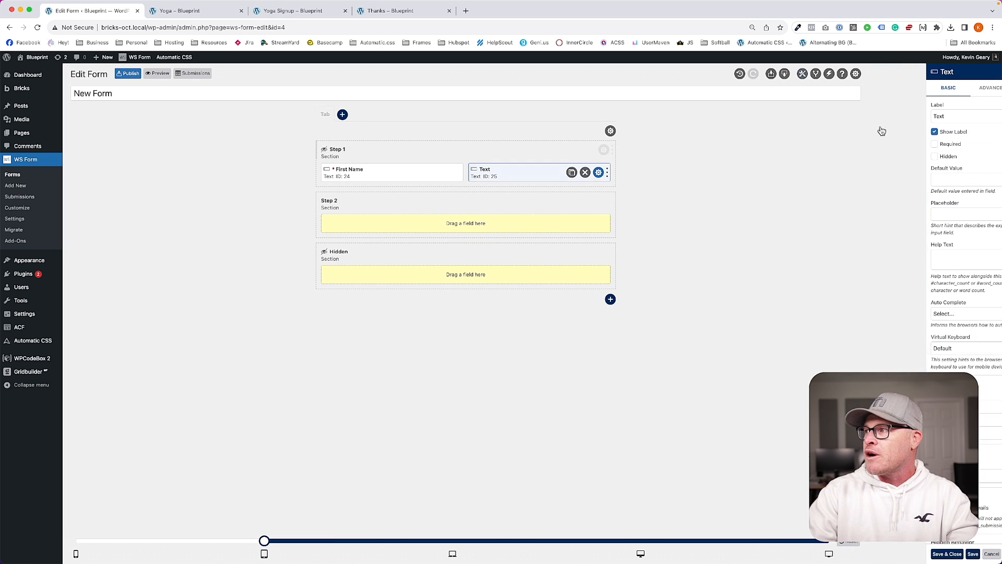
pyautogui.doubleClick(897, 115)
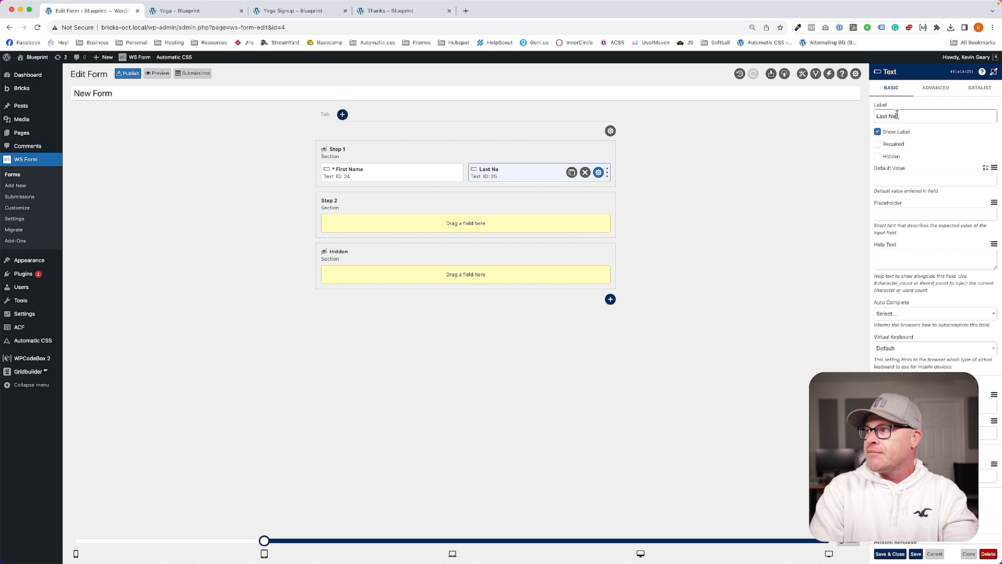
pyautogui.click(877, 144)
pyautogui.click(768, 164)
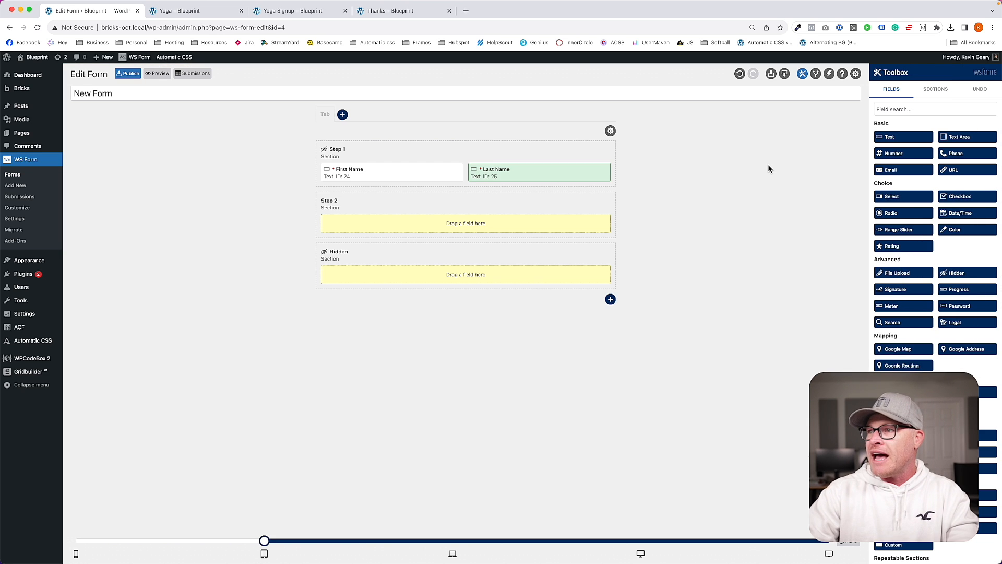
# Step: Add an Email field to Step 1 and make it required
pyautogui.moveTo(905, 172); pyautogui.dragTo(473, 188)
pyautogui.click(599, 195)
pyautogui.click(877, 144)
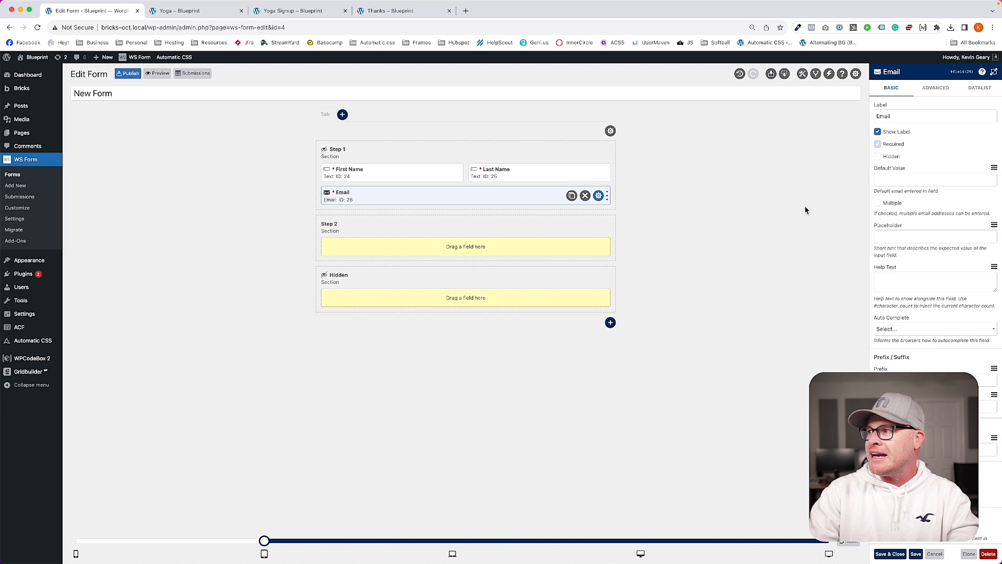
pyautogui.click(523, 257)
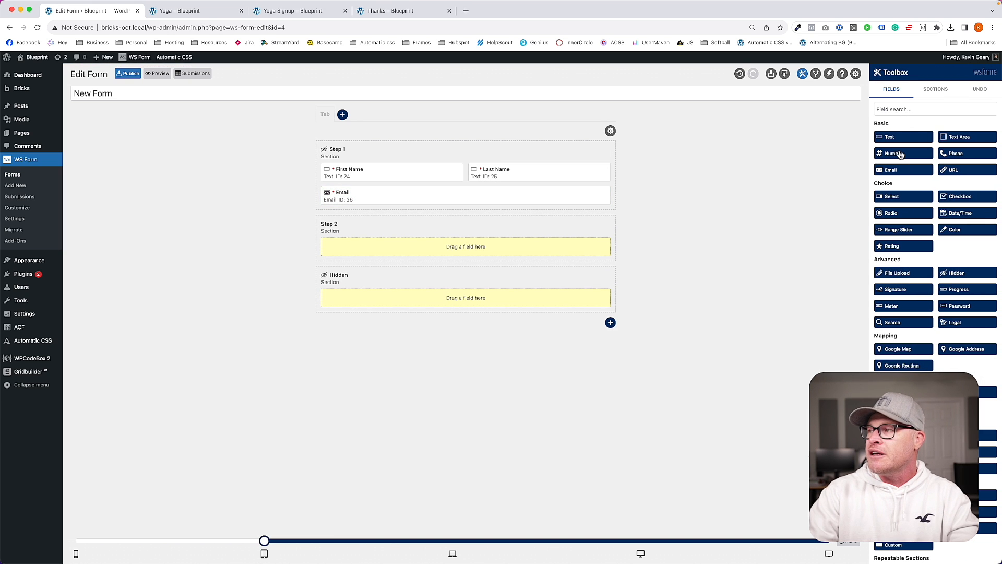
# Step: Add a required Phone field below Email
pyautogui.moveTo(946, 154); pyautogui.dragTo(451, 206)
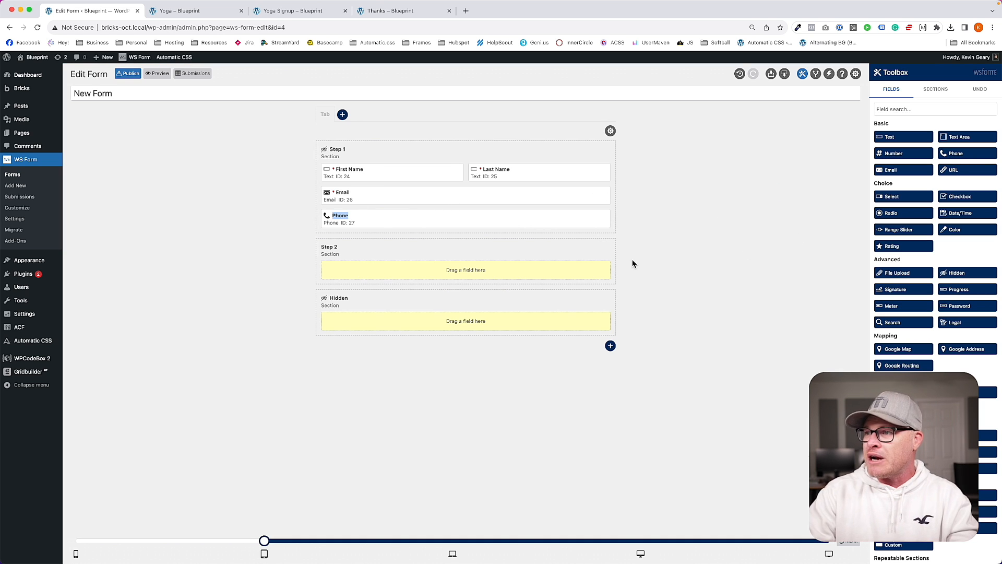
pyautogui.click(600, 219)
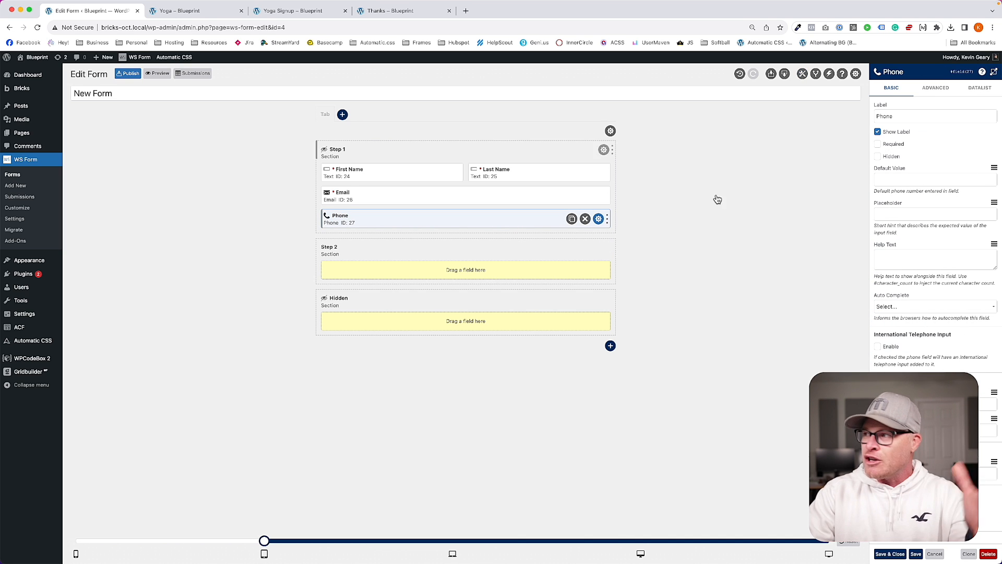
pyautogui.click(878, 144)
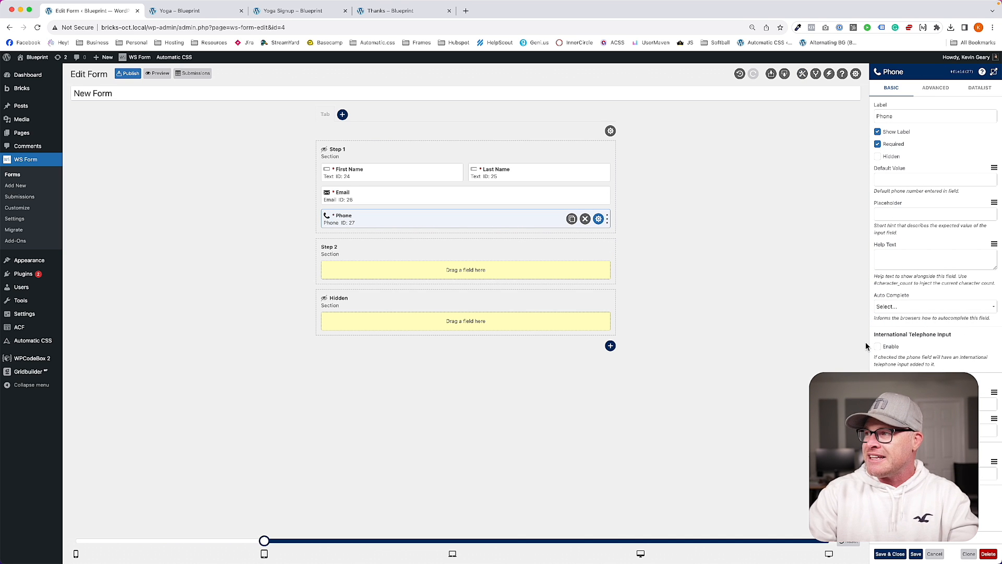
pyautogui.click(863, 343)
# Step: Move Phone, Email, First Name and Last Name from Step 1 into Step 2
pyautogui.moveTo(401, 219); pyautogui.dragTo(405, 267)
pyautogui.moveTo(395, 196); pyautogui.dragTo(395, 239)
pyautogui.moveTo(383, 186); pyautogui.dragTo(384, 218)
pyautogui.moveTo(432, 168); pyautogui.dragTo(561, 221)
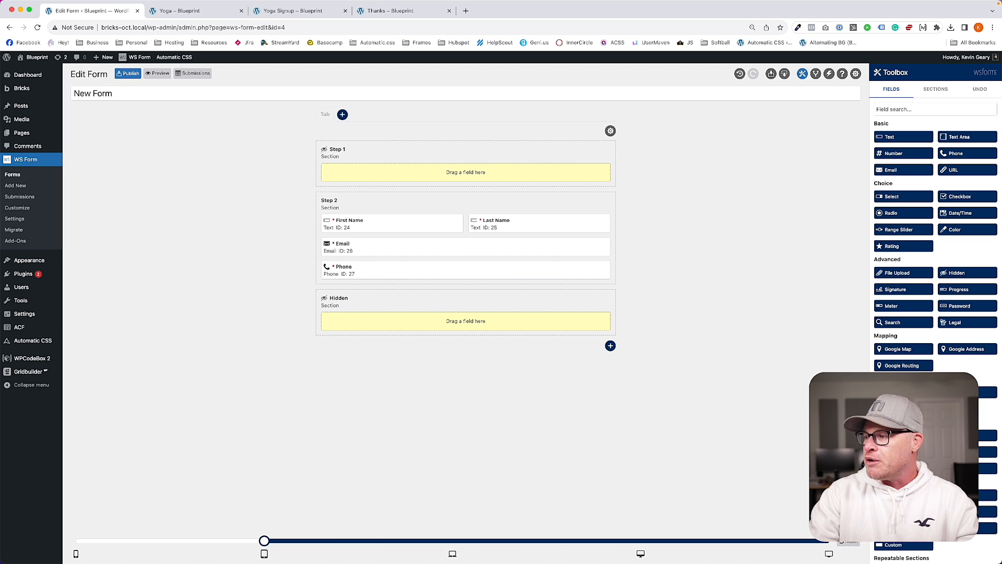
# Step: Add a 'Sign me up!' submit button below Phone and publish the form
pyautogui.moveTo(903, 495); pyautogui.dragTo(523, 299)
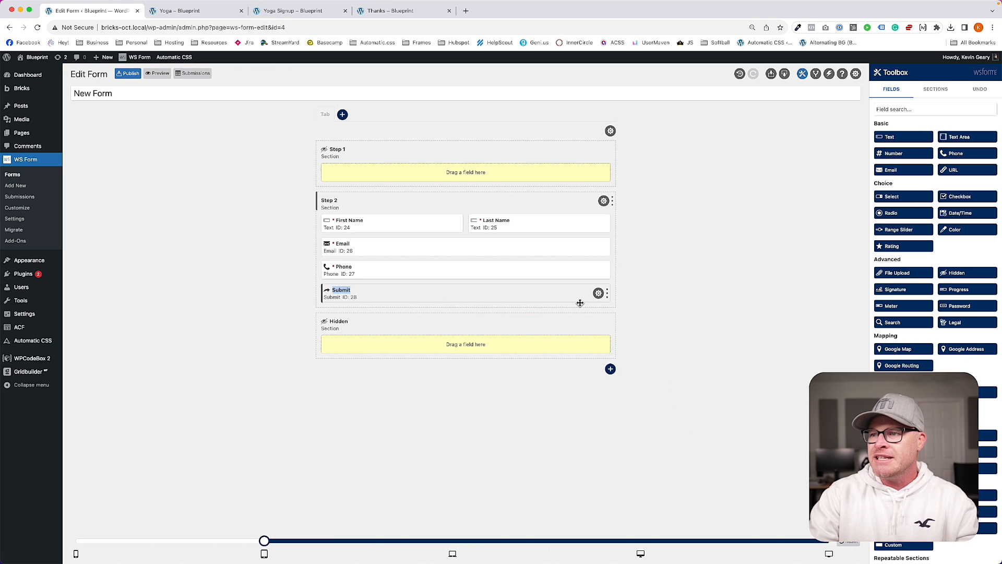
pyautogui.click(598, 293)
pyautogui.doubleClick(898, 119)
pyautogui.write('Sign me up!')
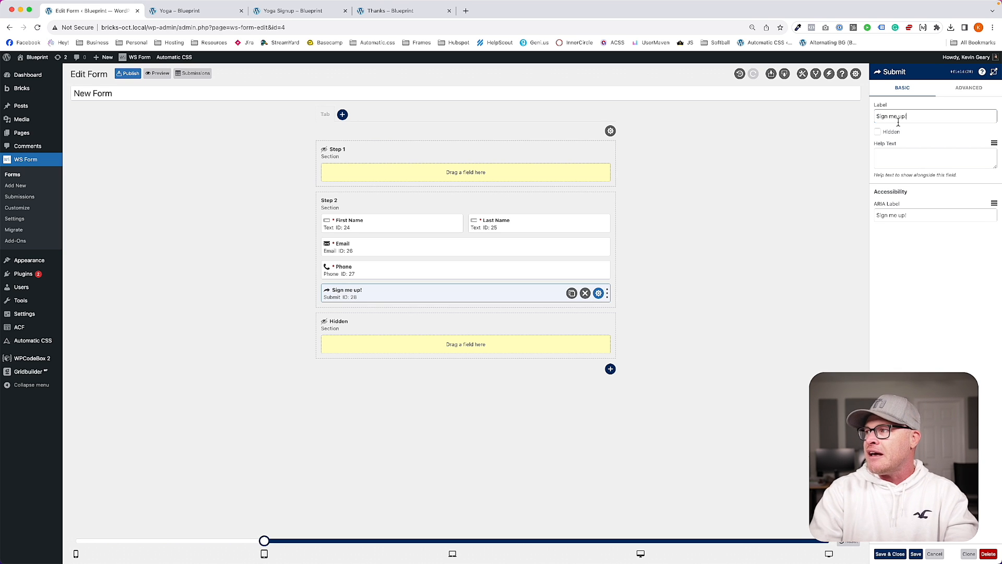
pyautogui.press('Return')
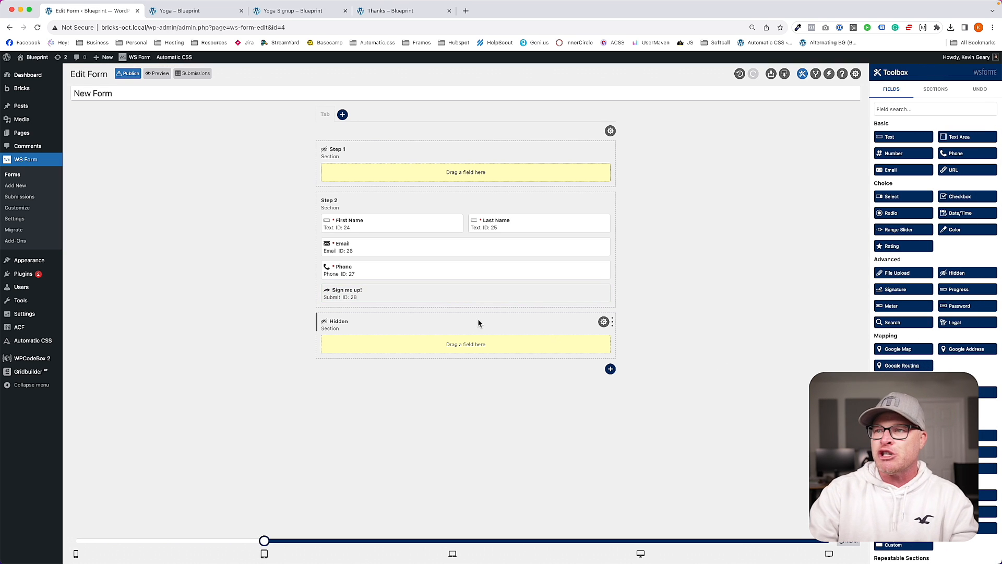
pyautogui.click(135, 76)
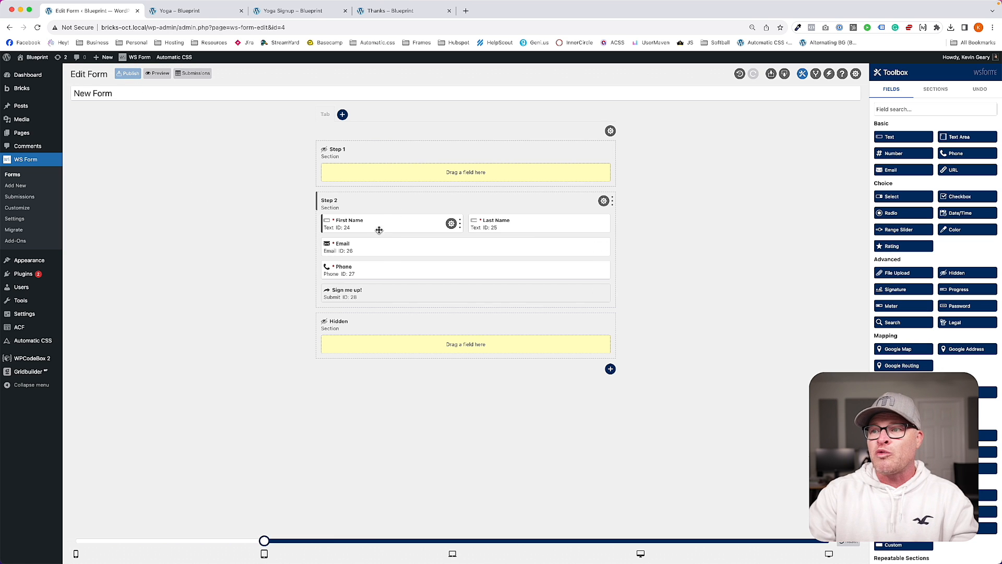
pyautogui.click(281, 13)
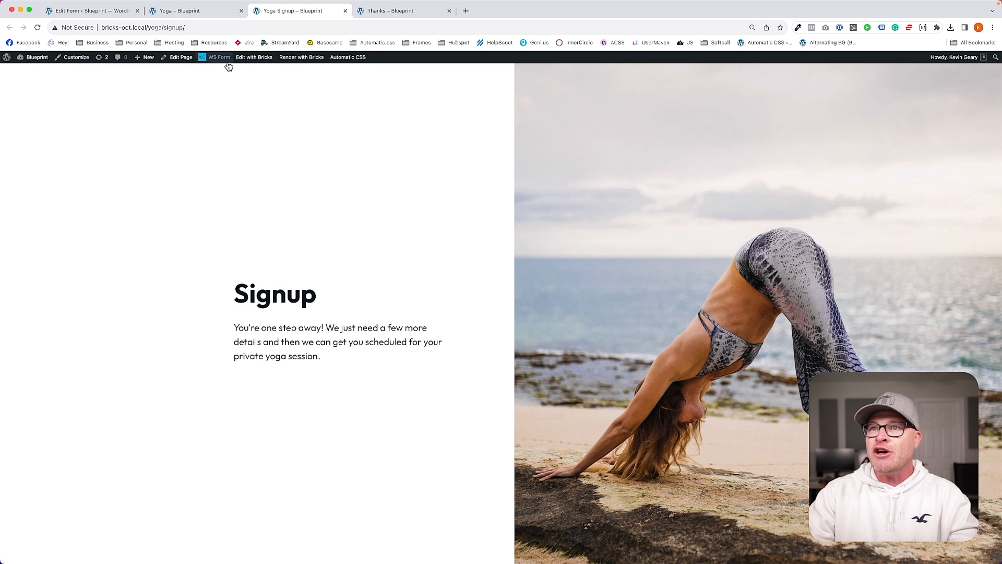
# Step: In Bricks, add a WS Form element showing New Form (ID: 4) under the Signup intro
pyautogui.click(254, 57)
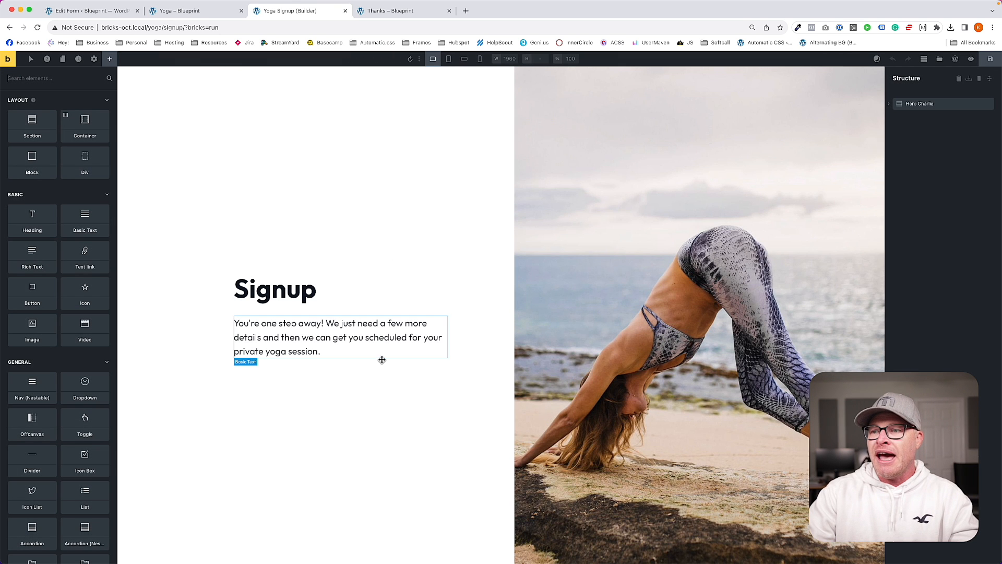
pyautogui.click(382, 364)
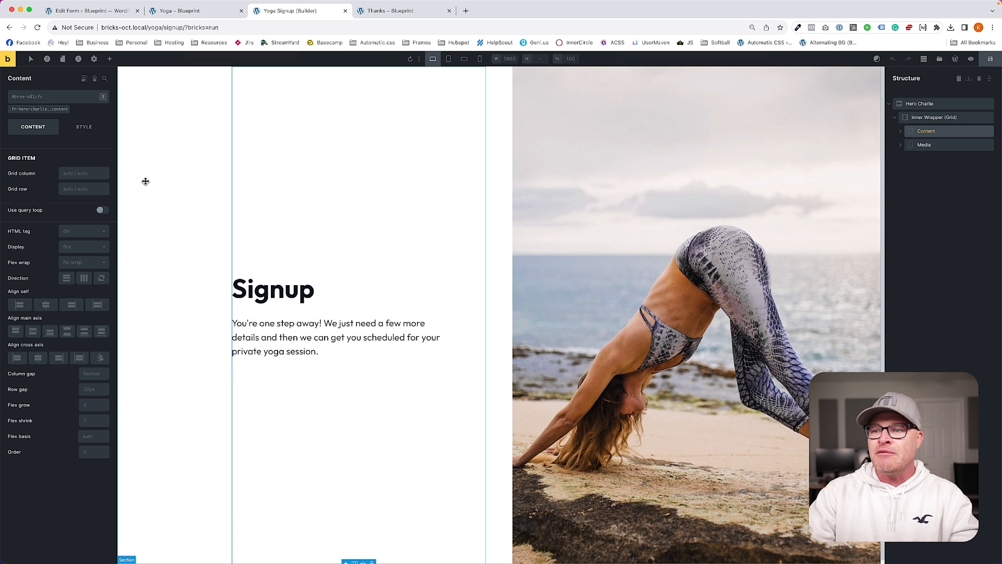
pyautogui.click(110, 58)
pyautogui.moveTo(32, 115); pyautogui.dragTo(294, 368)
pyautogui.click(40, 151)
pyautogui.click(36, 166)
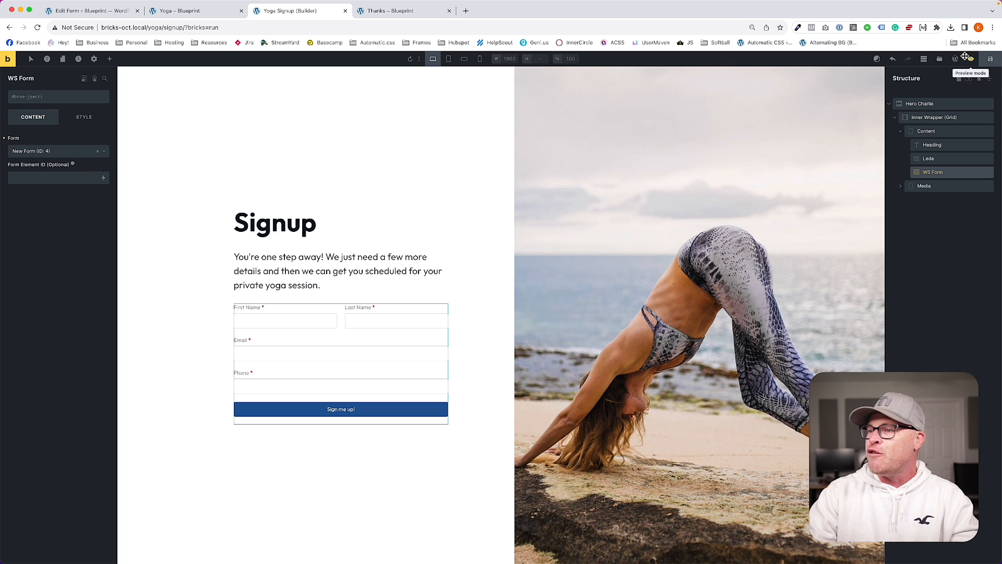
# Step: Give the form element the form--light class, preview the page, and return to the form editor
pyautogui.click(50, 99)
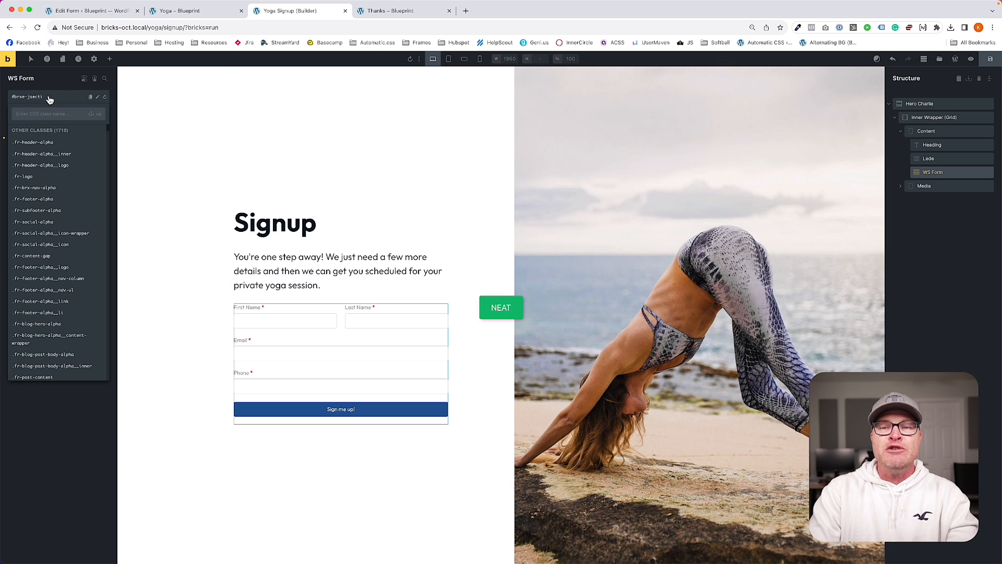
pyautogui.write('form--light')
pyautogui.press('Return')
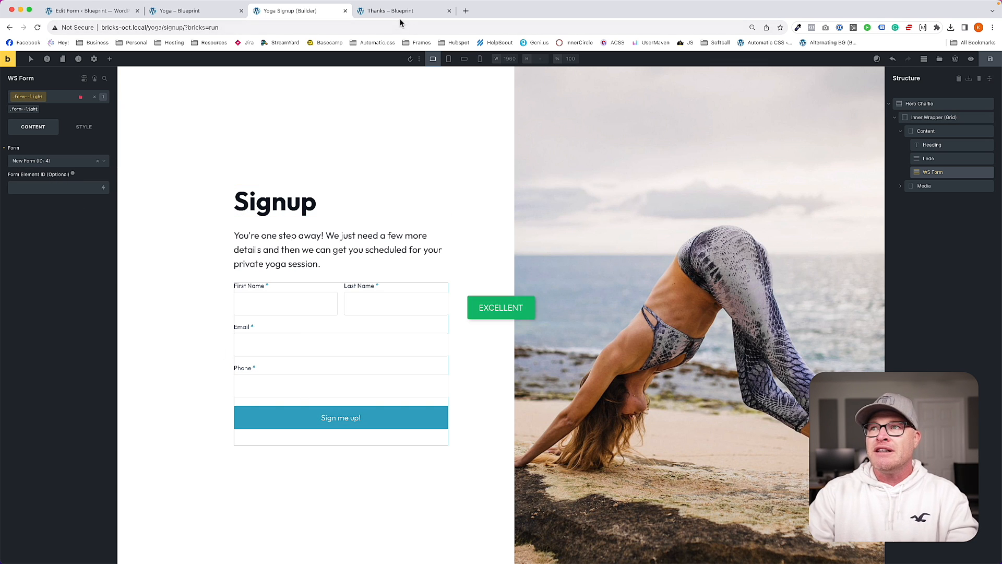
pyautogui.keyDown('super'); pyautogui.click(9, 60); pyautogui.keyUp('super')
pyautogui.click(354, 13)
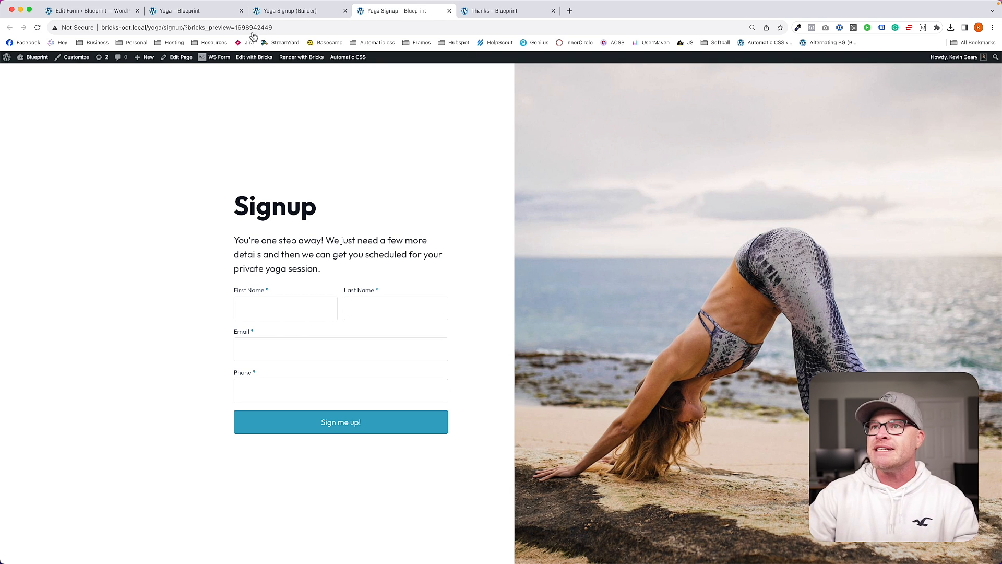
pyautogui.click(88, 10)
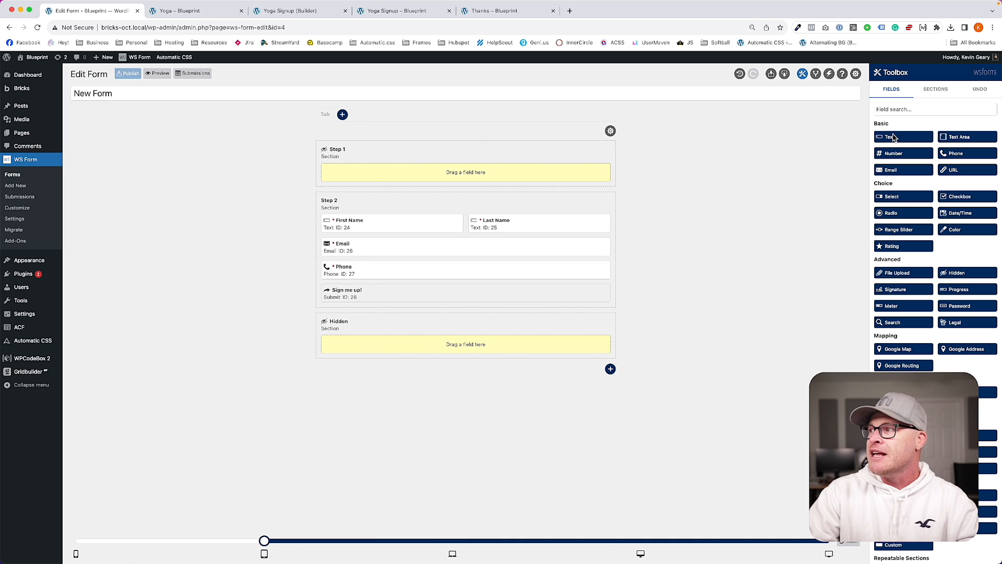
# Step: Add a Phone field to the empty Step 1 and resize it to half width
pyautogui.moveTo(956, 154); pyautogui.dragTo(365, 173)
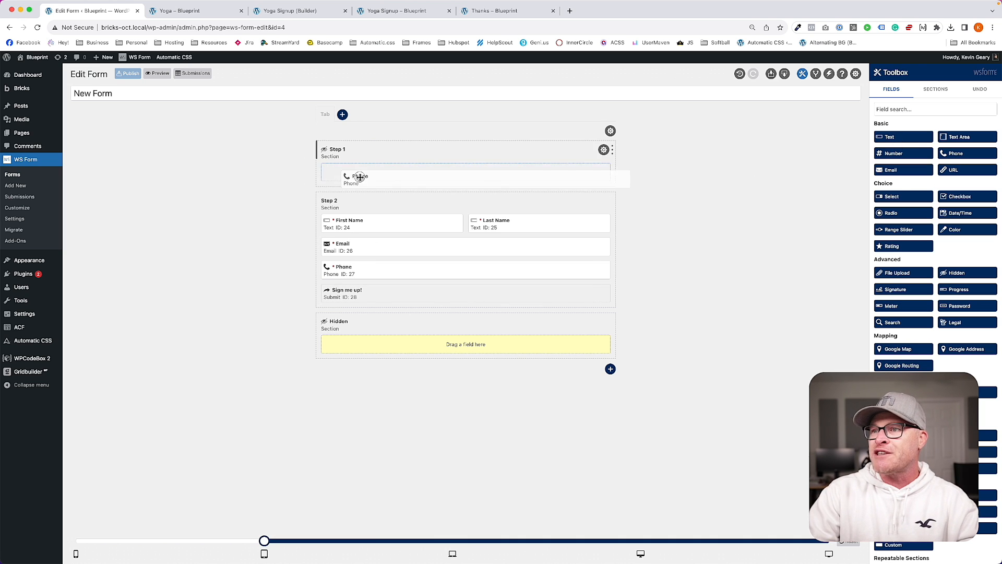
pyautogui.moveTo(604, 172); pyautogui.dragTo(504, 172)
pyautogui.scroll(-4, 935, 313)
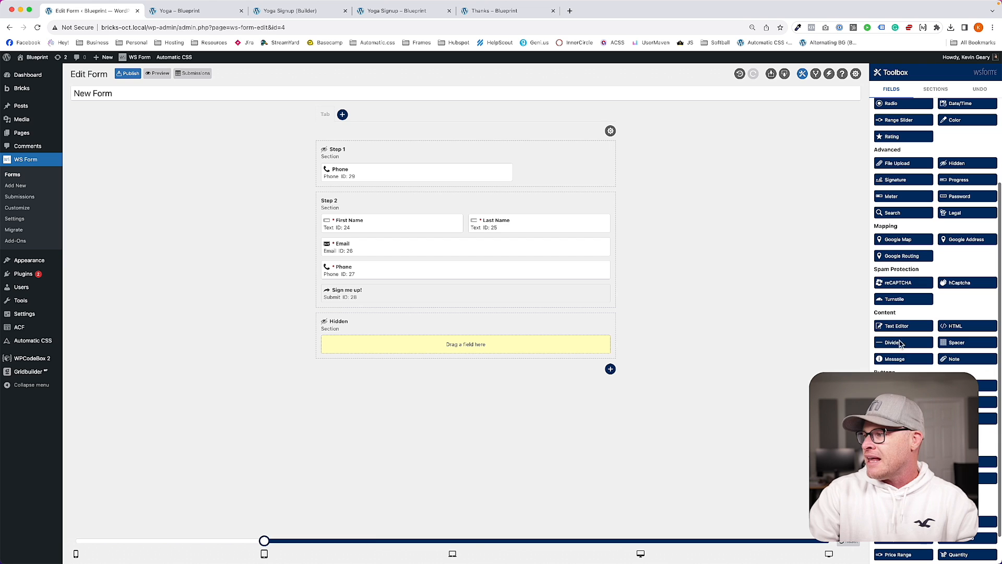
pyautogui.scroll(-1, 935, 313)
# Step: Add a submit button beside the Phone field labelled 'Sign me up!'
pyautogui.moveTo(892, 351); pyautogui.dragTo(600, 197)
pyautogui.click(598, 173)
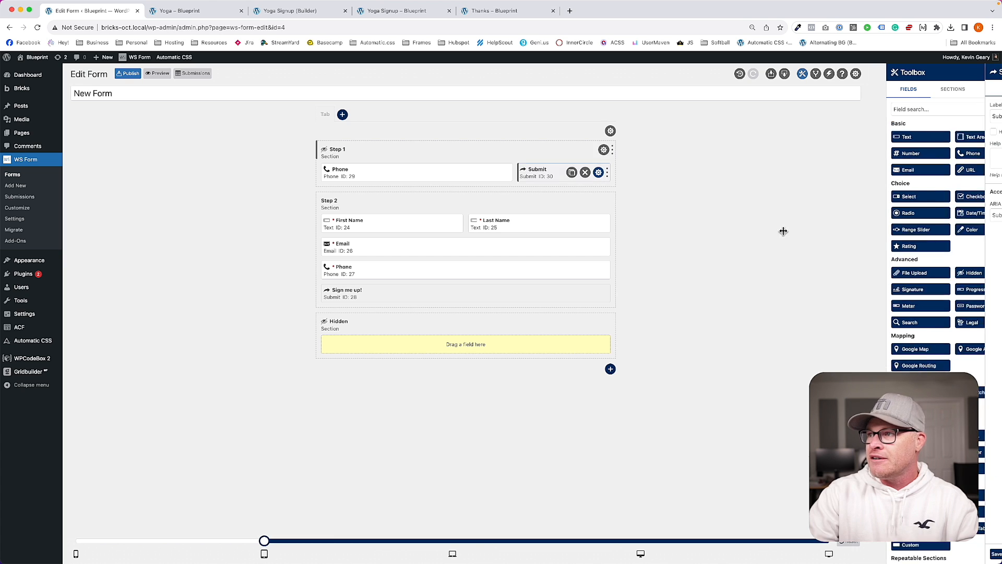
pyautogui.doubleClick(888, 118)
pyautogui.write('Sign me up[!')
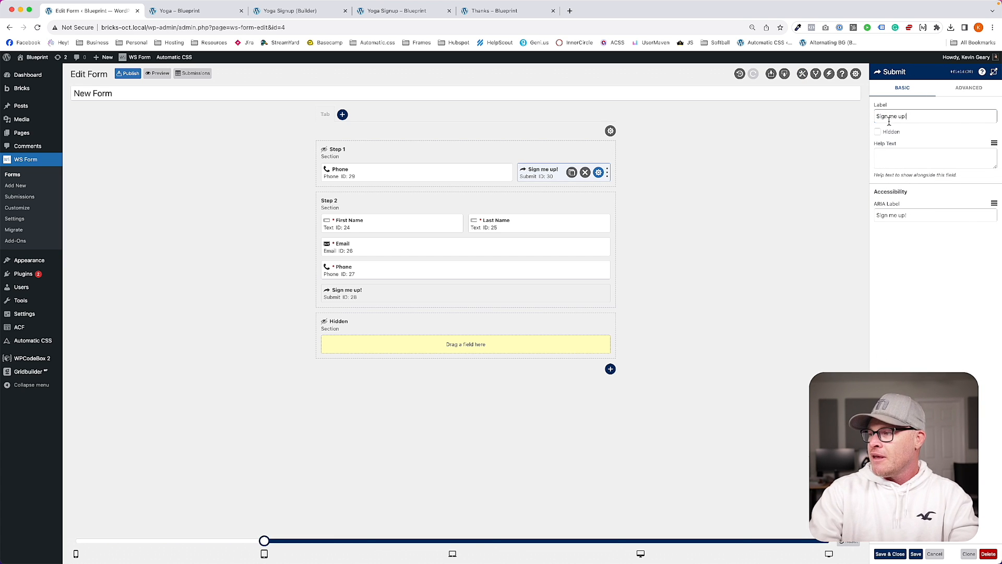
pyautogui.press('Return')
# Step: Make the Step 1 Phone field required and publish the form
pyautogui.click(501, 172)
pyautogui.click(885, 144)
pyautogui.press('Return')
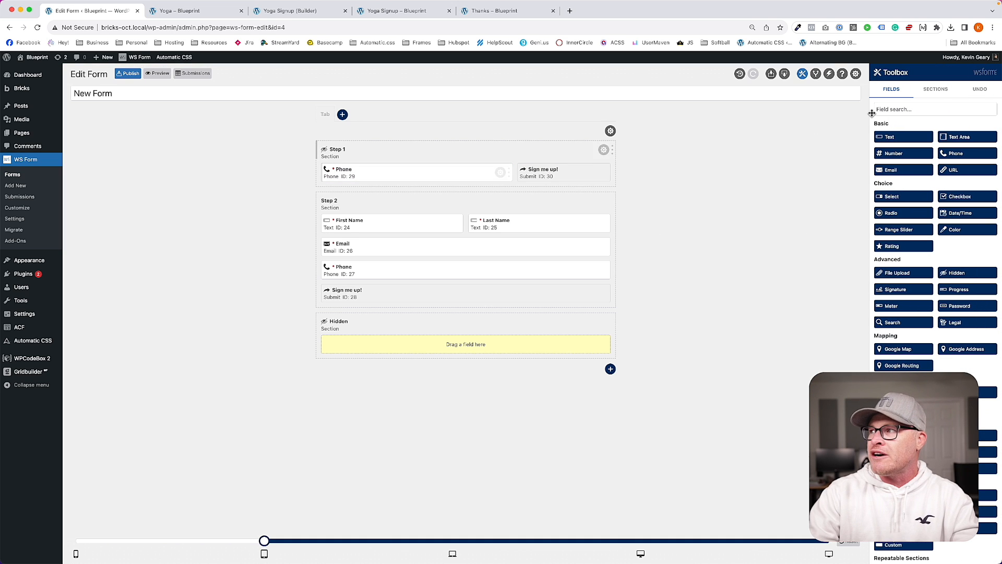
pyautogui.click(128, 73)
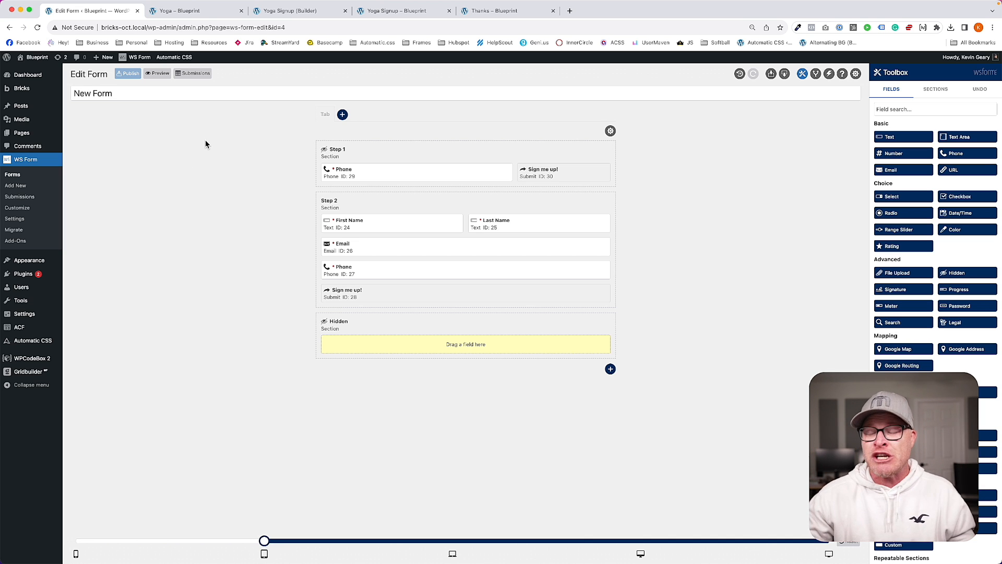
# Step: Open the Yoga landing page in Bricks Builder and select the hero overlay
pyautogui.click(276, 18)
pyautogui.click(198, 19)
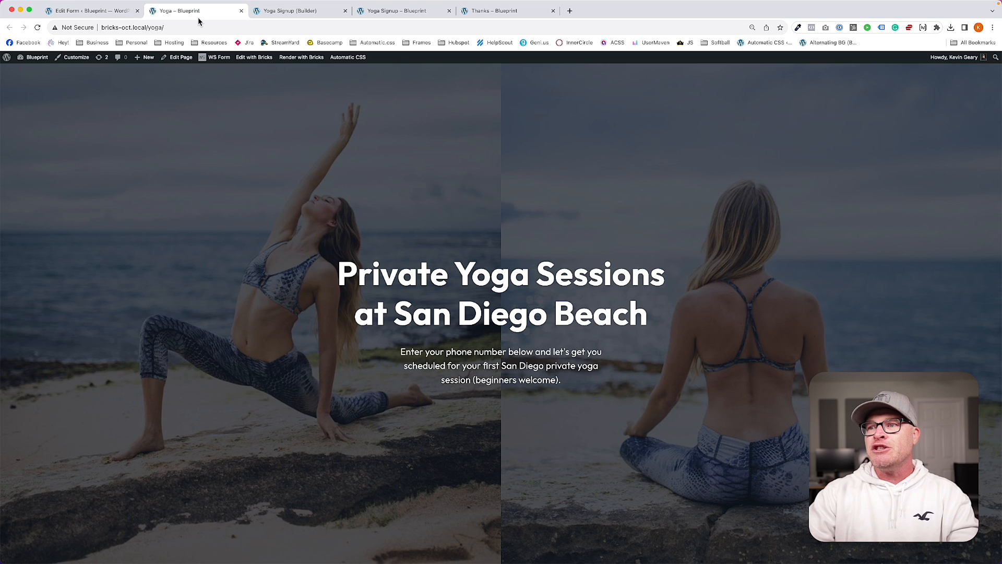
pyautogui.click(258, 57)
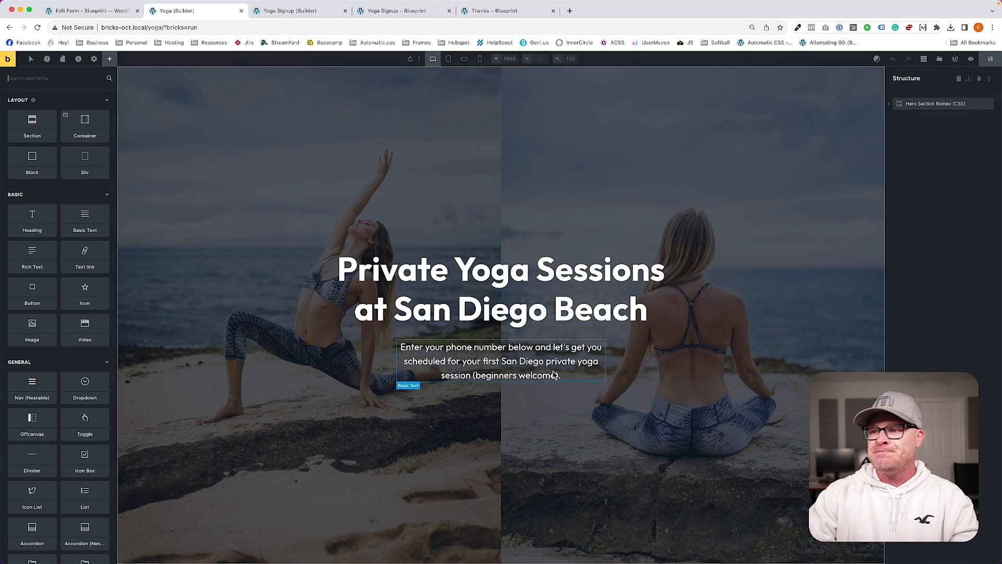
pyautogui.click(547, 405)
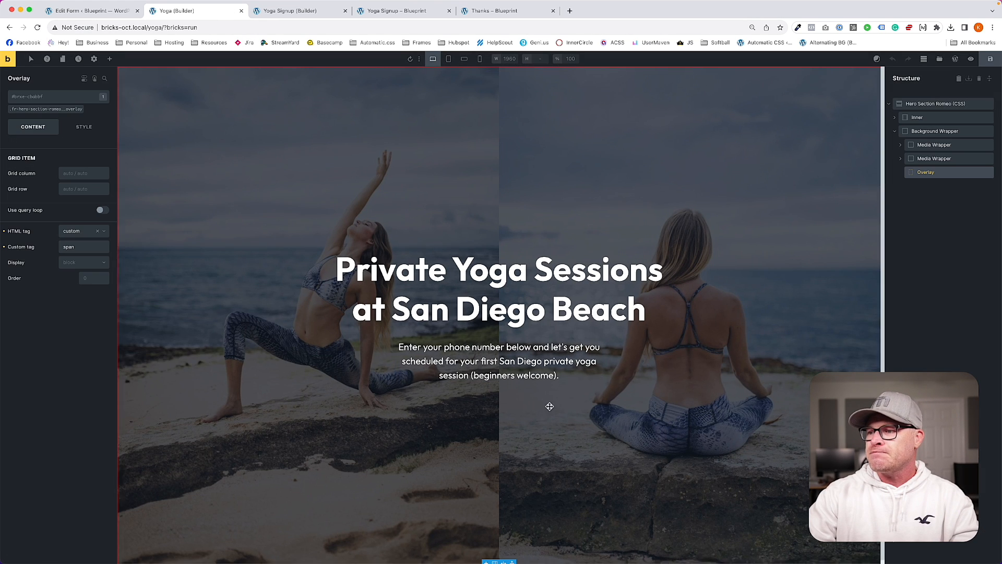
# Step: Add a div below Lede inside Inner with the inline-form-wrapper class
pyautogui.click(112, 60)
pyautogui.write('div')
pyautogui.moveTo(31, 112); pyautogui.dragTo(918, 163)
pyautogui.click(896, 119)
pyautogui.click(921, 158)
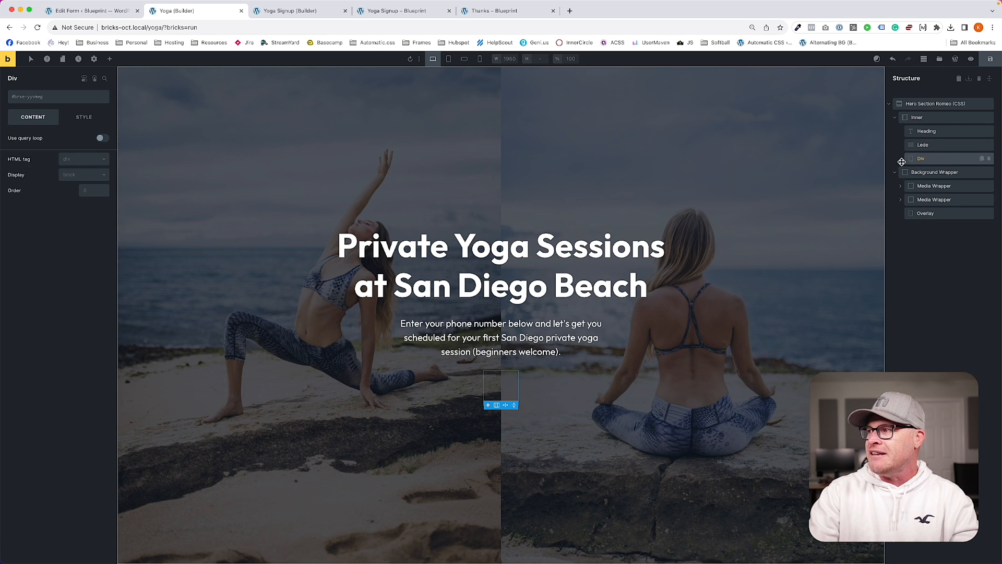
pyautogui.click(57, 98)
pyautogui.write('inline-form')
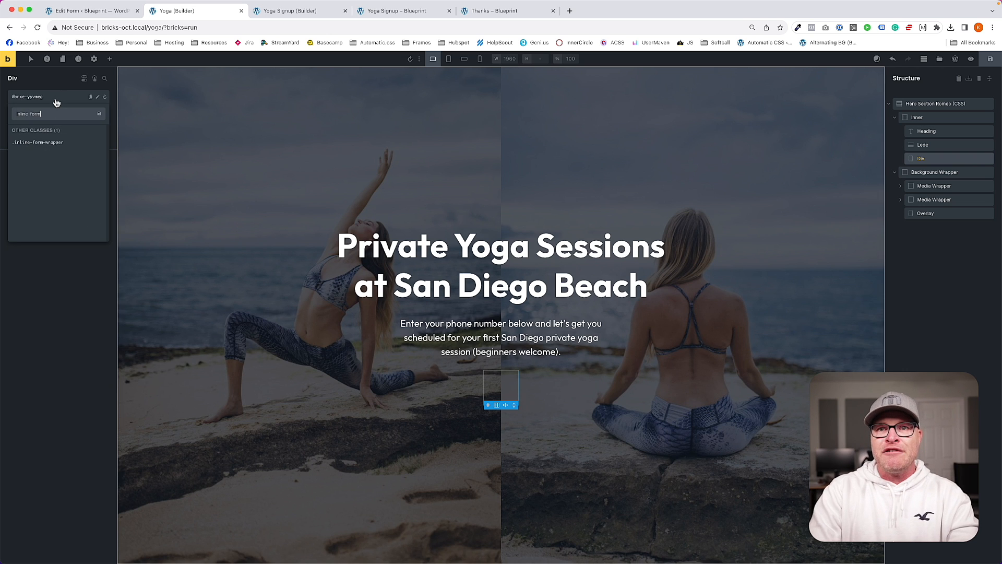
pyautogui.click(52, 142)
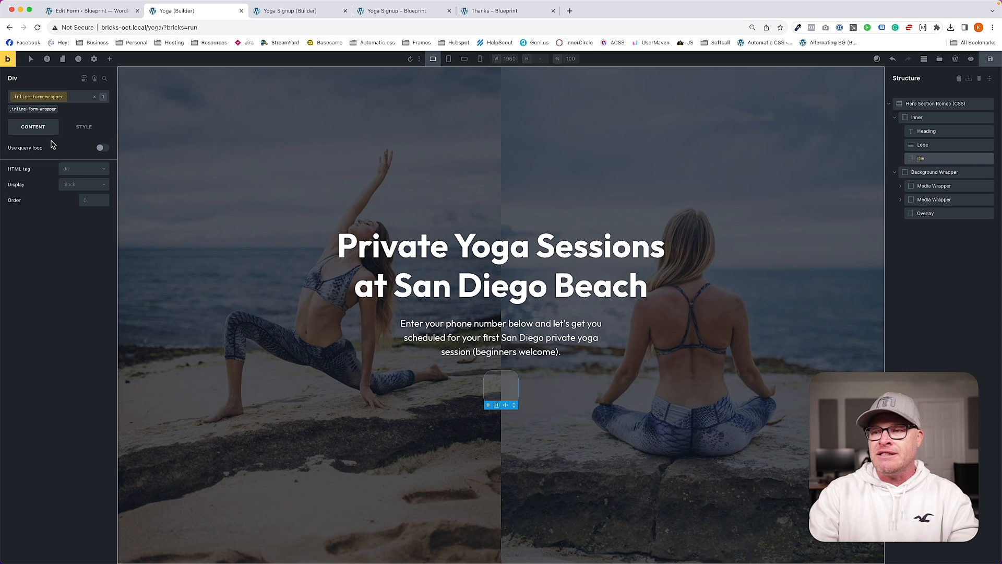
# Step: Insert a WS Form element into the div showing New Form (ID: 4)
pyautogui.click(110, 58)
pyautogui.write('form')
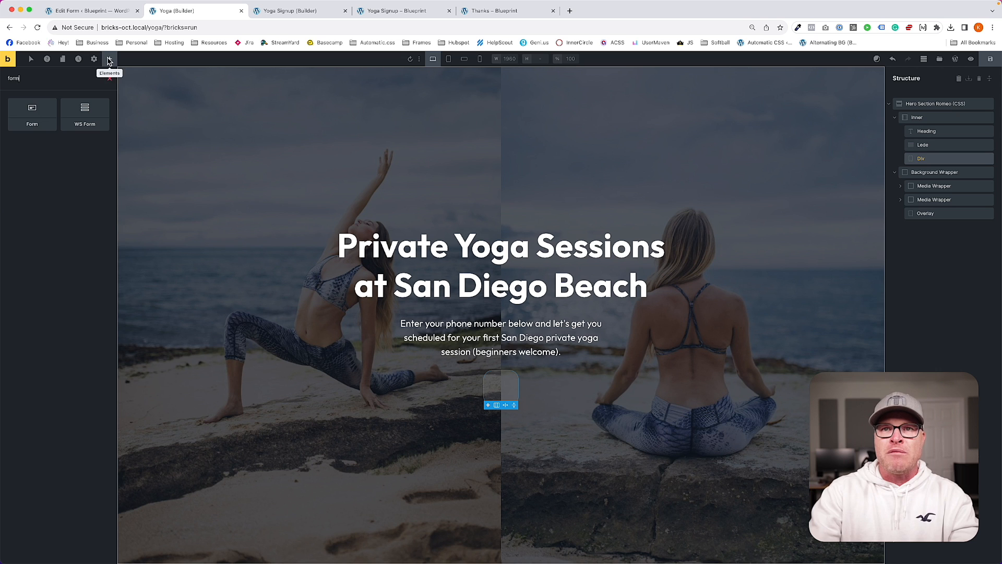
pyautogui.click(86, 112)
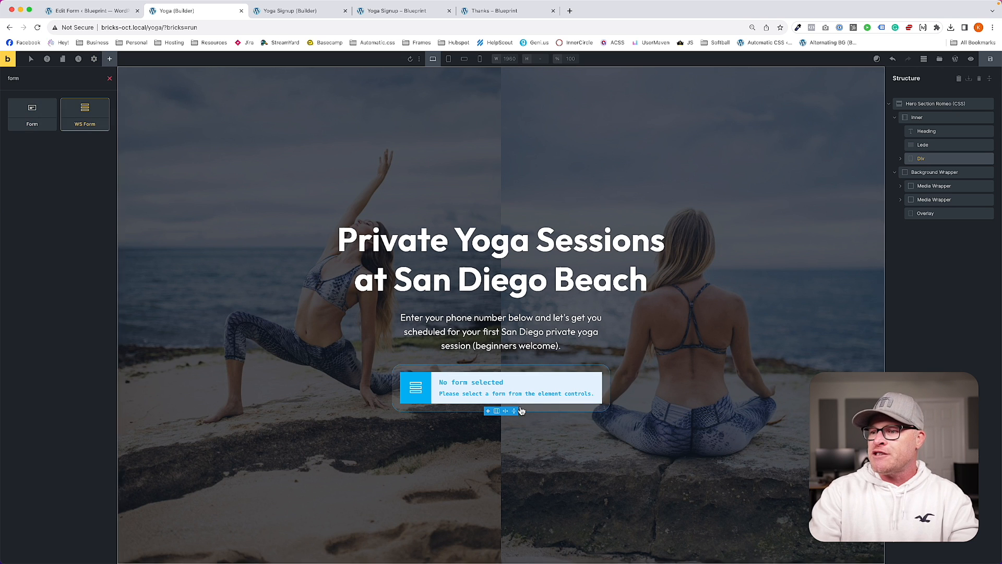
pyautogui.click(463, 385)
pyautogui.click(42, 151)
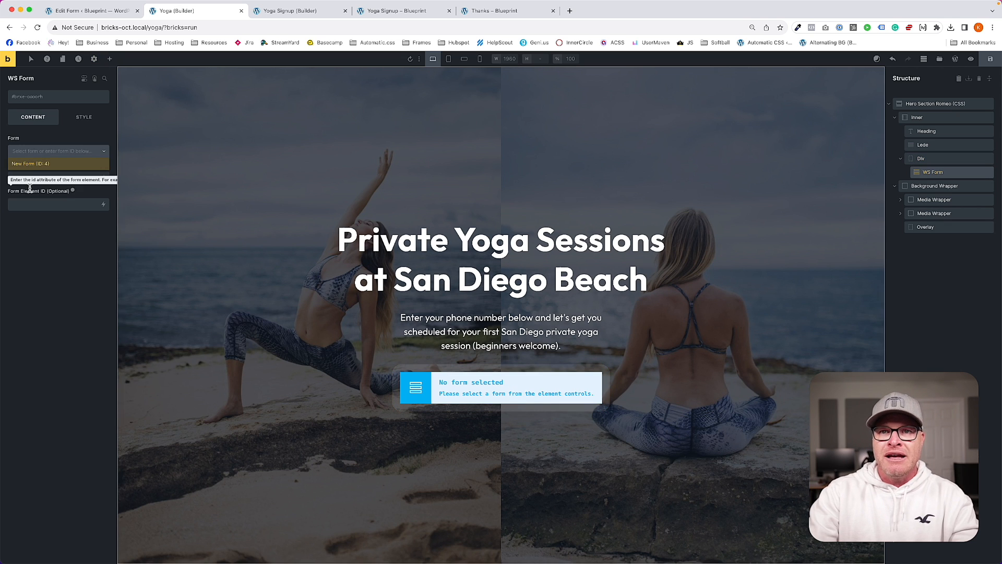
pyautogui.click(32, 164)
pyautogui.click(50, 179)
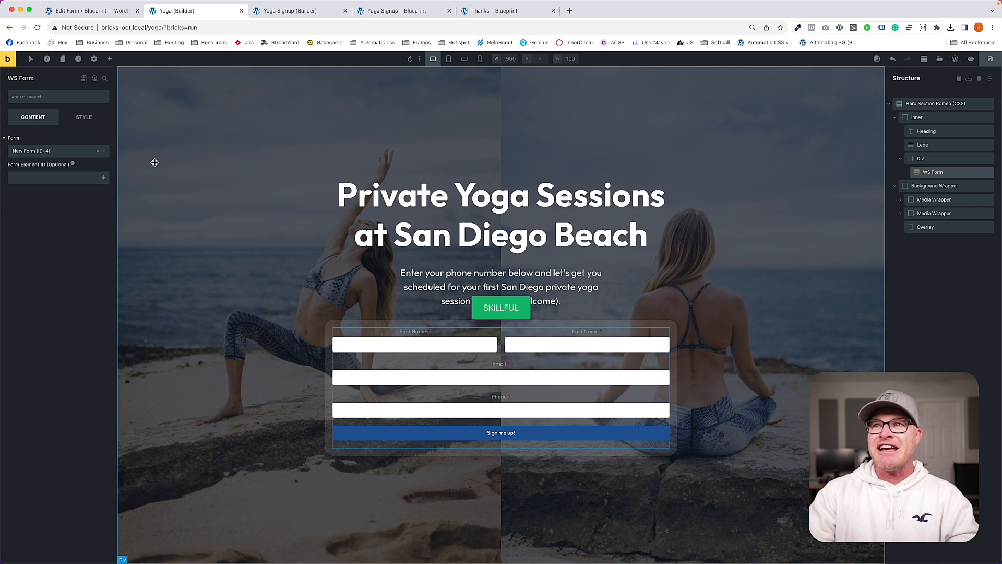
# Step: Give the form element the form--light class
pyautogui.click(37, 97)
pyautogui.write('form--light')
pyautogui.press('Return')
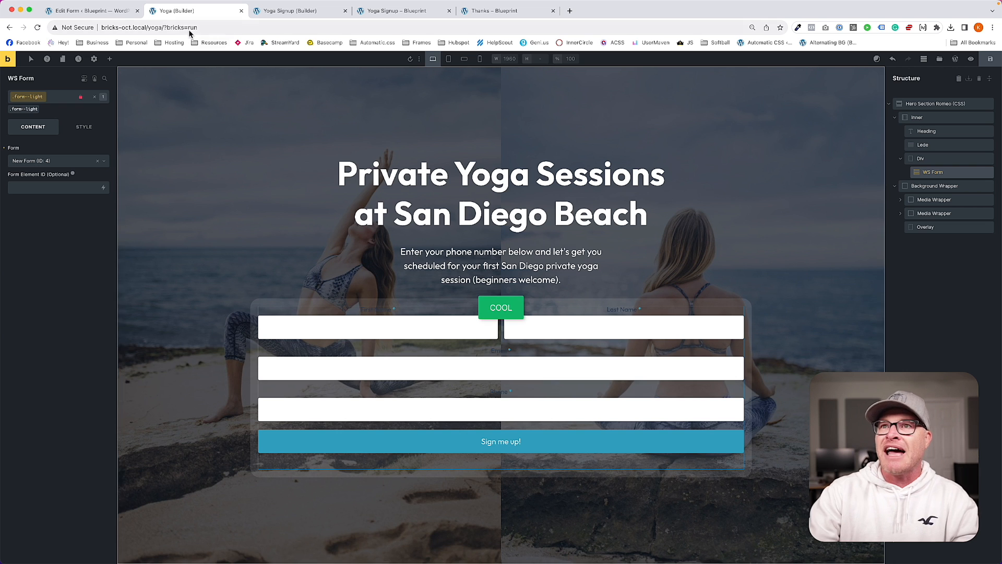
# Step: Preview the signup page on the live site, then return to the Yoga page builder
pyautogui.click(297, 11)
pyautogui.click(395, 10)
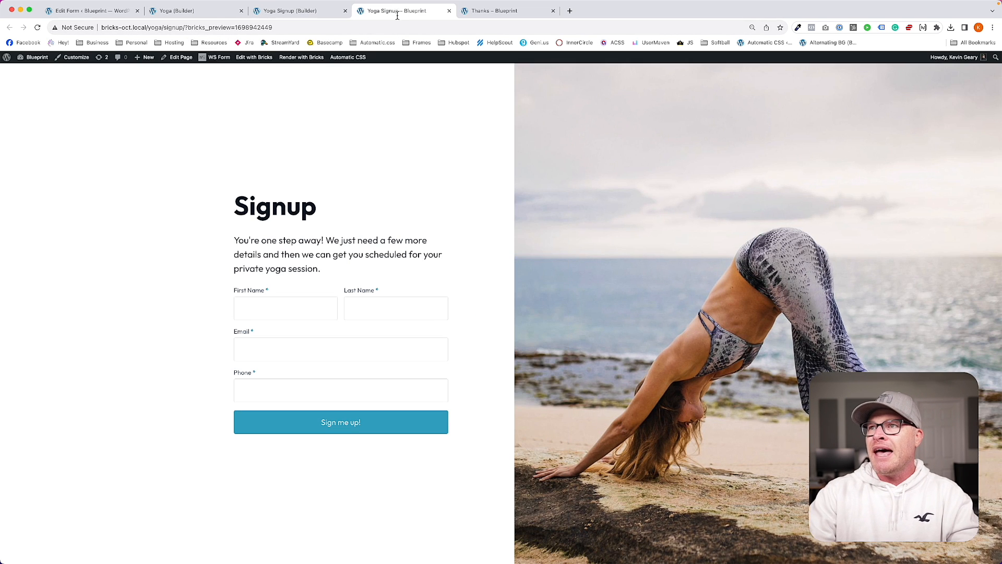
pyautogui.click(293, 11)
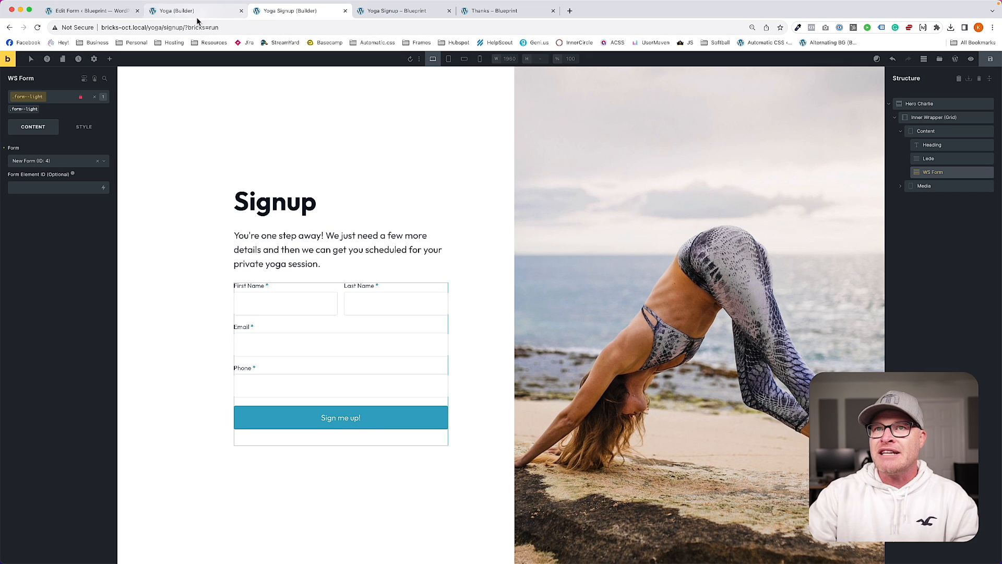
pyautogui.click(199, 13)
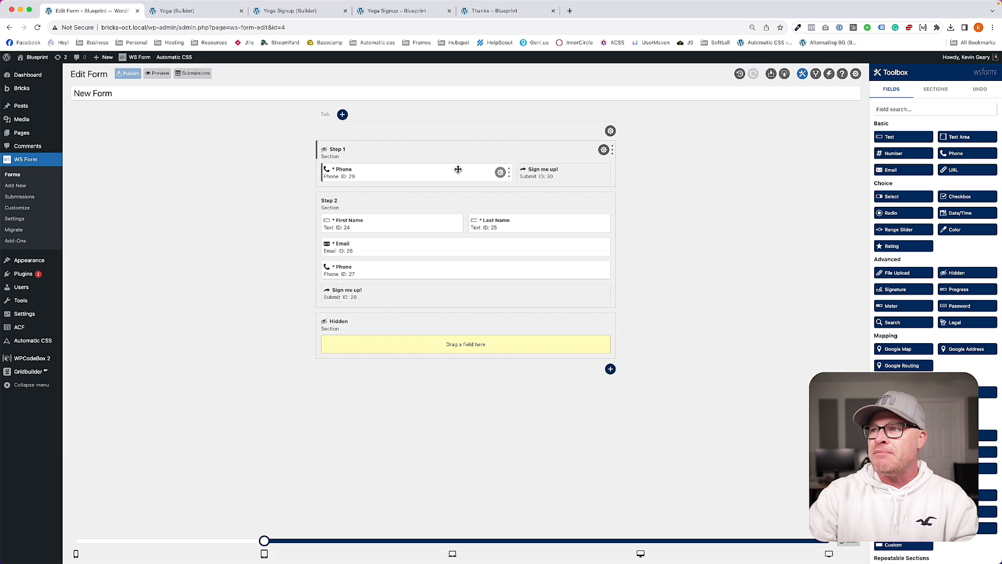
pyautogui.click(500, 172)
pyautogui.click(877, 132)
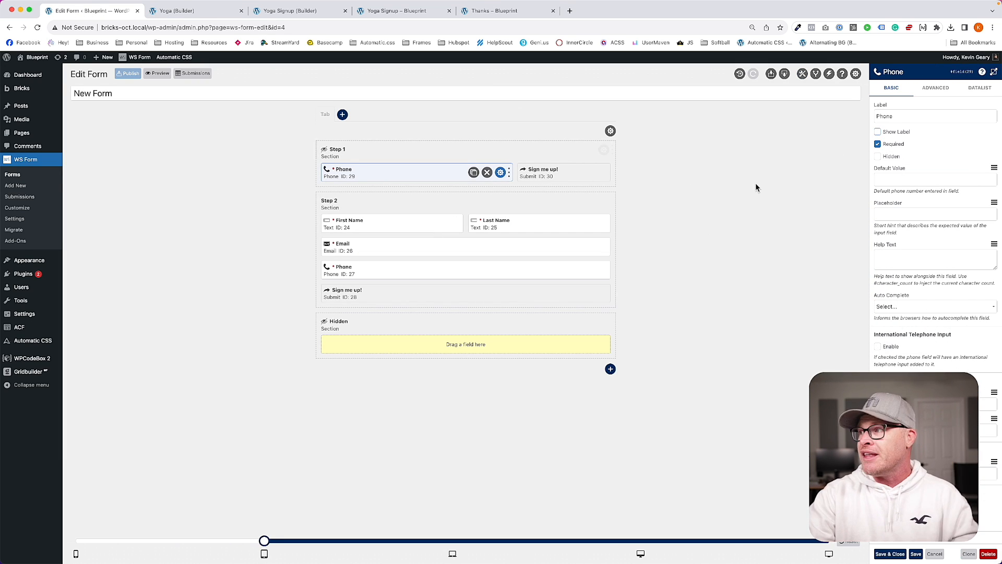
pyautogui.click(899, 215)
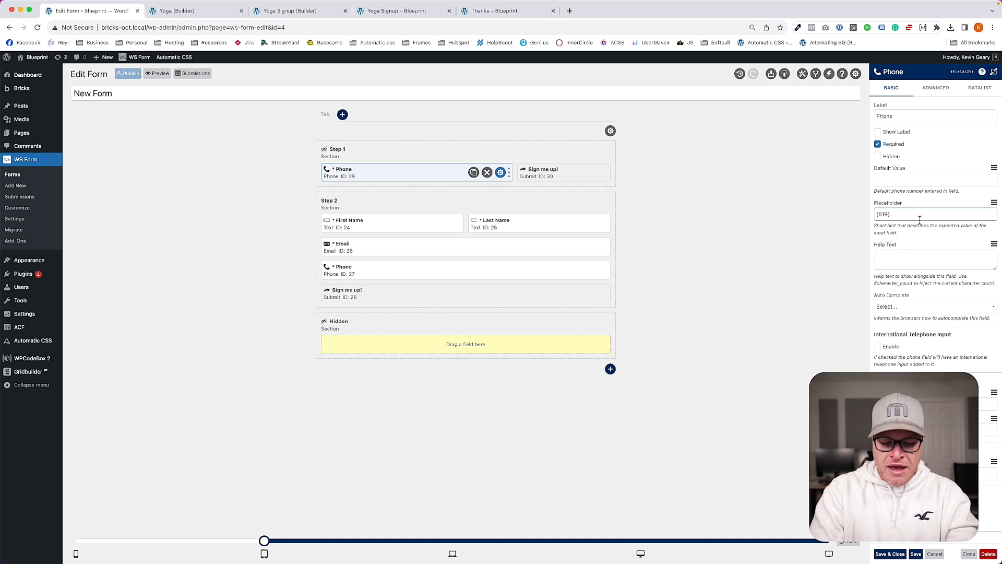
pyautogui.write('(619) 123-45')
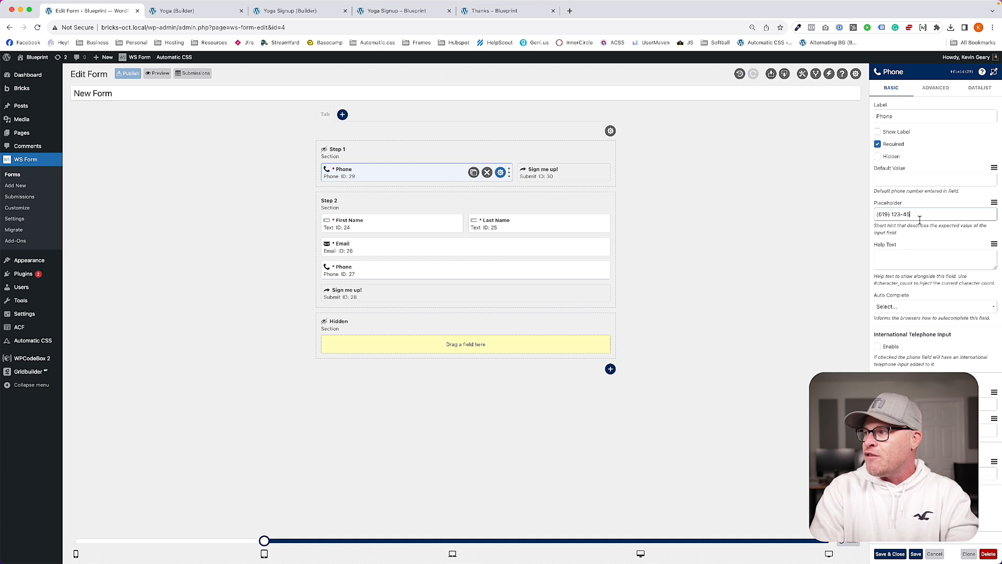
pyautogui.write('67')
pyautogui.tripleClick(943, 213)
pyautogui.press('super+c')
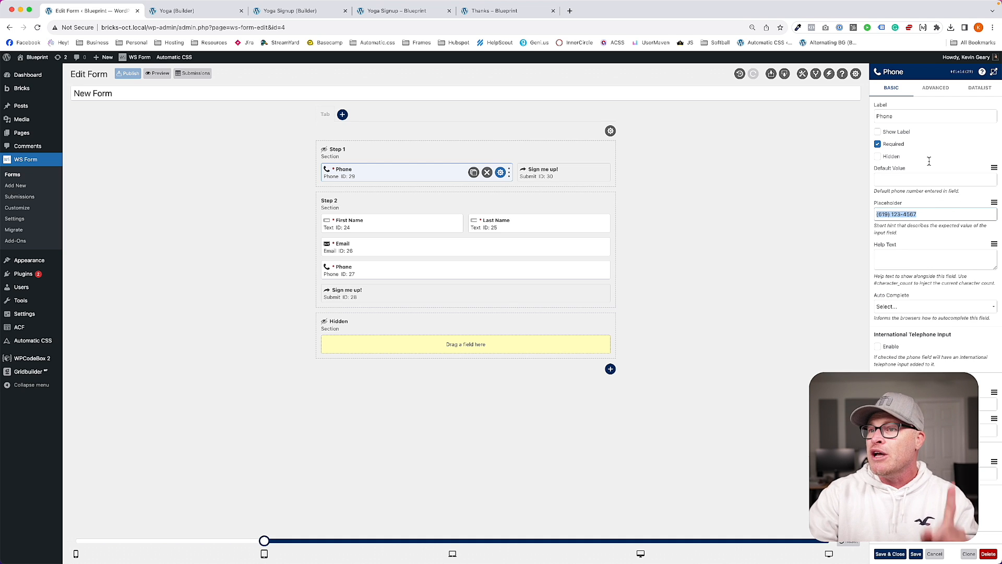
pyautogui.click(939, 89)
pyautogui.scroll(-2, 915, 367)
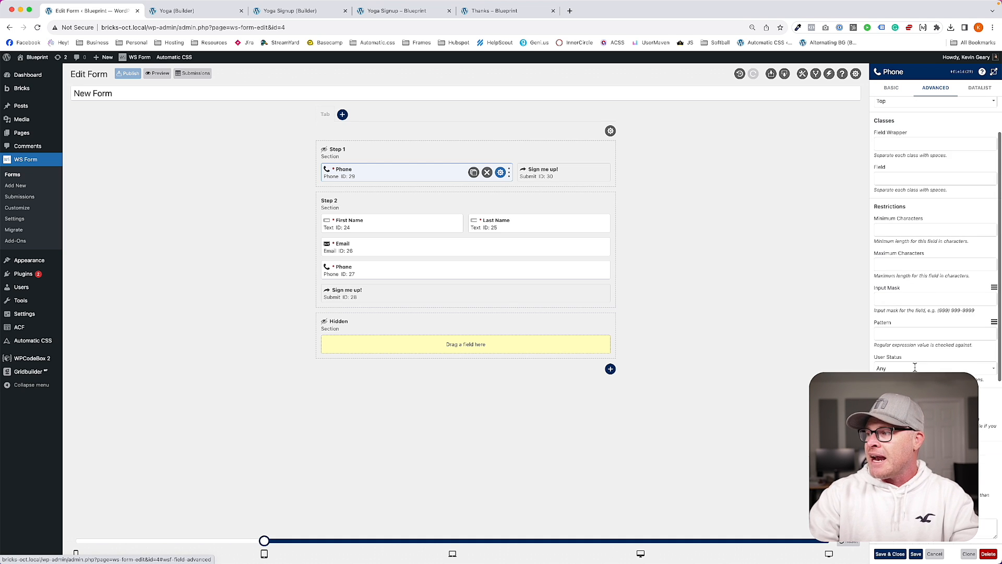
pyautogui.click(908, 300)
pyautogui.press('super+v')
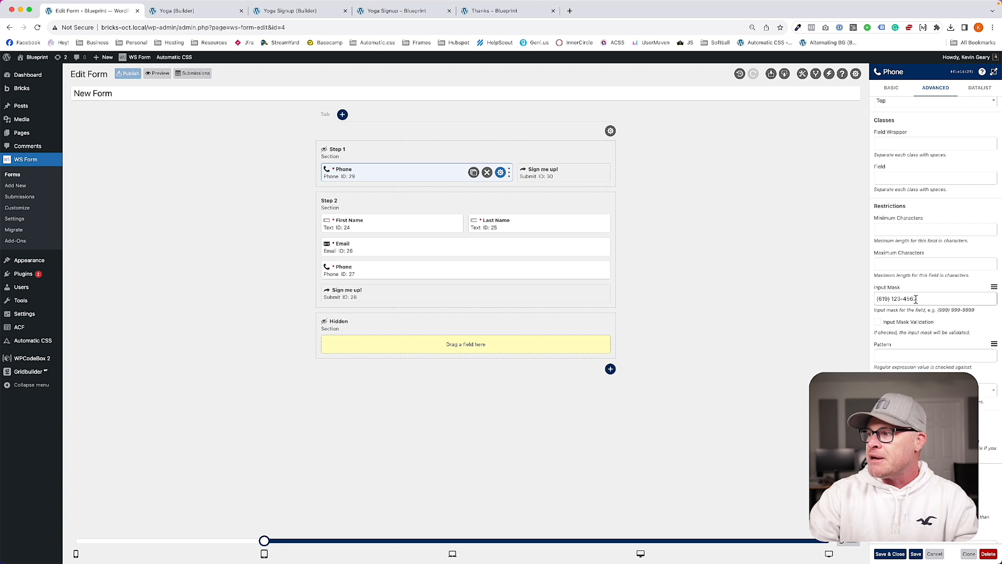
pyautogui.click(888, 299)
pyautogui.press('BackSpace')
pyautogui.press('BackSpace')
pyautogui.press('BackSpace')
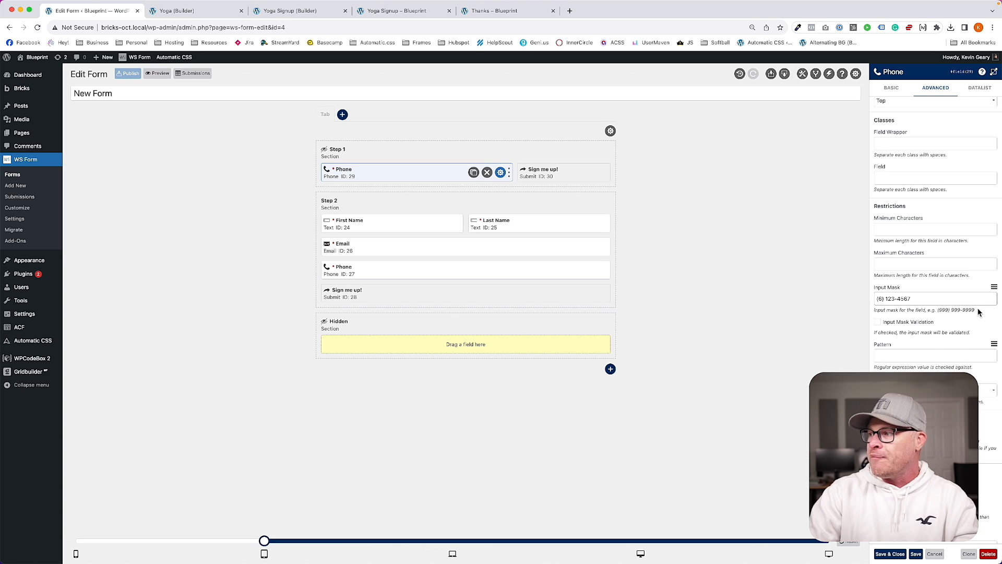
pyautogui.write('999')
pyautogui.press('Right')
pyautogui.press('Right')
pyautogui.press('Right')
pyautogui.press('Right')
pyautogui.press('Right')
pyautogui.press('BackSpace')
pyautogui.press('BackSpace')
pyautogui.press('BackSpace')
pyautogui.write('999')
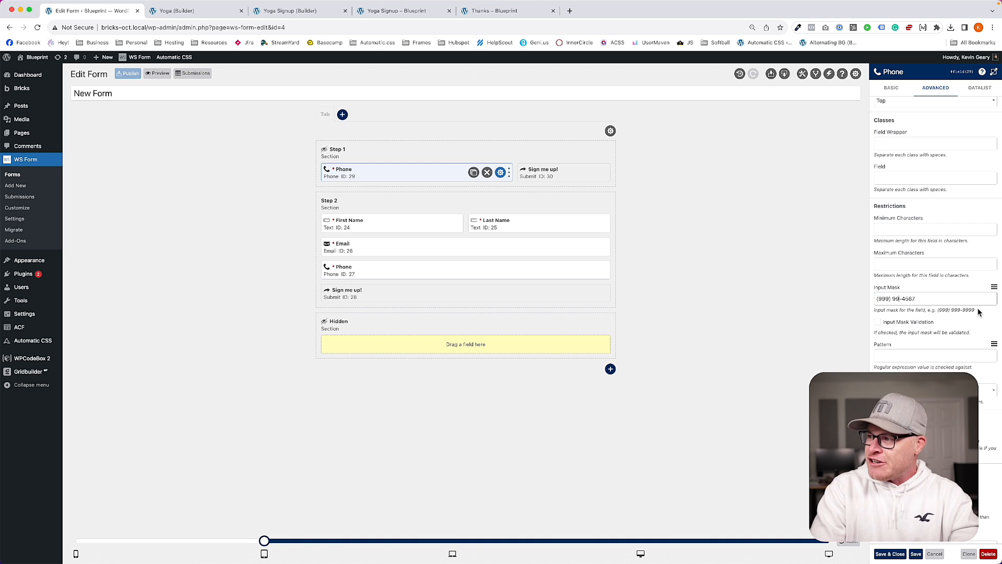
pyautogui.press('End')
pyautogui.press('BackSpace')
pyautogui.press('BackSpace')
pyautogui.press('BackSpace')
pyautogui.press('BackSpace')
pyautogui.write('999')
pyautogui.write('9')
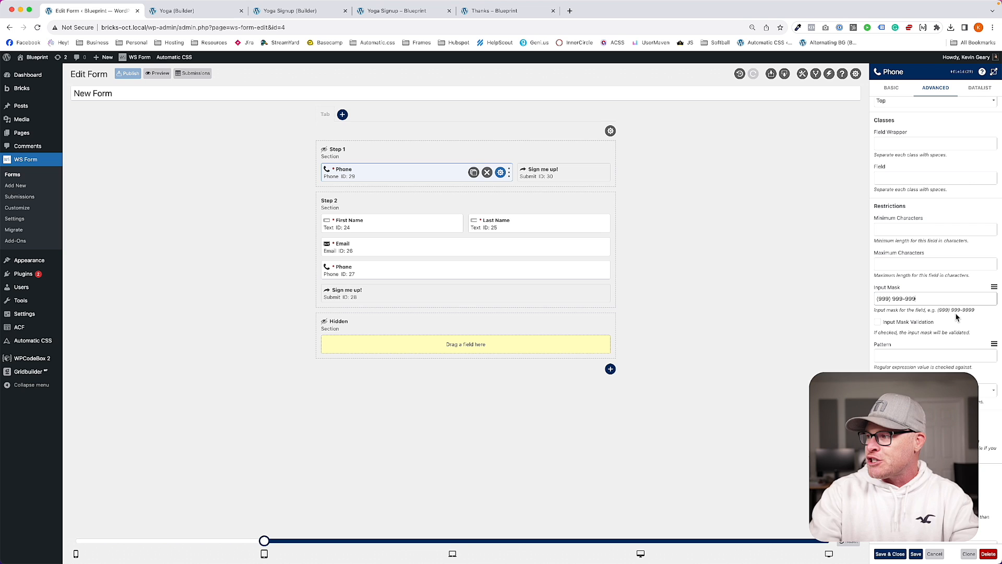
# Step: Turn on input mask validation for the Step 1 Phone field and save it
pyautogui.doubleClick(934, 299)
pyautogui.tripleClick(935, 299)
pyautogui.click(877, 322)
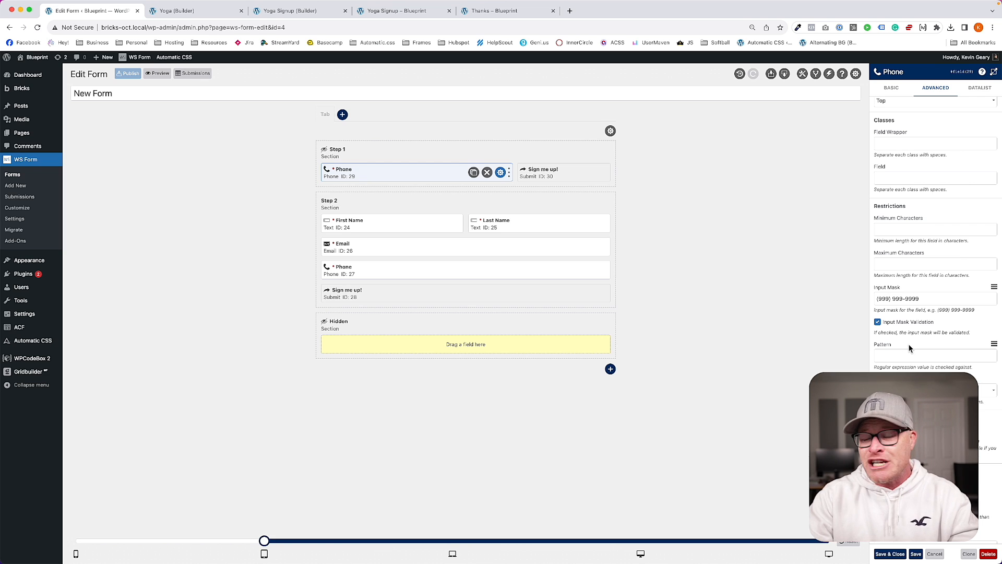
pyautogui.click(886, 553)
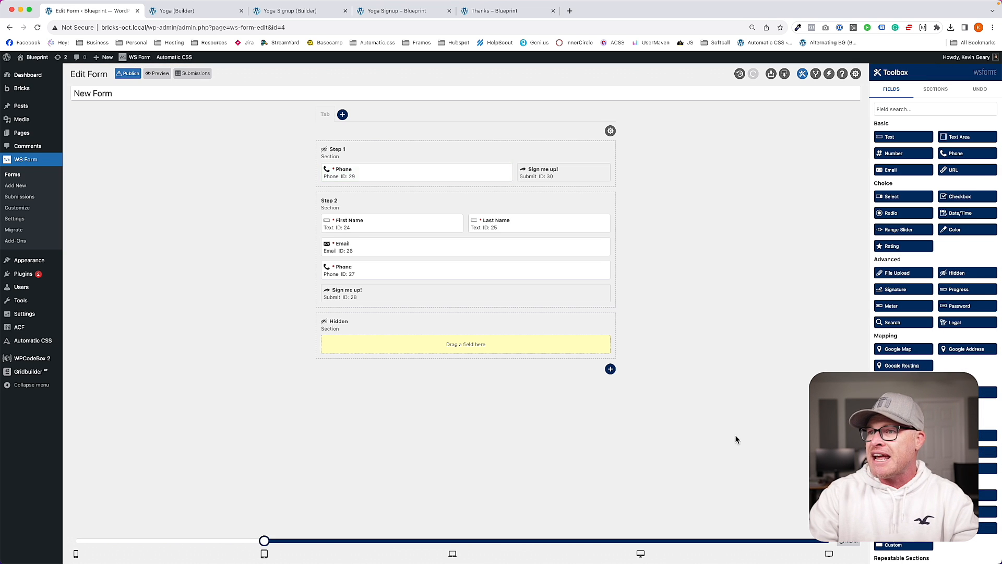
# Step: Turn on input mask validation for Step 2's Phone, then view the live signup page
pyautogui.click(598, 270)
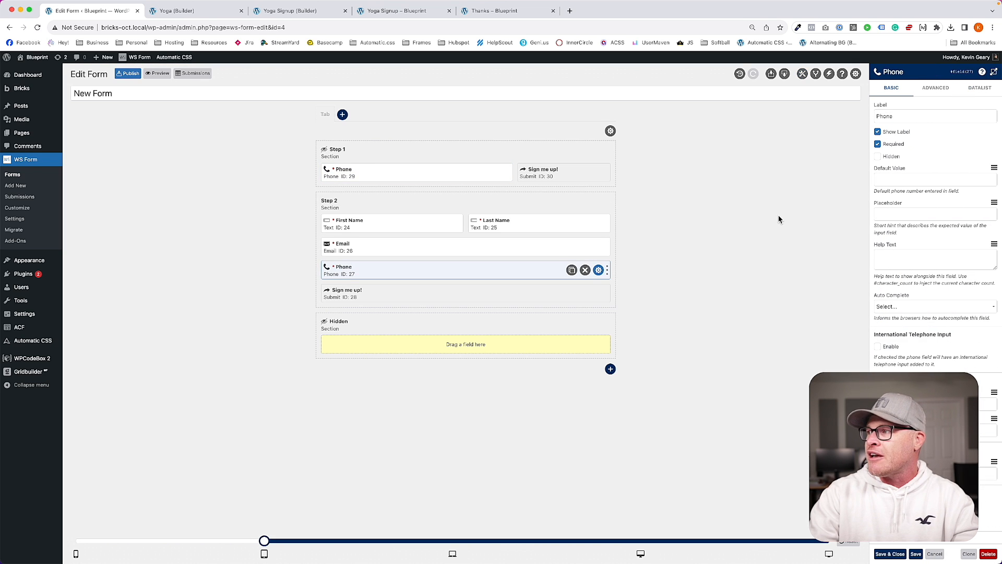
pyautogui.click(935, 88)
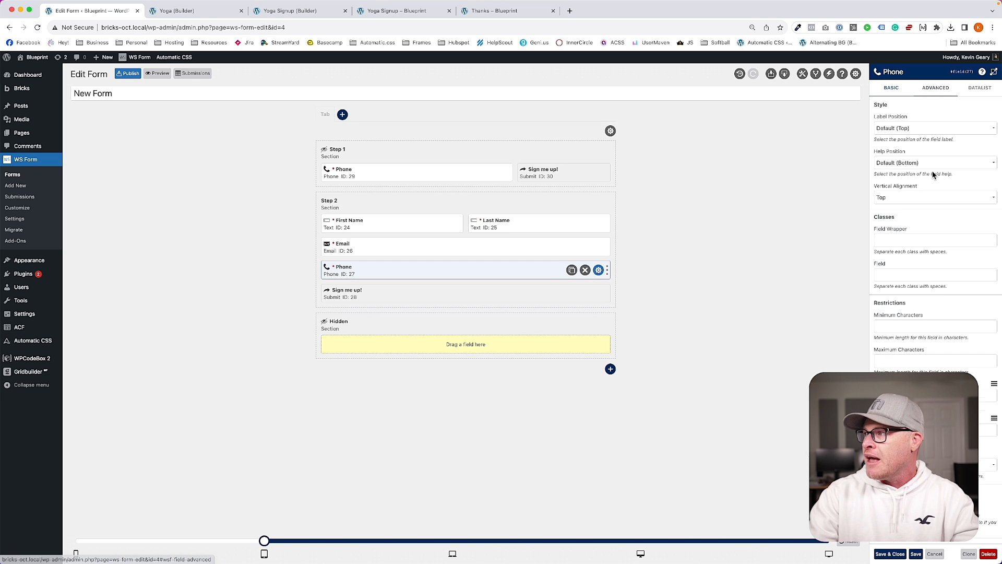
pyautogui.click(903, 312)
pyautogui.click(787, 431)
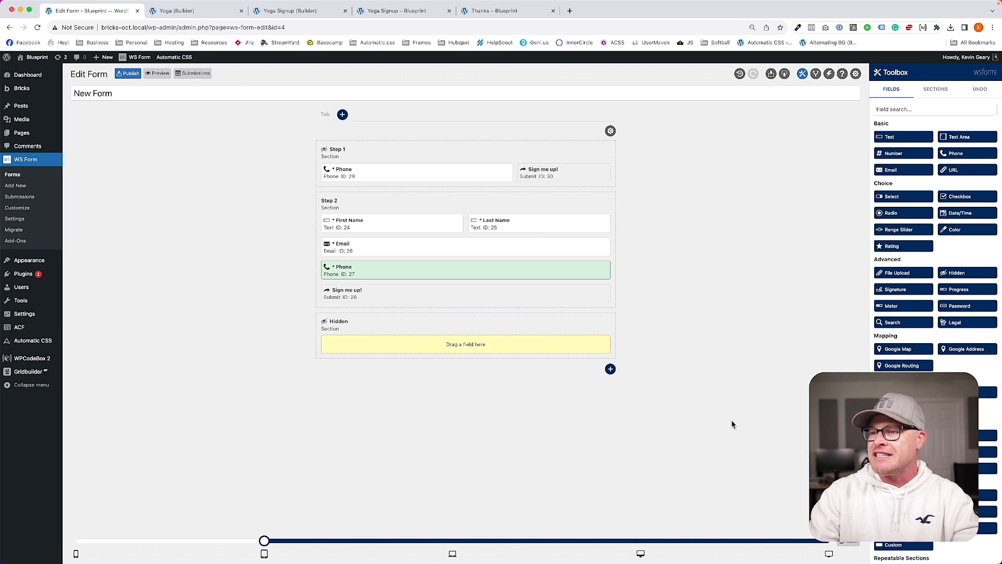
pyautogui.click(292, 10)
pyautogui.click(386, 11)
pyautogui.click(254, 391)
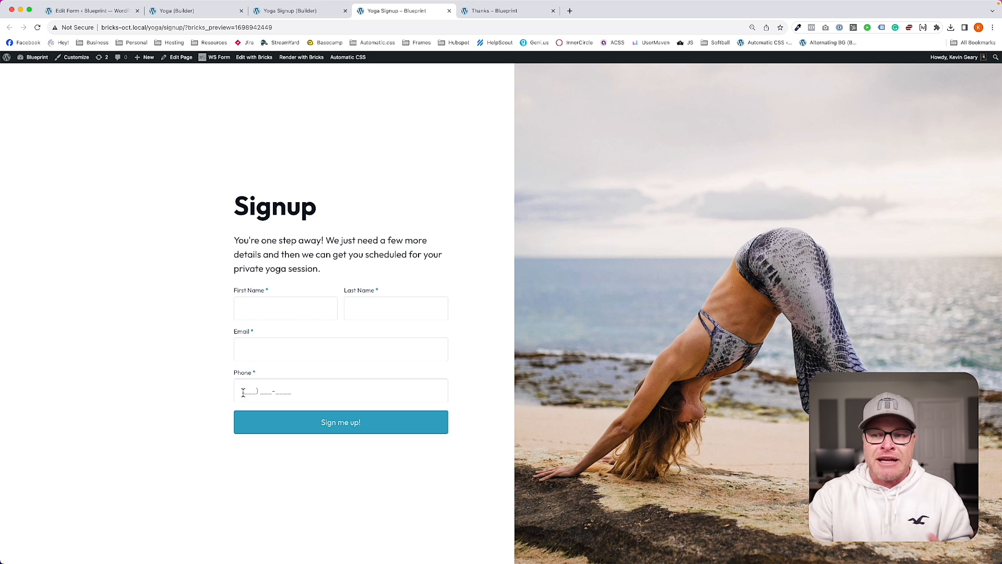
pyautogui.click(248, 392)
pyautogui.write('619) ___-____')
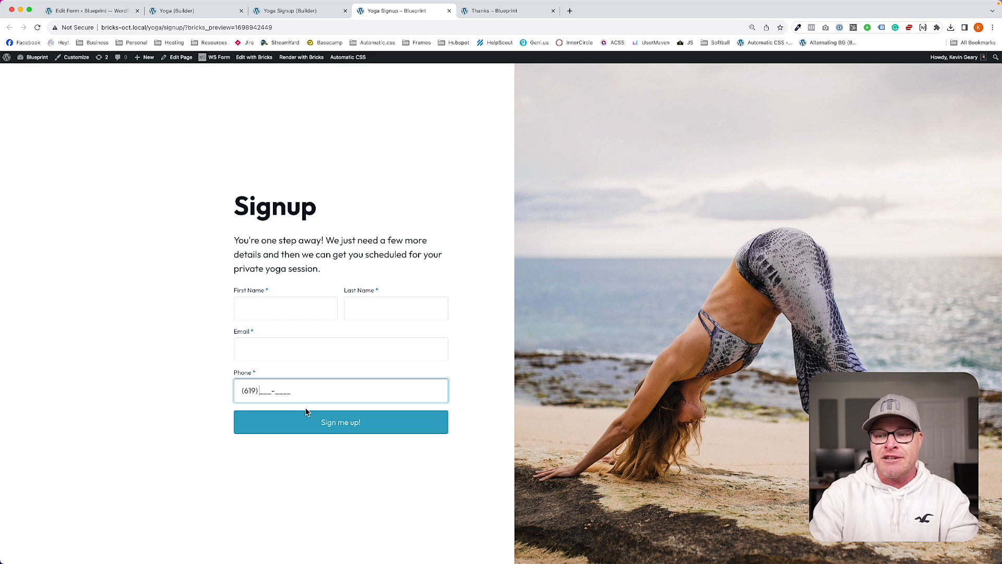
pyautogui.press('BackSpace')
pyautogui.press('BackSpace')
pyautogui.press('BackSpace')
pyautogui.press('BackSpace')
pyautogui.press('BackSpace')
pyautogui.press('BackSpace')
pyautogui.press('BackSpace')
pyautogui.press('BackSpace')
pyautogui.write('123-4567')
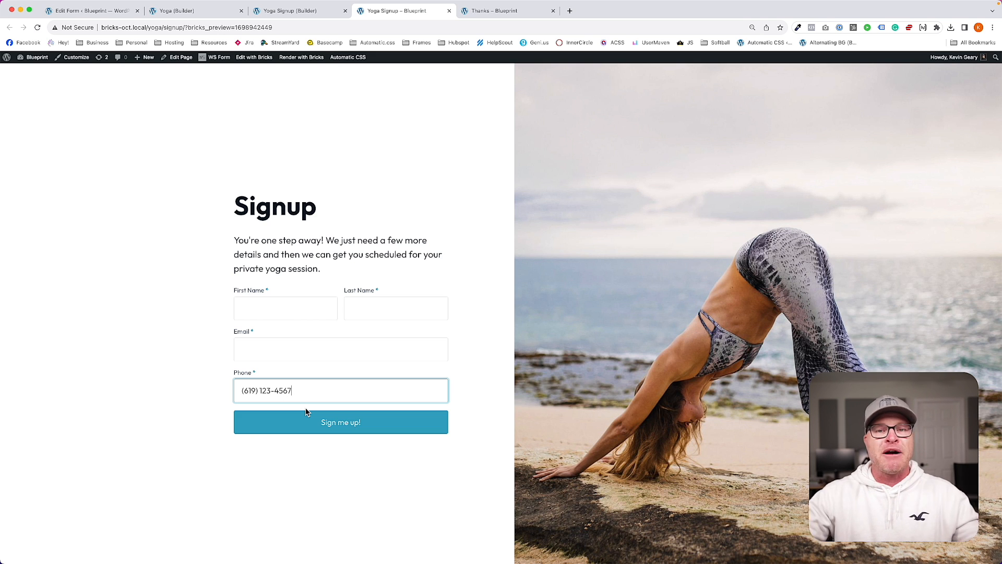
# Step: Delete the test number from the Phone field and go back to the form editor
pyautogui.press('super+a')
pyautogui.press('BackSpace')
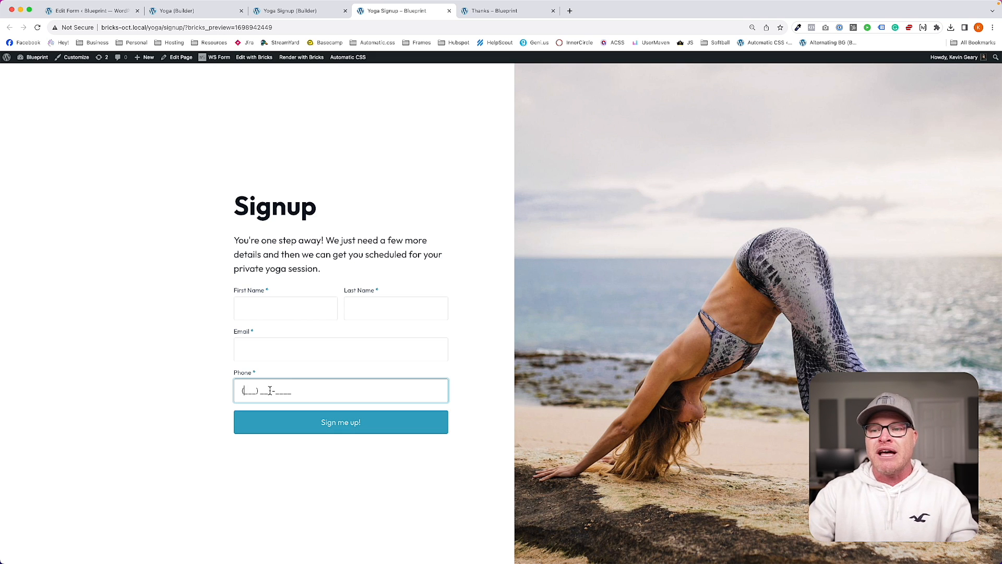
pyautogui.click(178, 377)
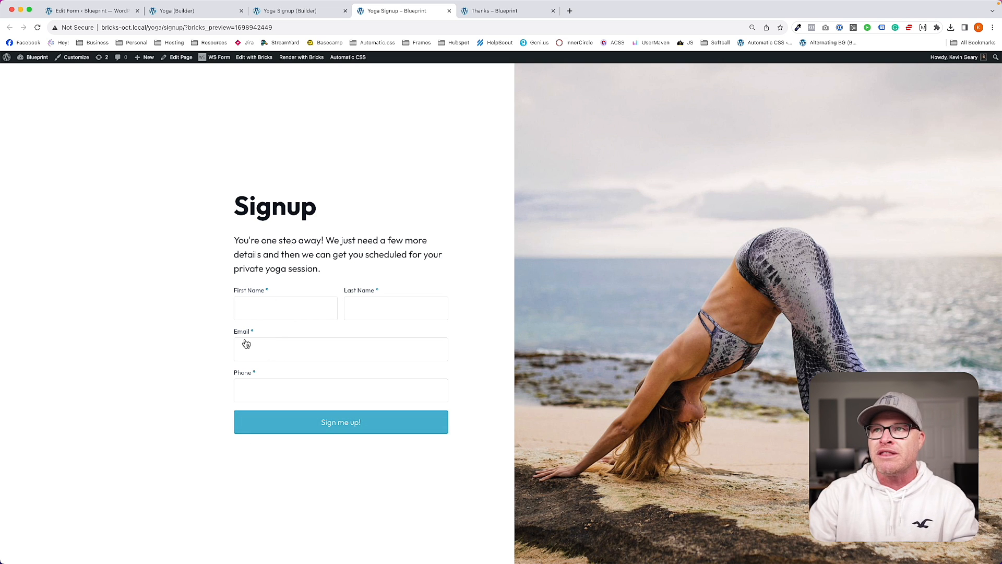
pyautogui.click(202, 12)
# Step: Save the Yoga page in Bricks Builder with Cmd+S and go back to the form editor
pyautogui.click(108, 12)
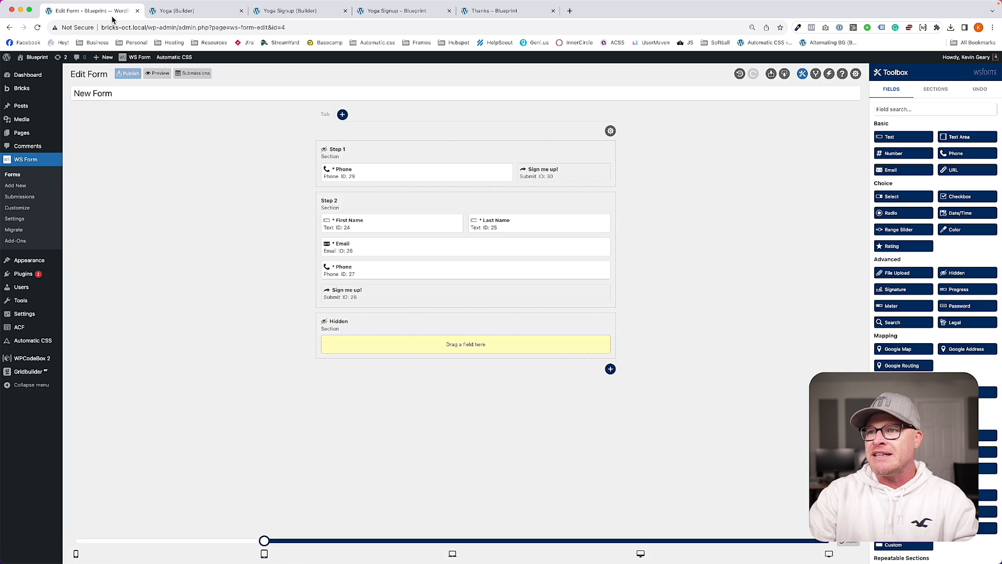
pyautogui.click(208, 14)
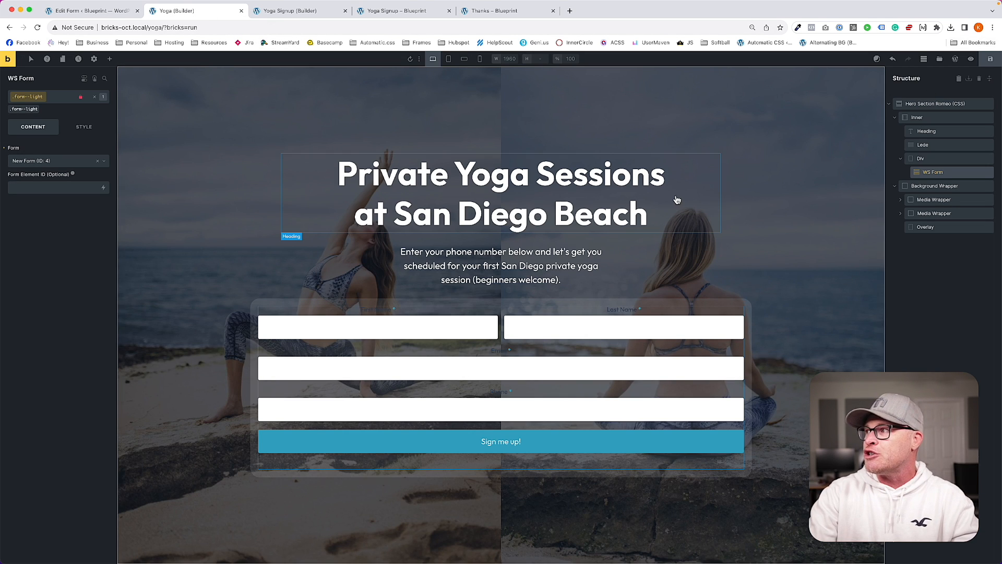
pyautogui.press('super+s')
pyautogui.press('super+r')
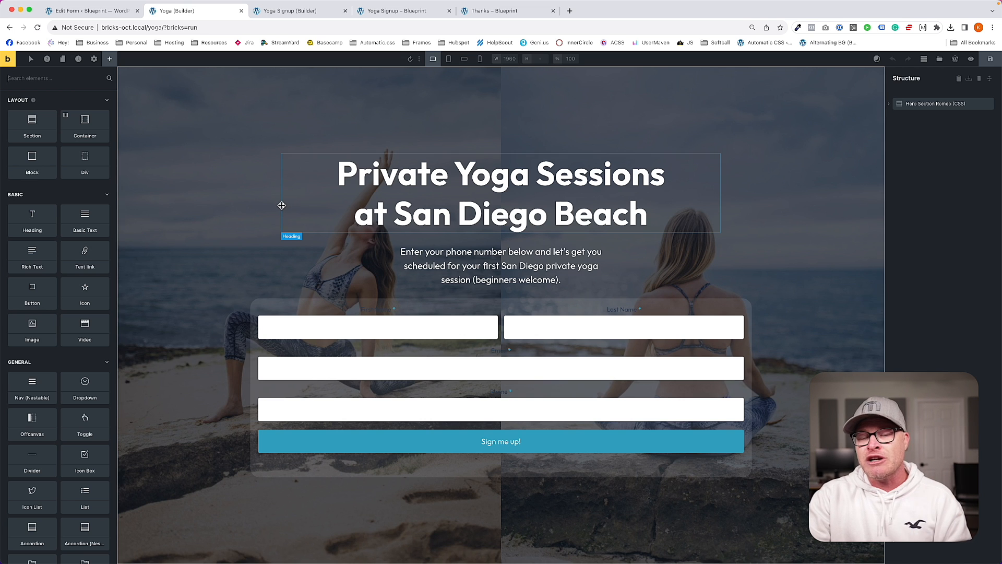
pyautogui.click(86, 10)
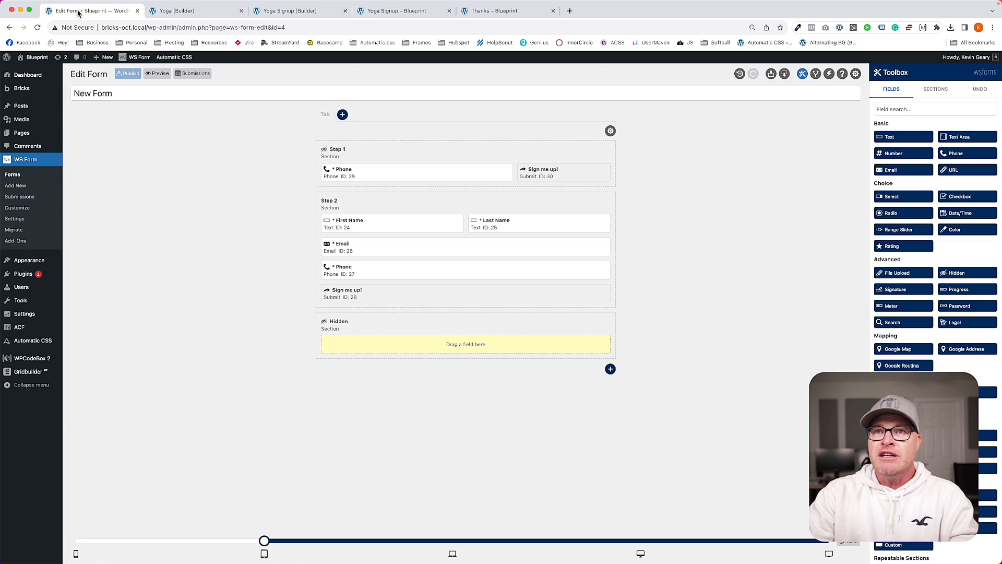
# Step: Check the WordPress pages list, then look at the form's conditional logic settings
pyautogui.keyDown('super'); pyautogui.click(37, 133); pyautogui.keyUp('super')
pyautogui.click(188, 12)
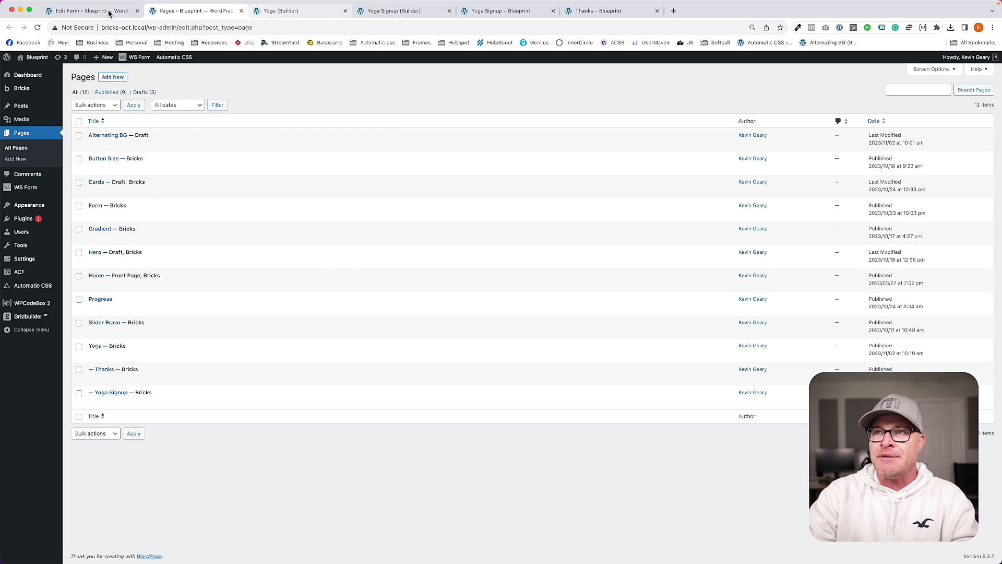
pyautogui.click(90, 10)
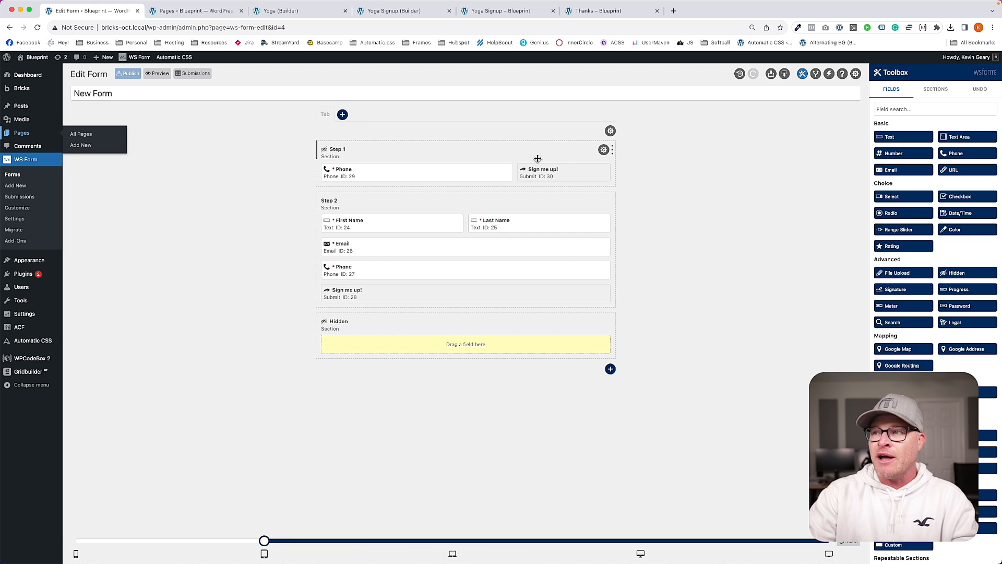
pyautogui.click(816, 75)
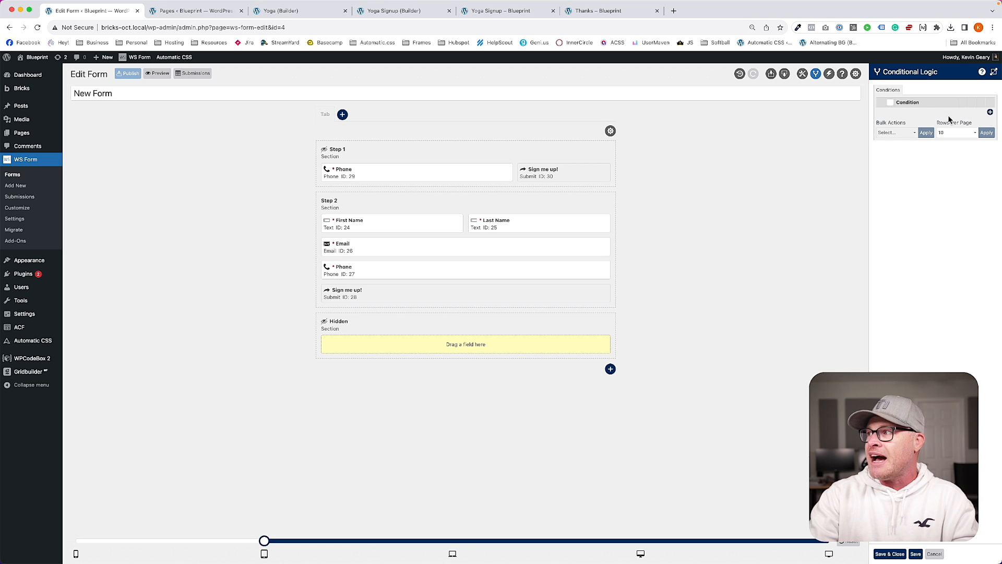
# Step: Delete the Send Email, Show Message and Save Submission actions, then reopen Conditional Logic
pyautogui.click(829, 75)
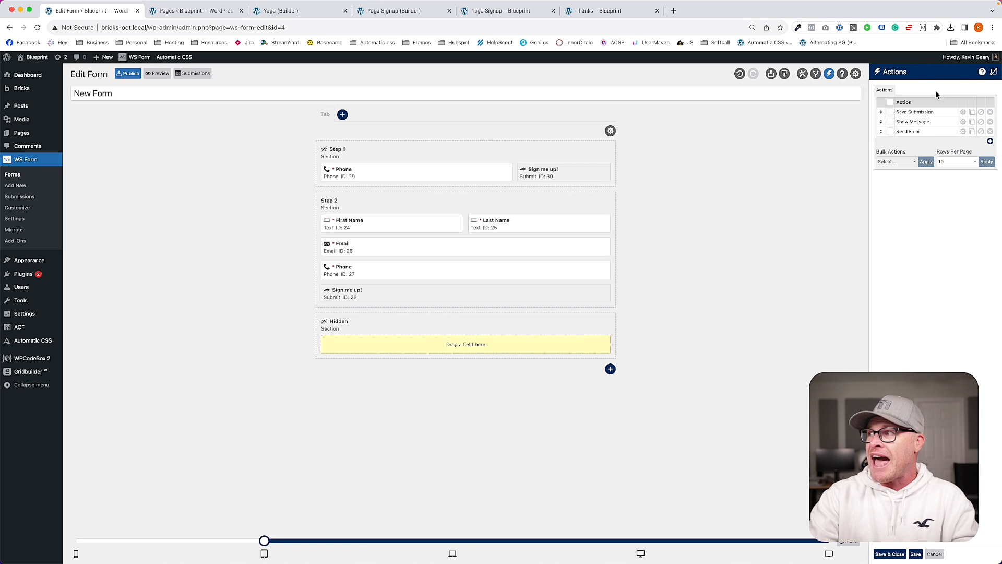
pyautogui.click(990, 131)
pyautogui.click(952, 120)
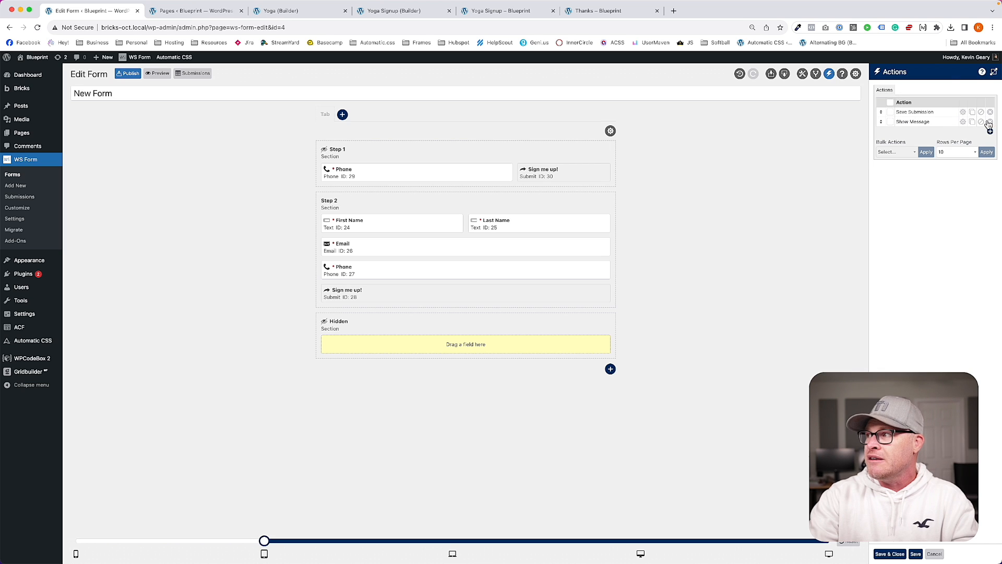
pyautogui.click(989, 122)
pyautogui.click(938, 108)
pyautogui.click(990, 111)
pyautogui.click(939, 97)
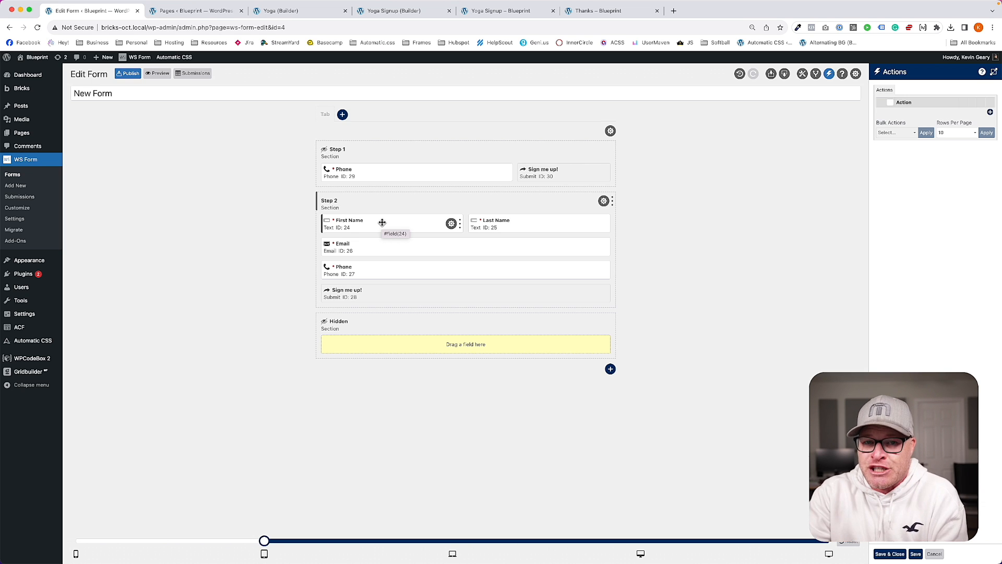
pyautogui.click(815, 73)
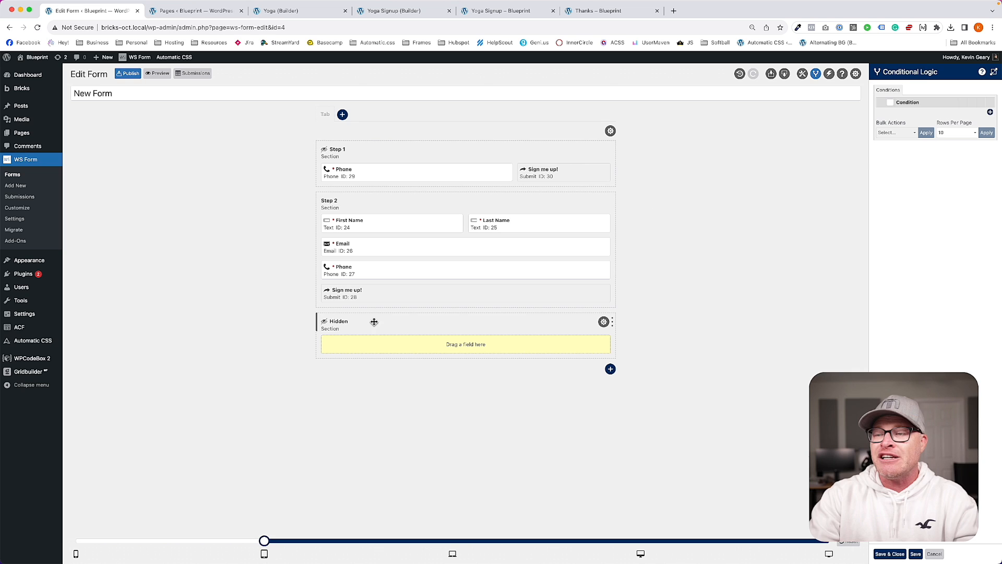
# Step: Add a text field named 'Page ID' to the Hidden section with its label hidden
pyautogui.click(802, 75)
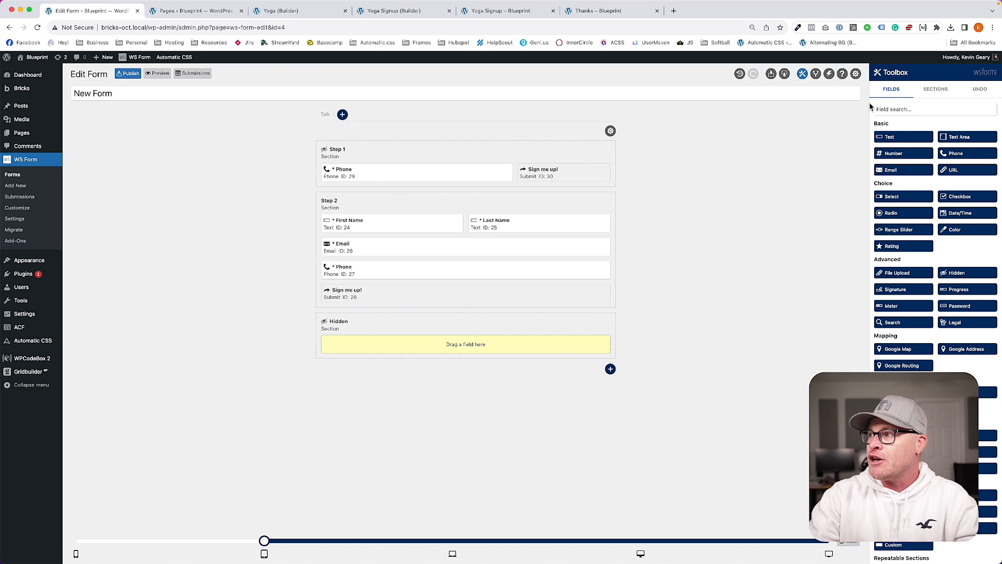
pyautogui.moveTo(901, 137); pyautogui.dragTo(440, 343)
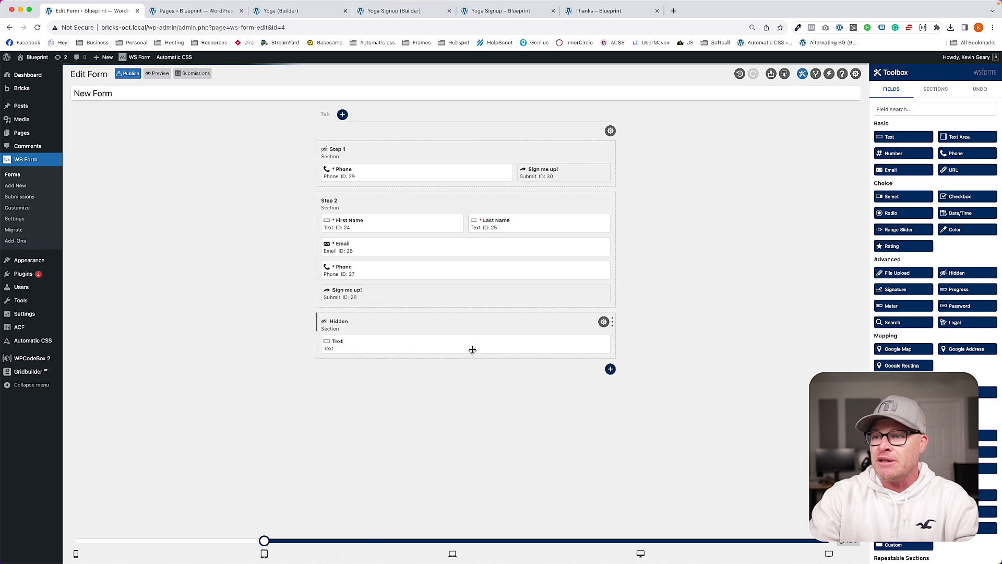
pyautogui.click(598, 344)
pyautogui.doubleClick(908, 116)
pyautogui.write('Page ID')
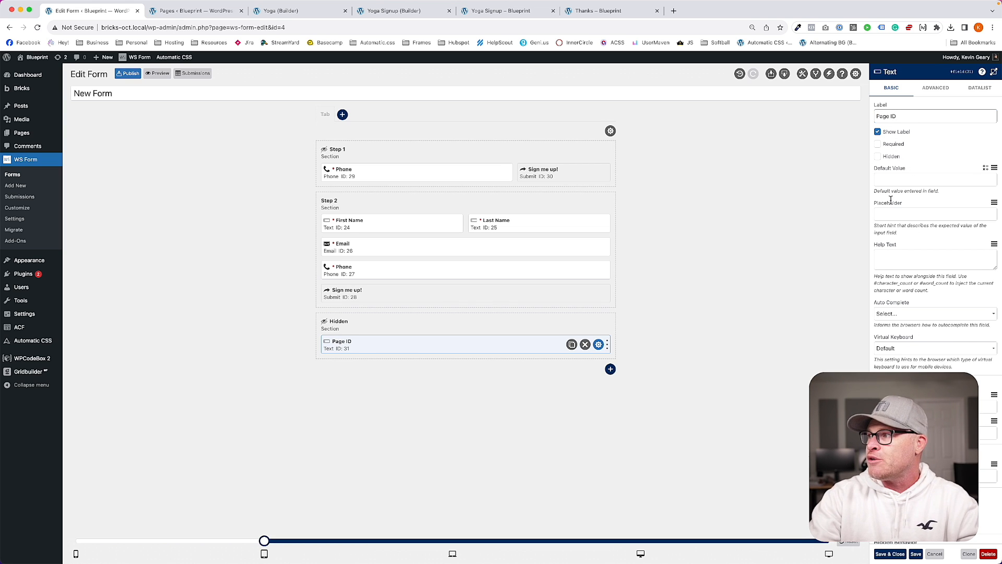
pyautogui.click(877, 132)
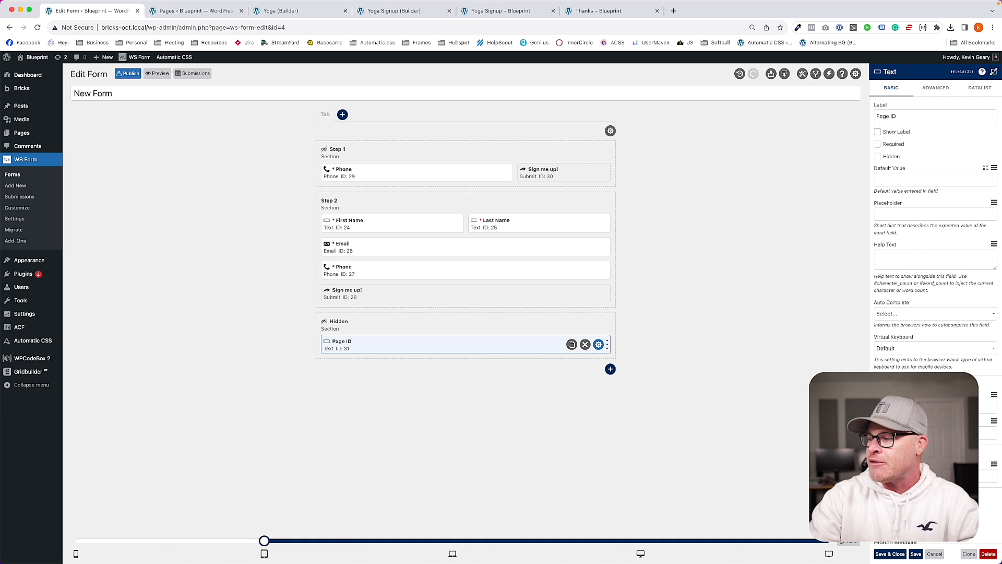
pyautogui.click(890, 553)
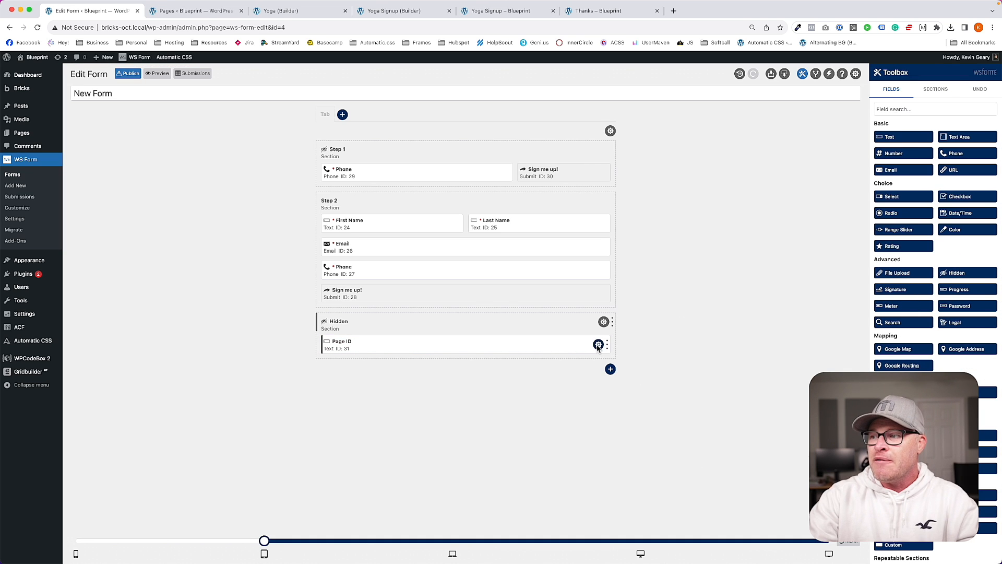
# Step: Set the Page ID field's default value to the post ID (#post_id)
pyautogui.click(598, 344)
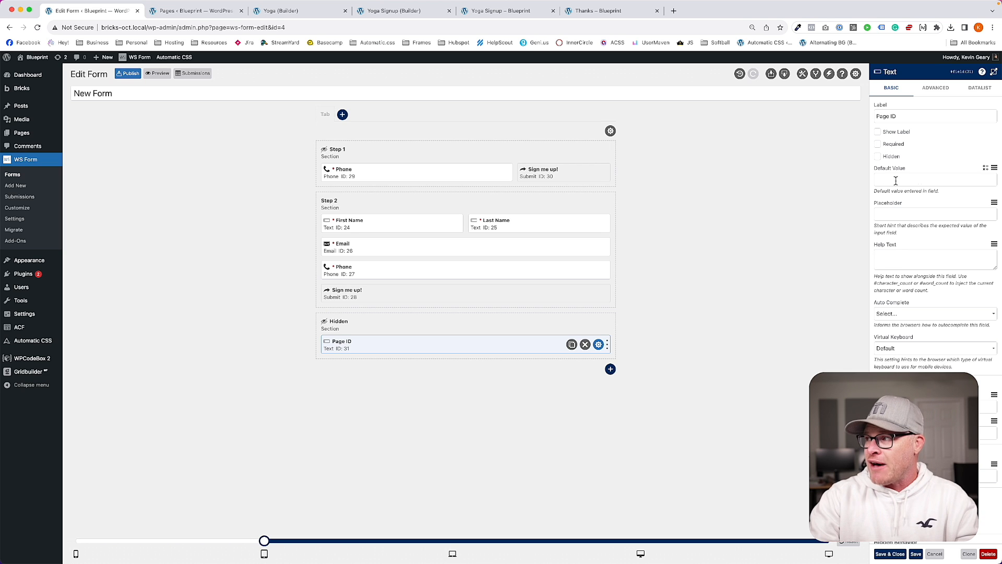
pyautogui.click(994, 168)
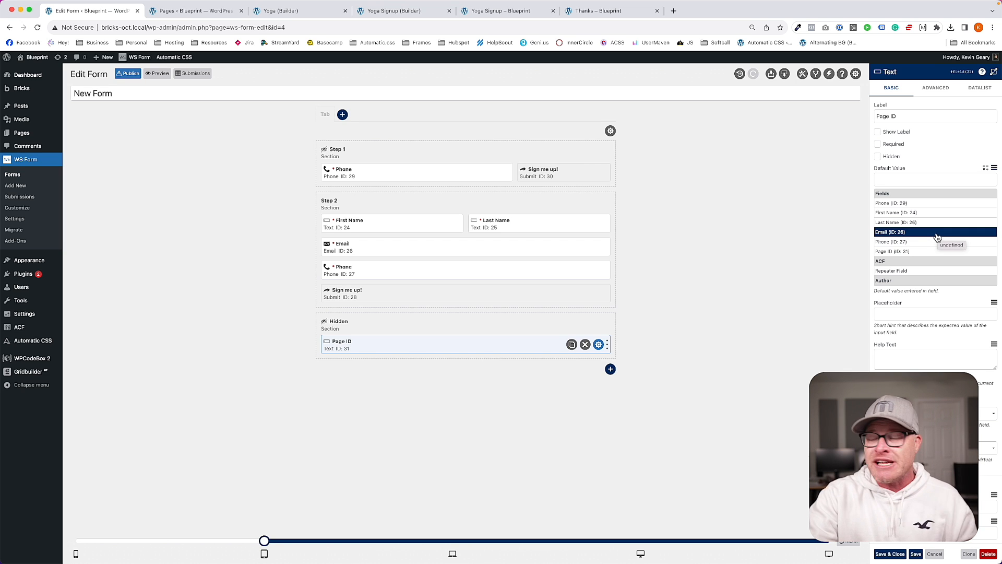
pyautogui.scroll(-10, 936, 238)
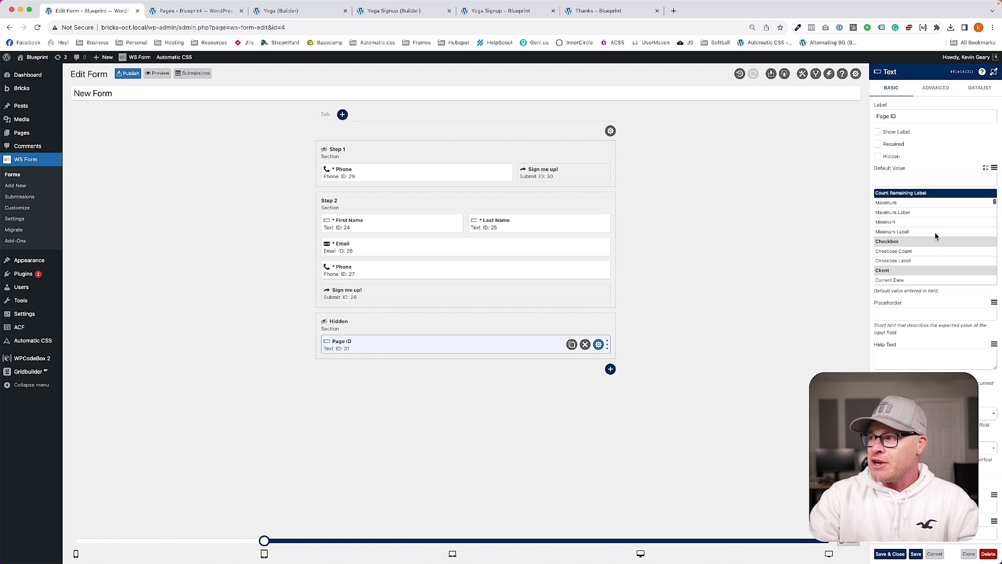
pyautogui.scroll(-15, 935, 238)
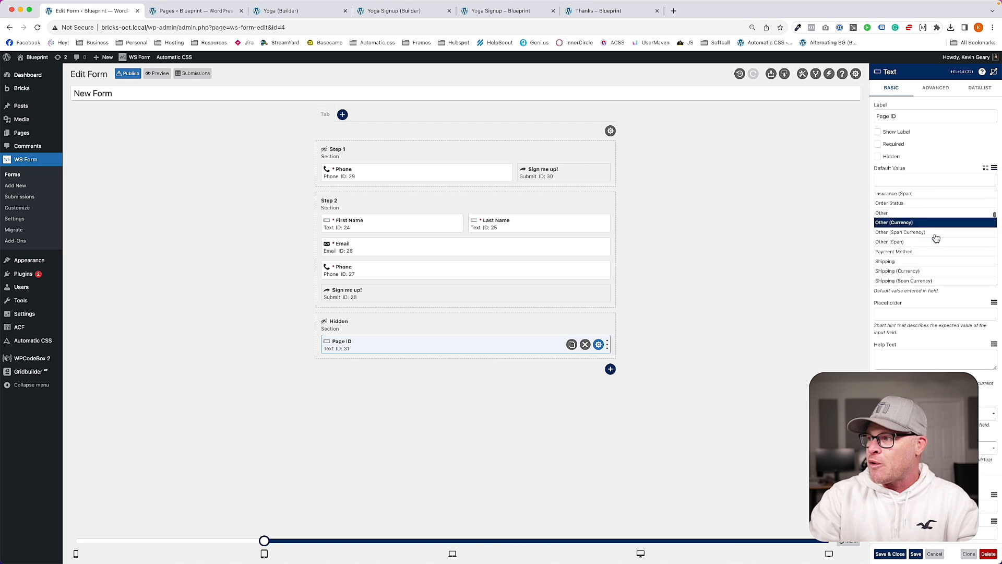
pyautogui.scroll(-10, 936, 237)
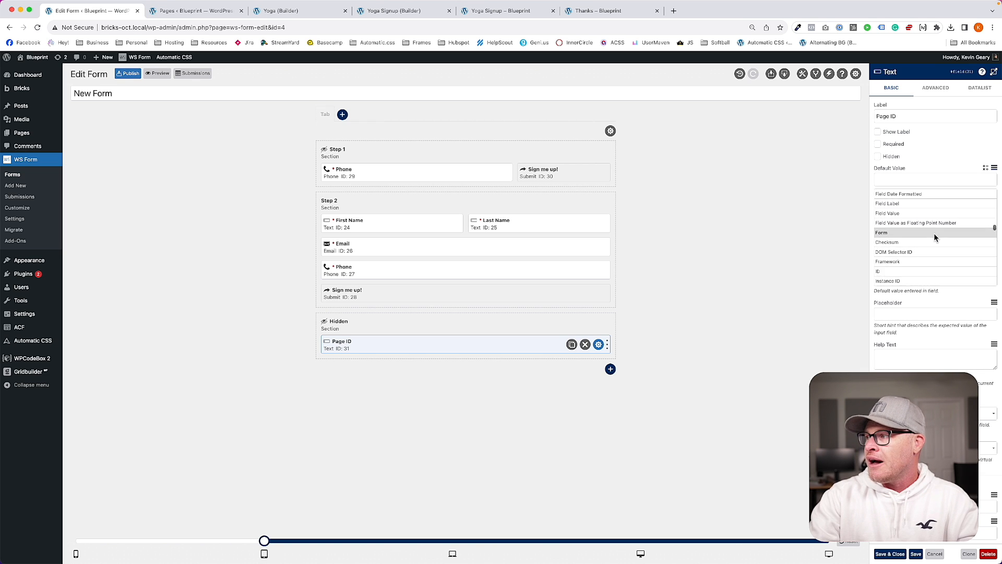
pyautogui.scroll(-12, 934, 238)
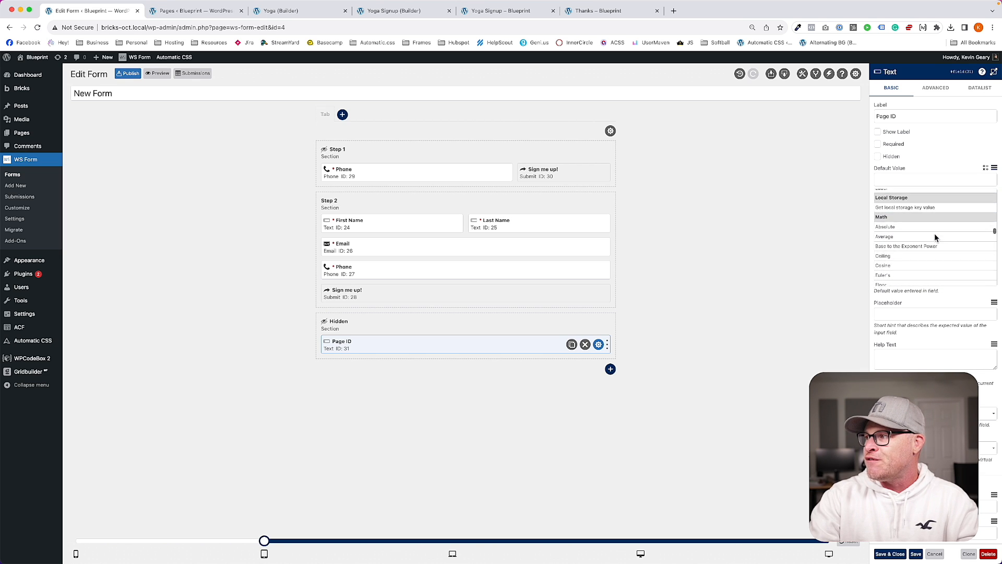
pyautogui.scroll(-10, 935, 238)
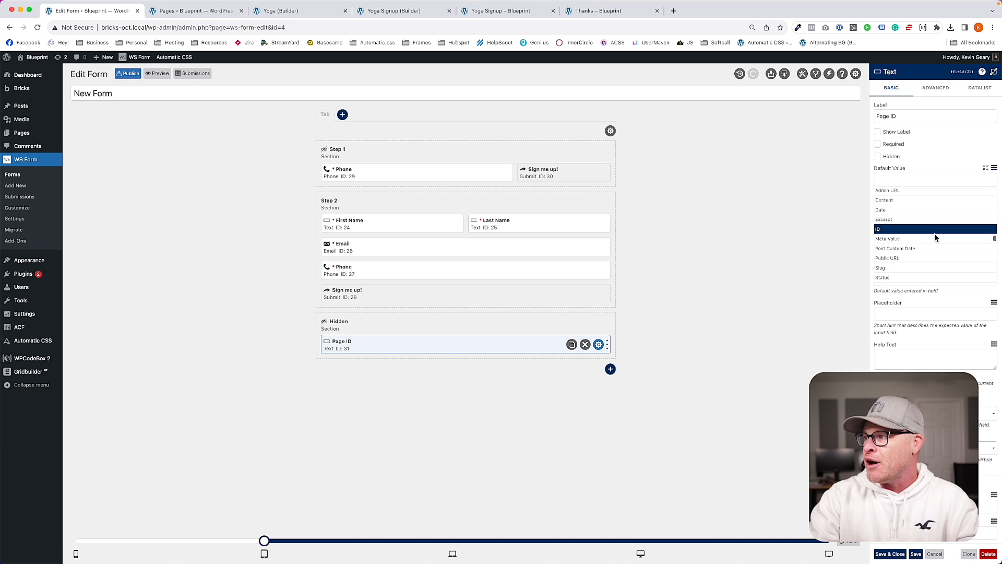
pyautogui.scroll(3, 934, 237)
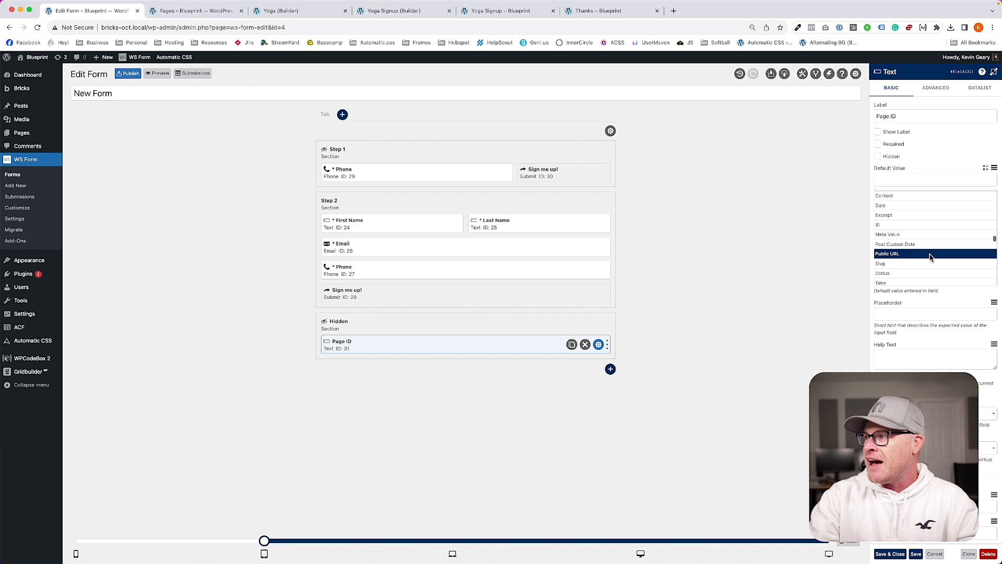
pyautogui.click(904, 230)
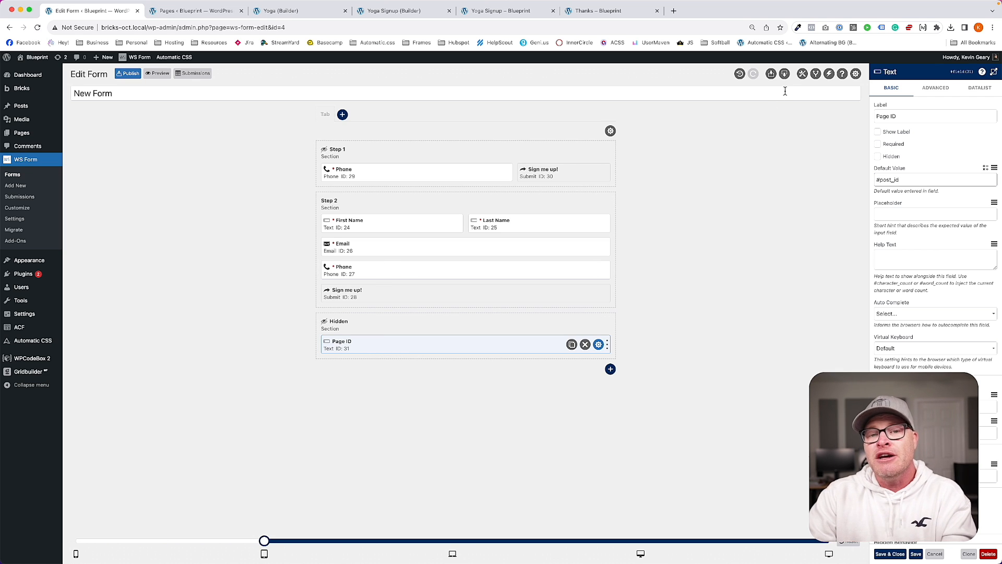
# Step: Add a new 'Step 1 Visibility' condition and check the site's pages list for the page ID
pyautogui.click(816, 74)
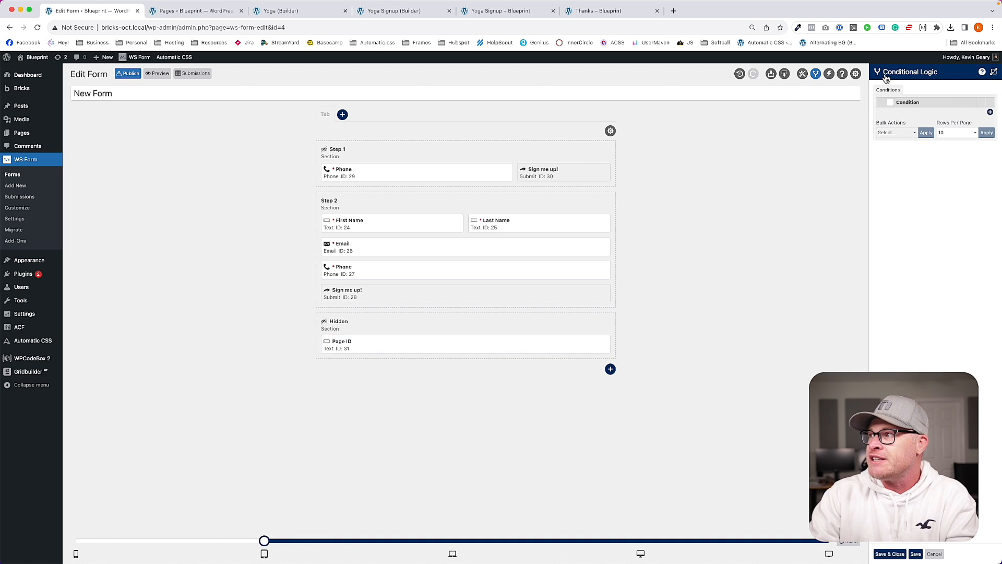
pyautogui.click(989, 111)
pyautogui.write('Step 1 Visibl')
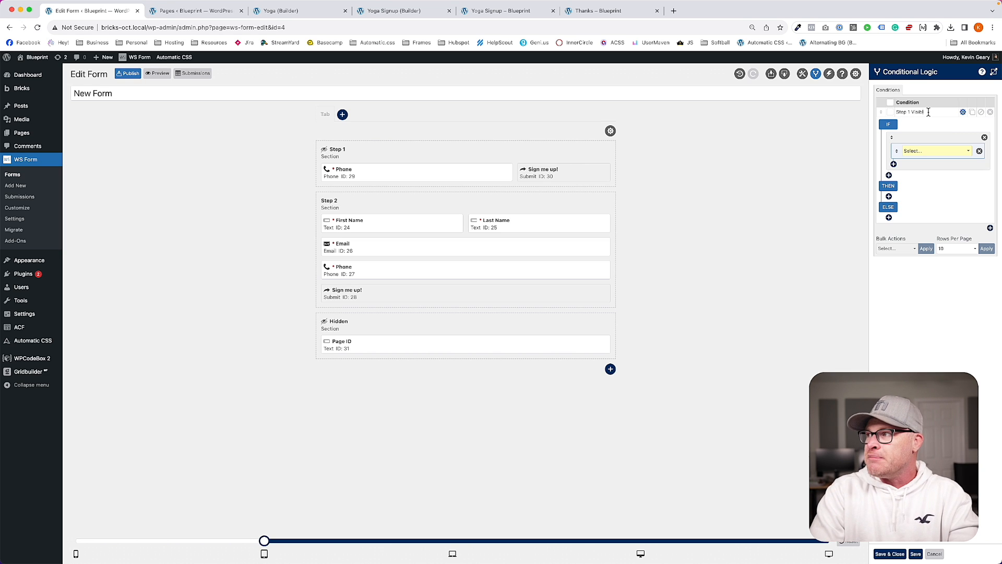
pyautogui.click(918, 151)
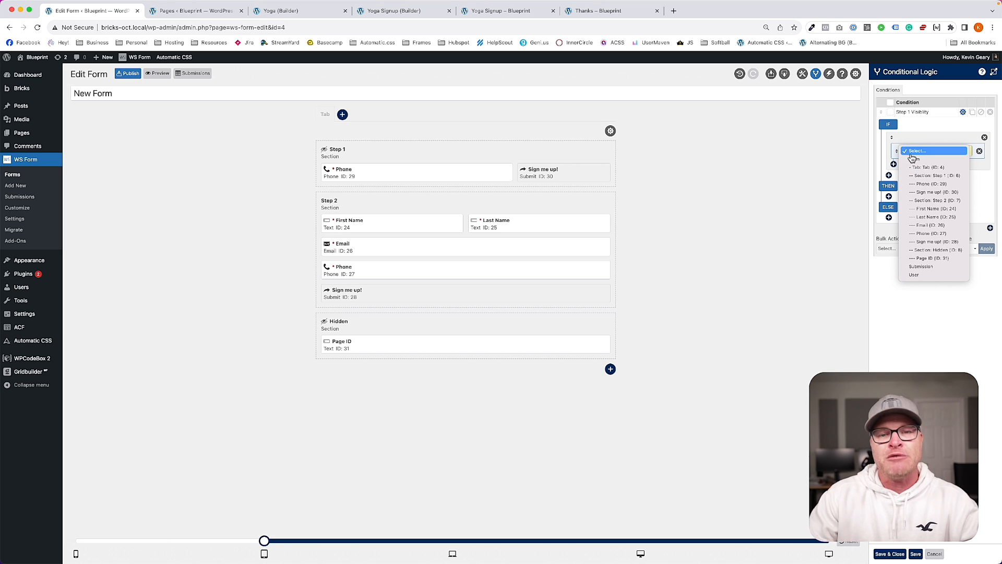
pyautogui.click(204, 11)
pyautogui.click(196, 10)
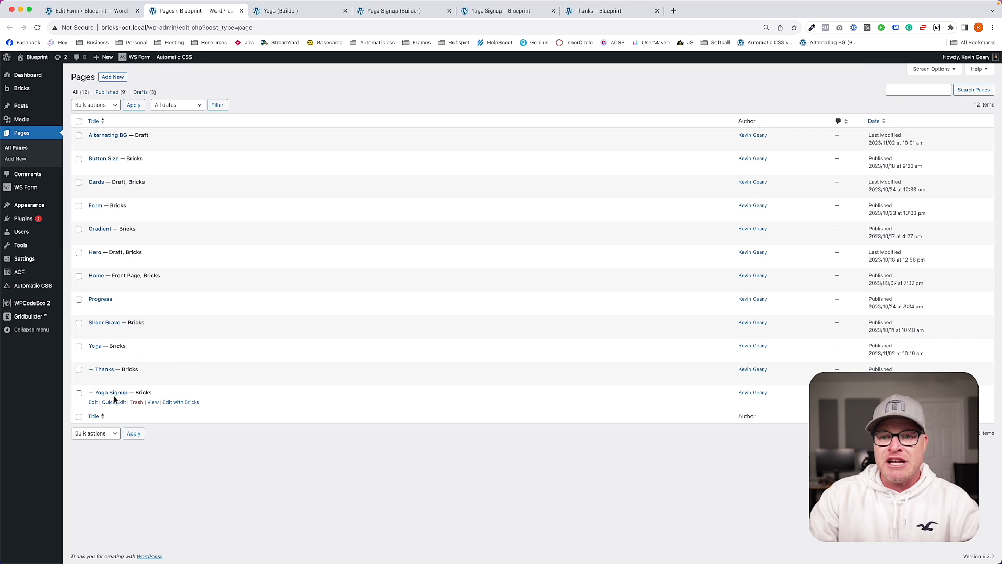
pyautogui.click(89, 11)
# Step: Make the condition test whether Page ID equals 397
pyautogui.click(933, 149)
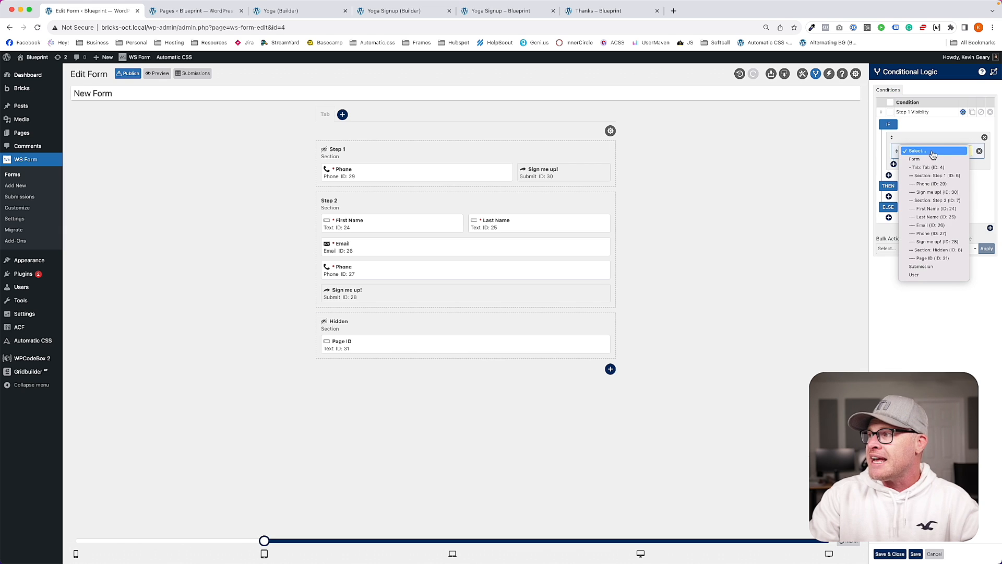
pyautogui.click(924, 259)
pyautogui.click(918, 164)
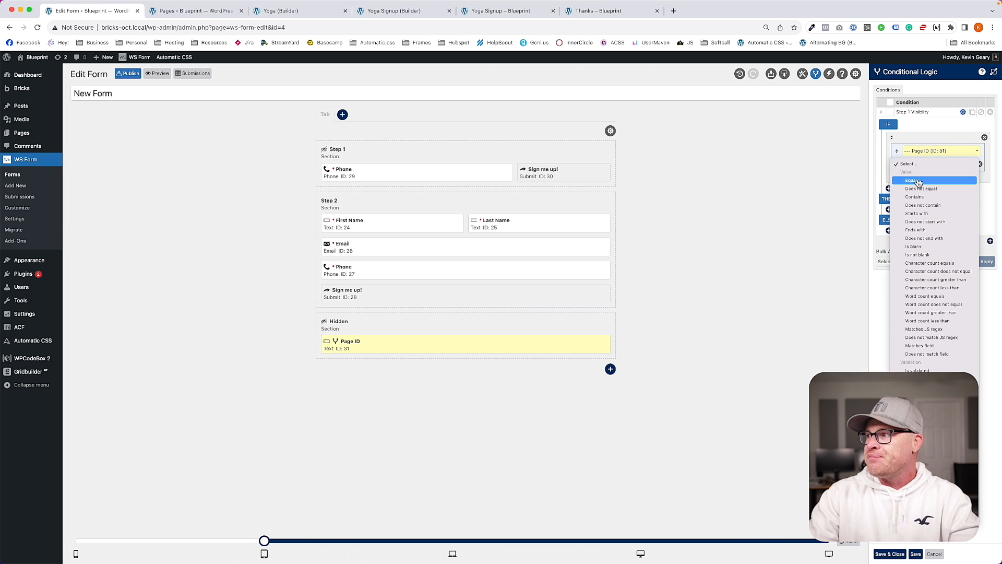
pyautogui.click(916, 180)
pyautogui.click(913, 178)
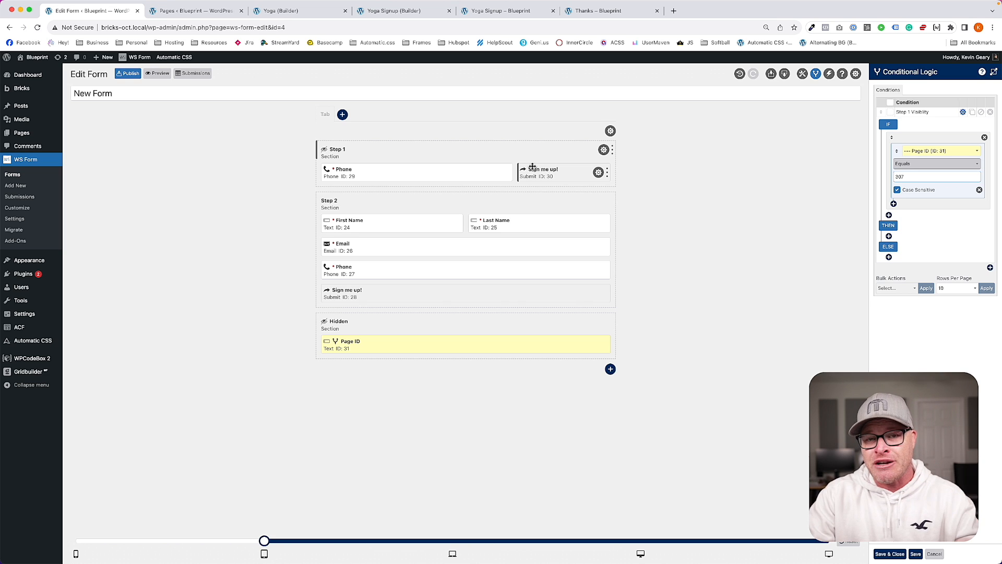
# Step: Add a THEN action setting Section: Step 1 visibility to Visible
pyautogui.click(889, 236)
pyautogui.click(922, 243)
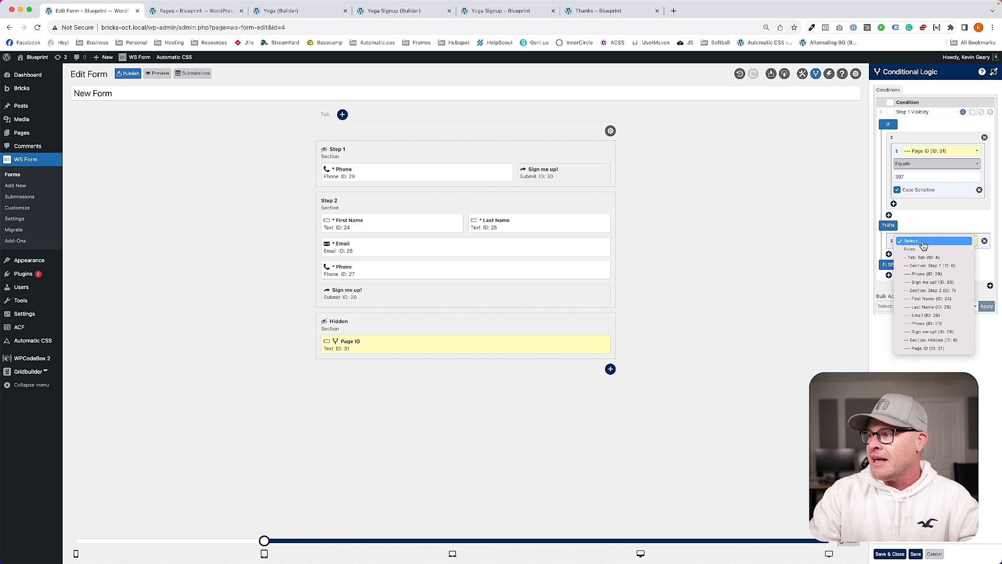
pyautogui.click(926, 267)
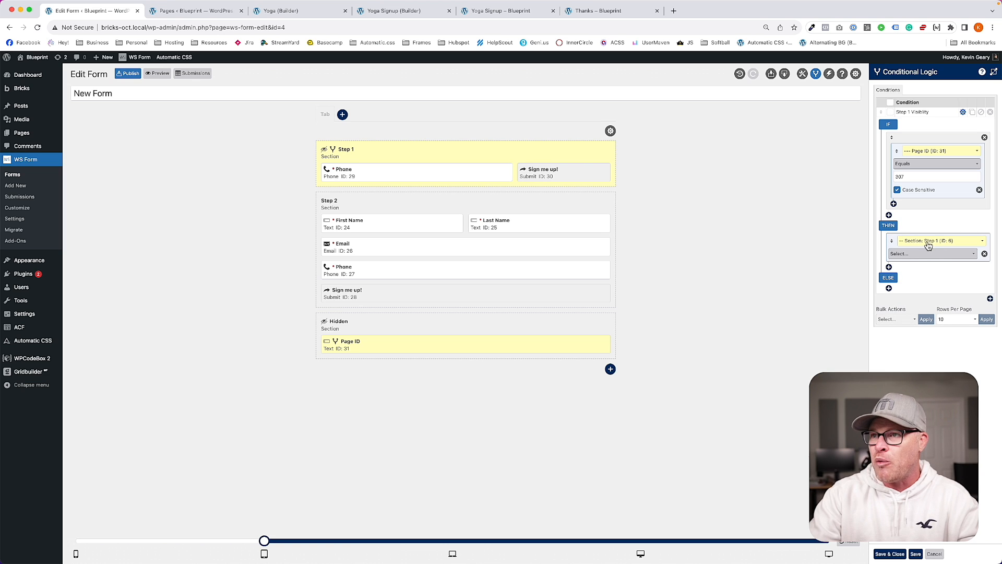
pyautogui.click(926, 258)
pyautogui.click(926, 263)
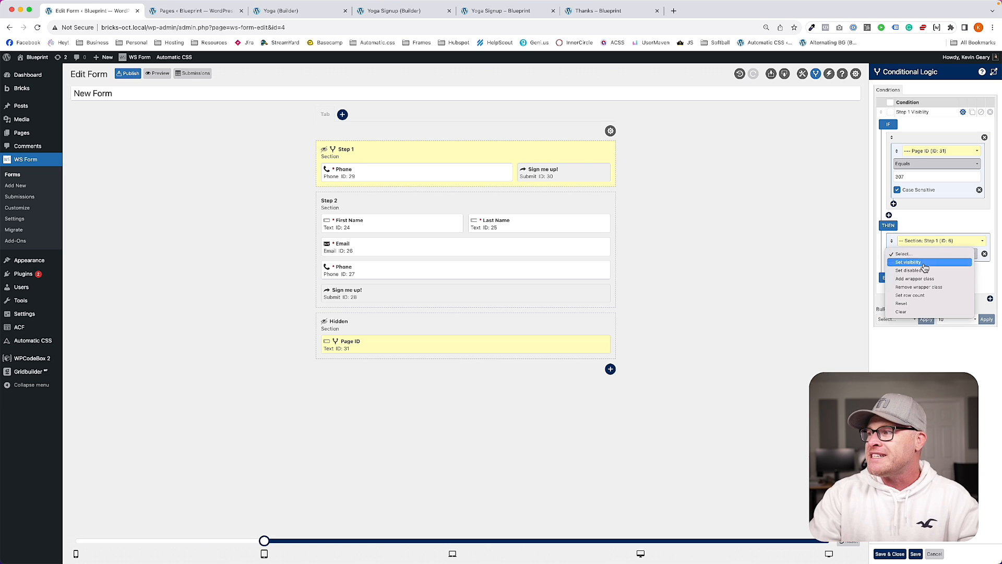
pyautogui.click(923, 268)
pyautogui.click(923, 268)
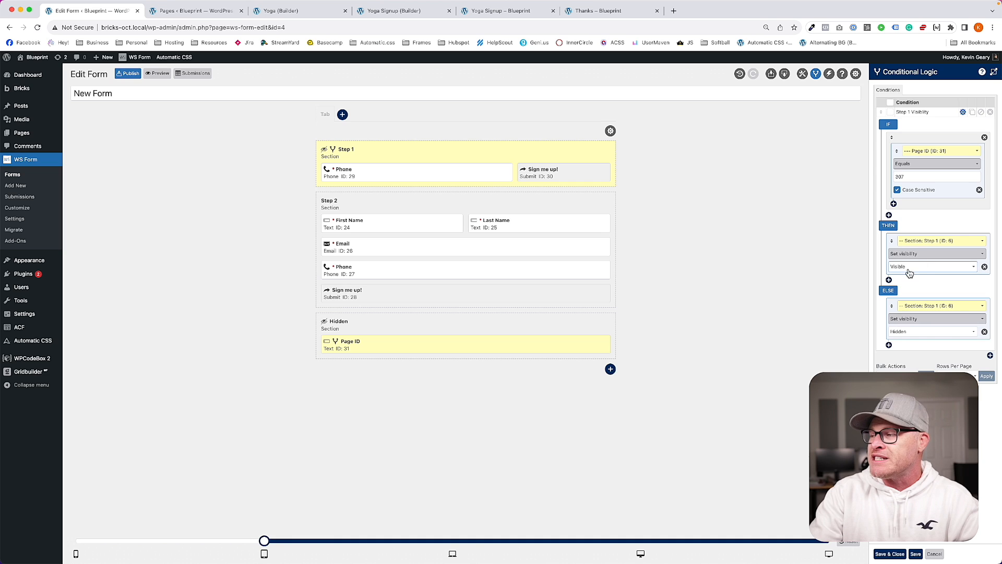
# Step: Add a second THEN action setting Section: Step 2 visibility to Hidden, then close Conditional Logic
pyautogui.click(889, 279)
pyautogui.click(929, 286)
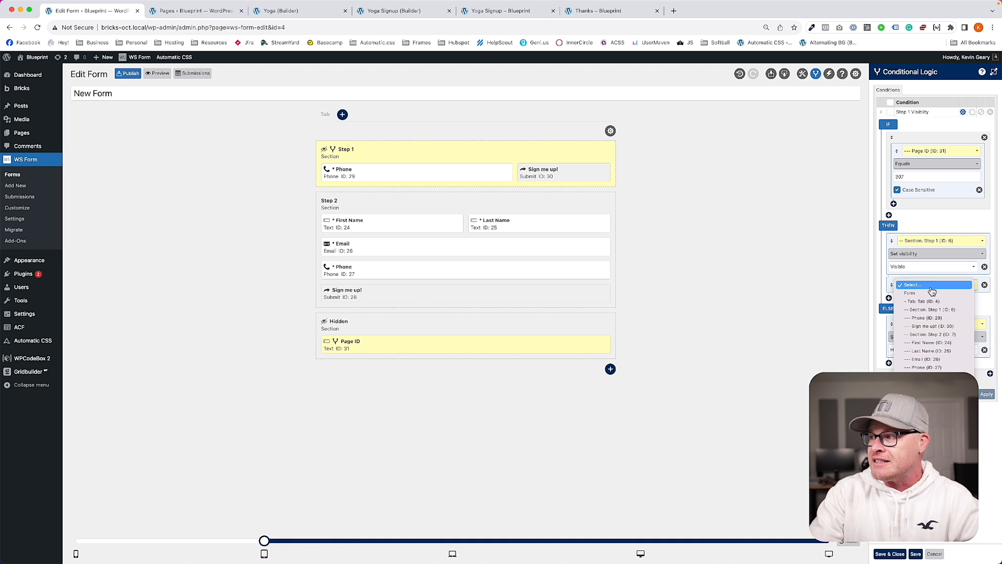
pyautogui.click(927, 336)
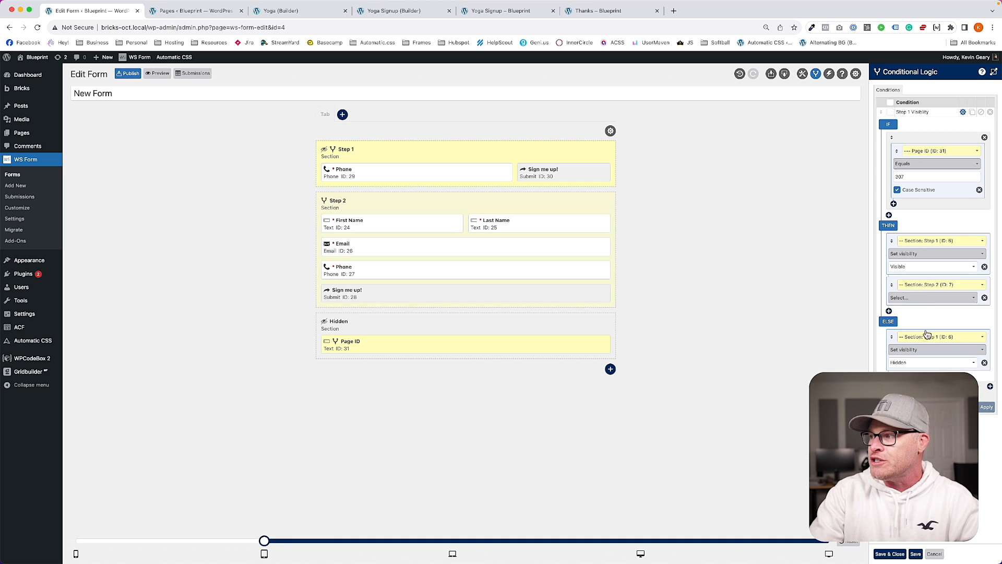
pyautogui.click(921, 301)
pyautogui.click(910, 306)
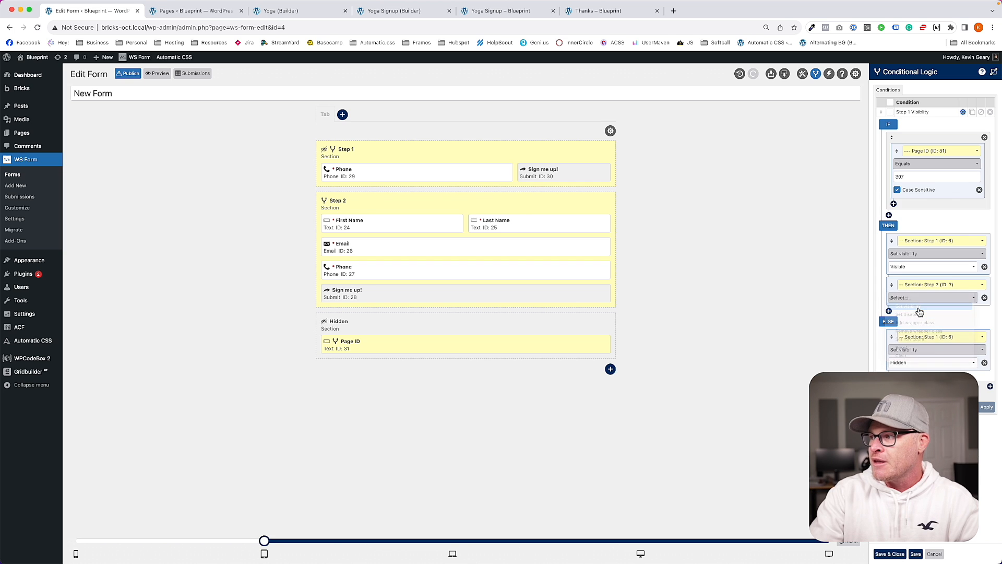
pyautogui.click(921, 310)
pyautogui.click(918, 320)
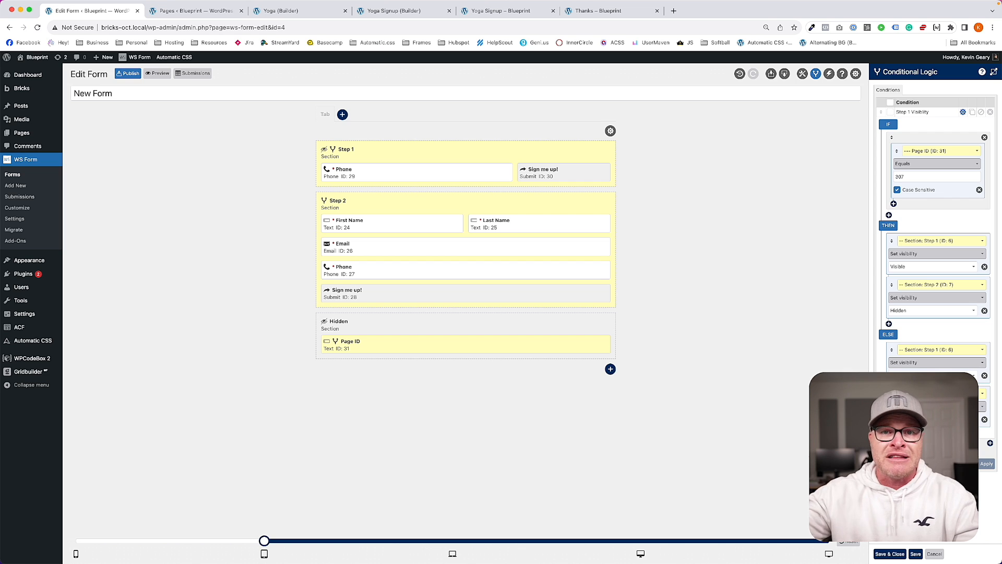
pyautogui.click(665, 281)
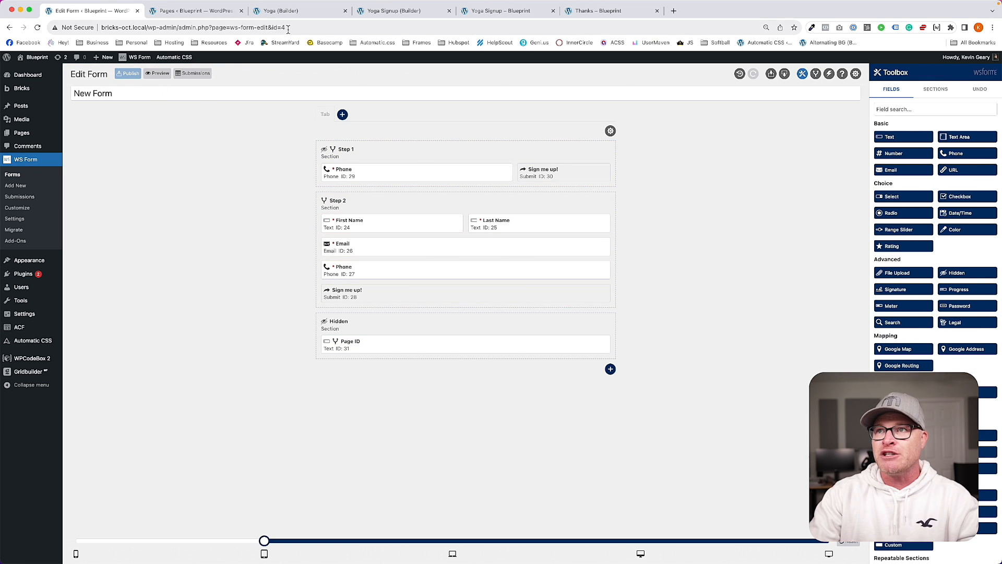
# Step: In the Yoga Signup preview tab, trim the address back to /yoga/ and load the landing page
pyautogui.click(373, 11)
pyautogui.click(492, 12)
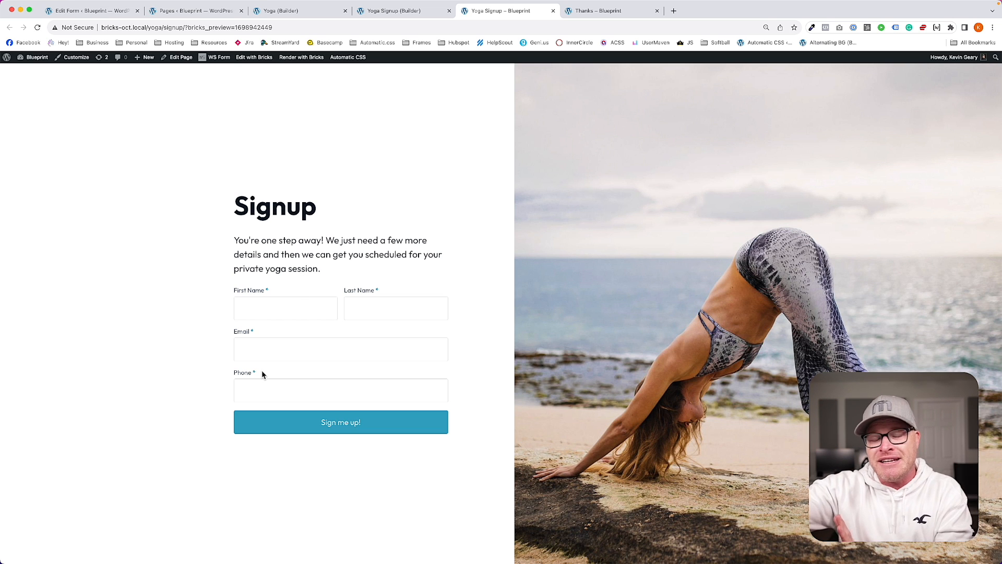
pyautogui.moveTo(376, 25)
pyautogui.moveTo(163, 28); pyautogui.dragTo(472, 49)
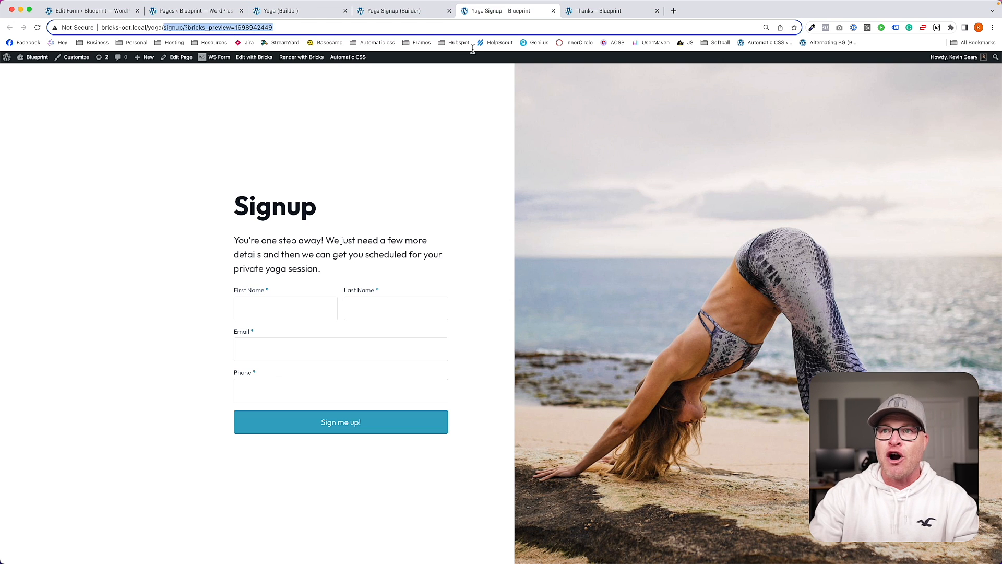
pyautogui.press('BackSpace')
pyautogui.press('Return')
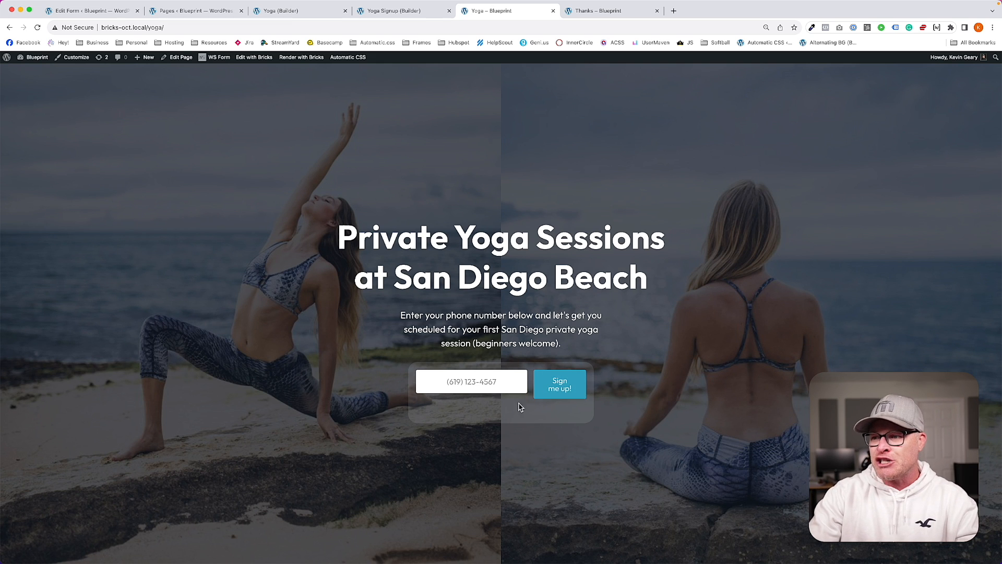
# Step: Select the Div wrapping the phone form and target its inline-form-wrapper class
pyautogui.click(284, 21)
pyautogui.click(277, 172)
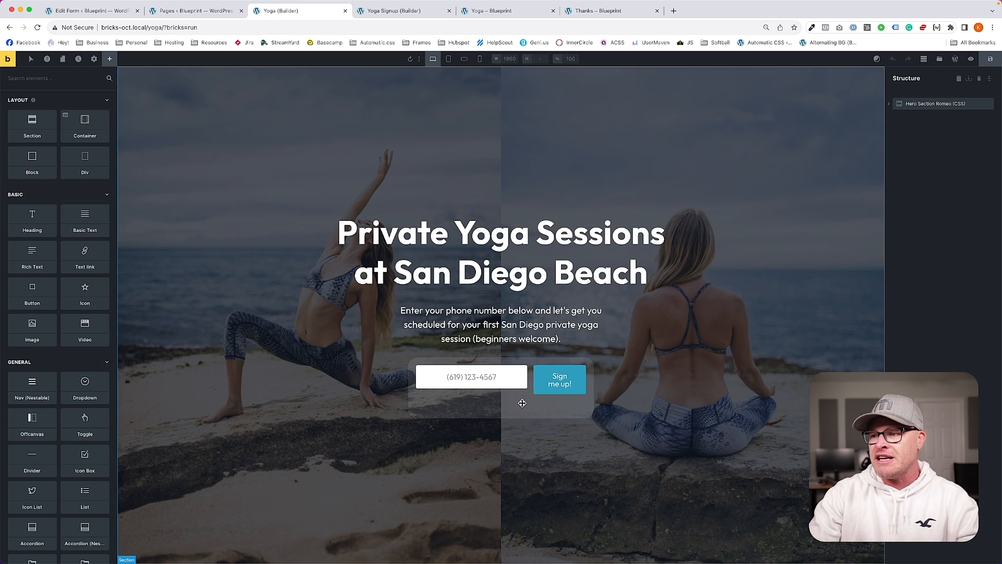
pyautogui.click(522, 403)
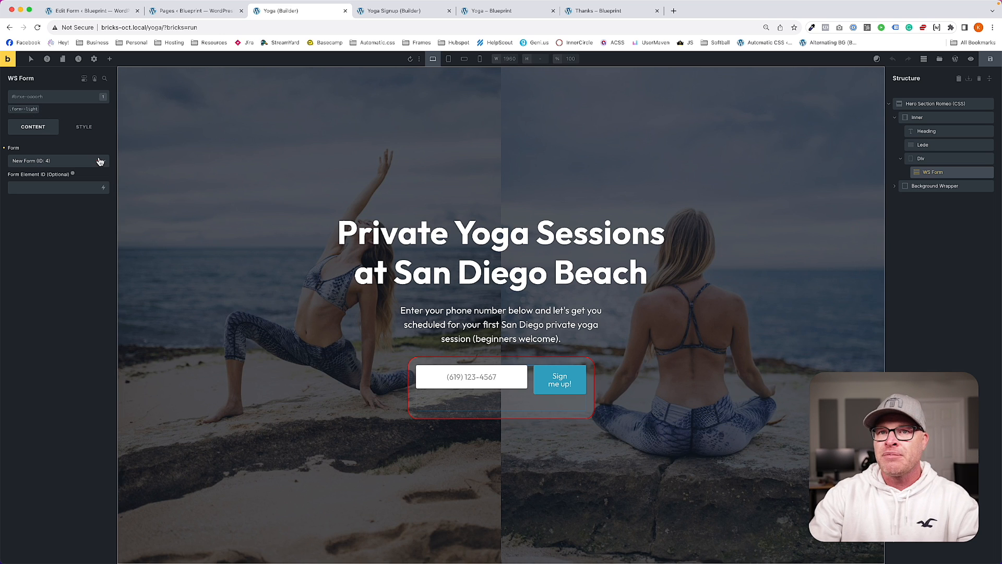
pyautogui.click(84, 127)
pyautogui.click(52, 151)
pyautogui.click(935, 158)
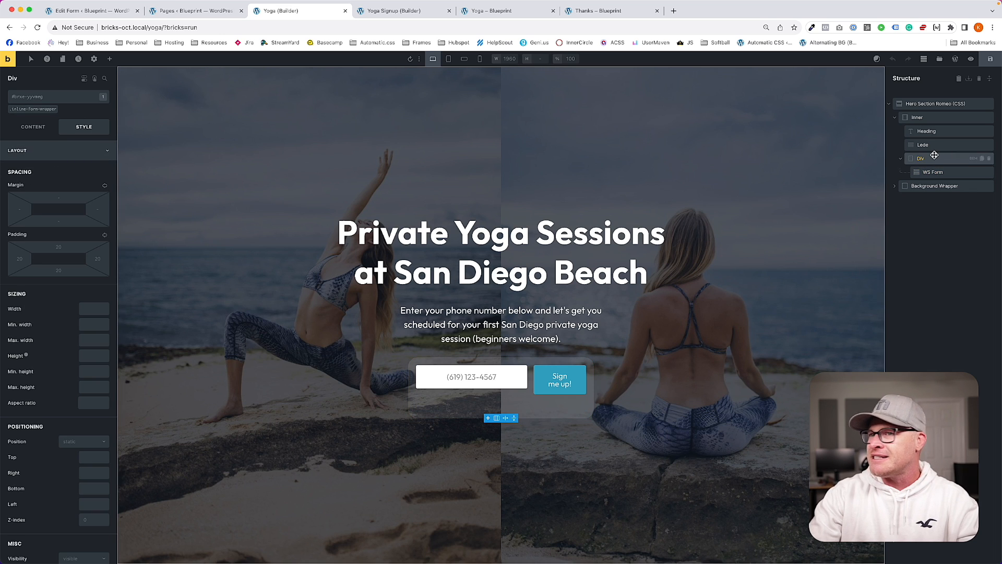
pyautogui.click(33, 108)
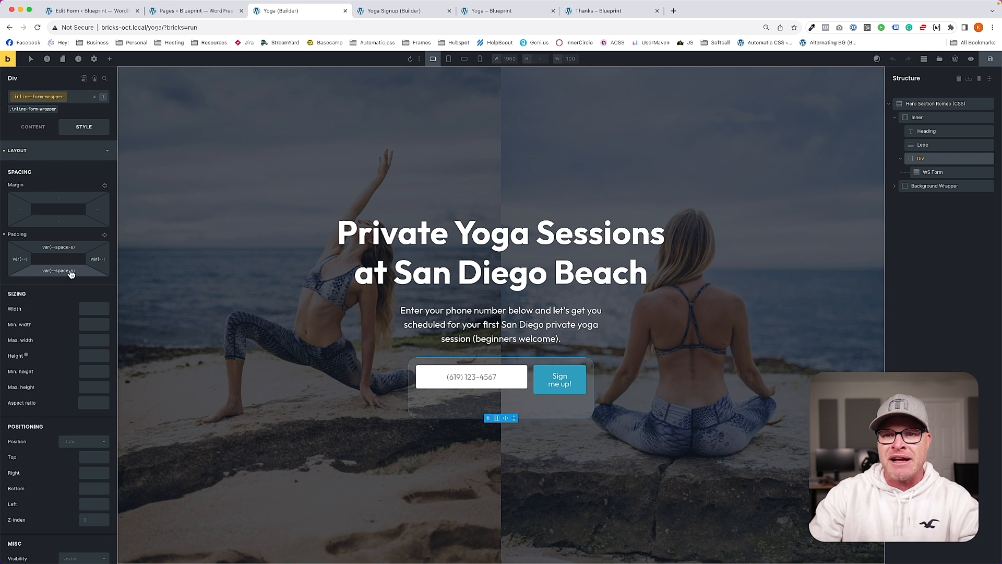
# Step: Set the inline-form-wrapper width to 60ch
pyautogui.click(95, 308)
pyautogui.write('40ch')
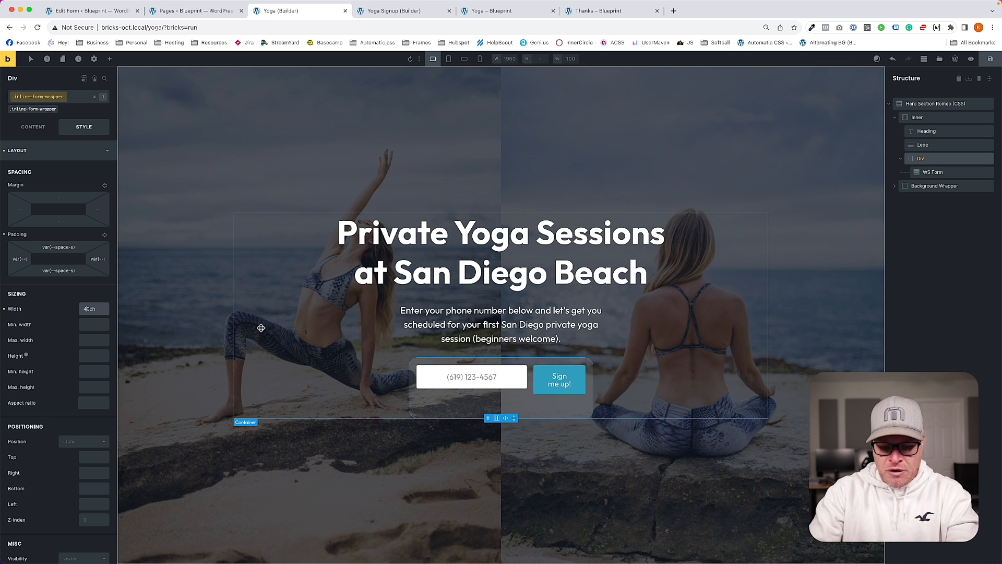
pyautogui.press('BackSpace')
pyautogui.write('5')
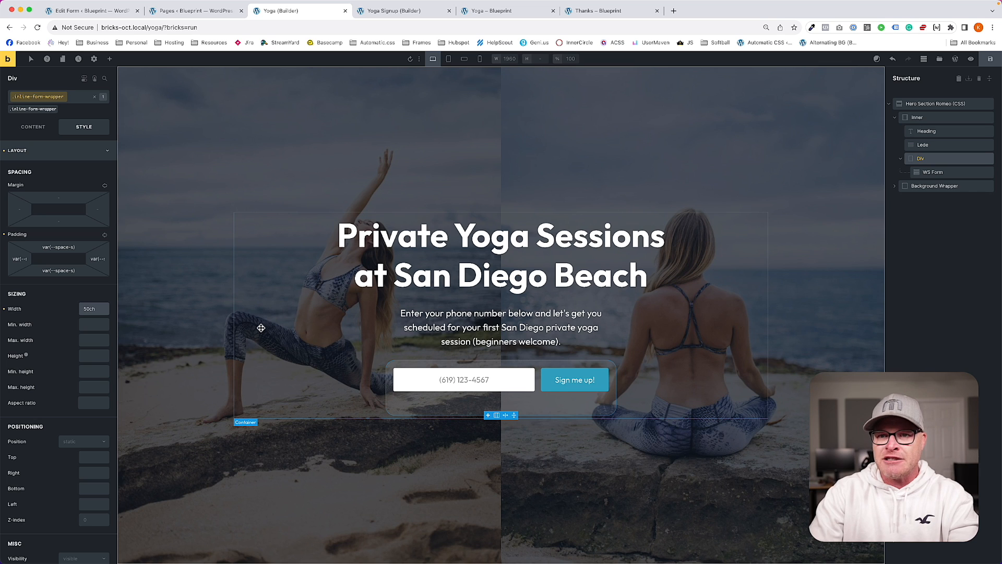
pyautogui.press('BackSpace')
pyautogui.write('6')
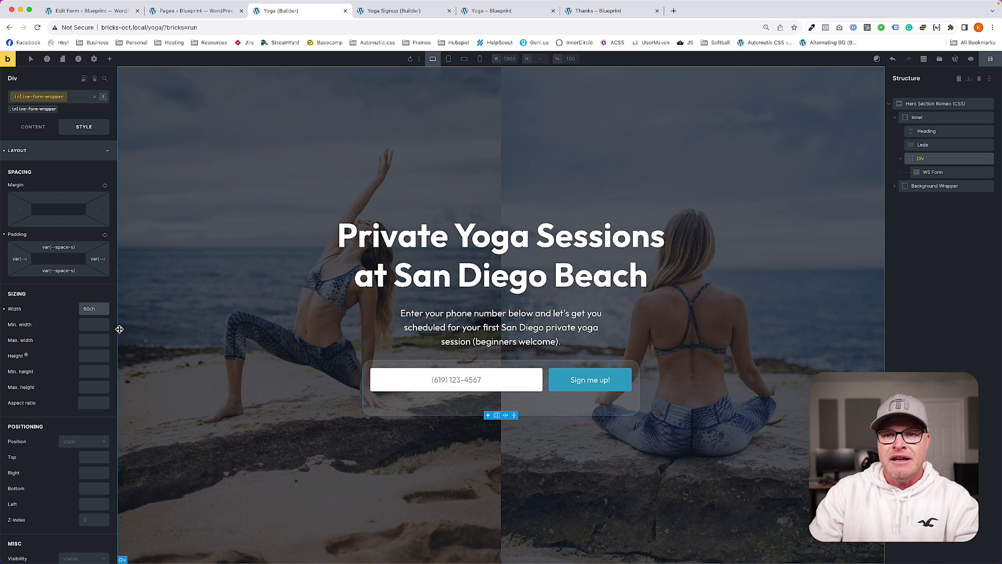
# Step: Apply the form--inline class to the WS Form element inside the wrapper
pyautogui.click(71, 99)
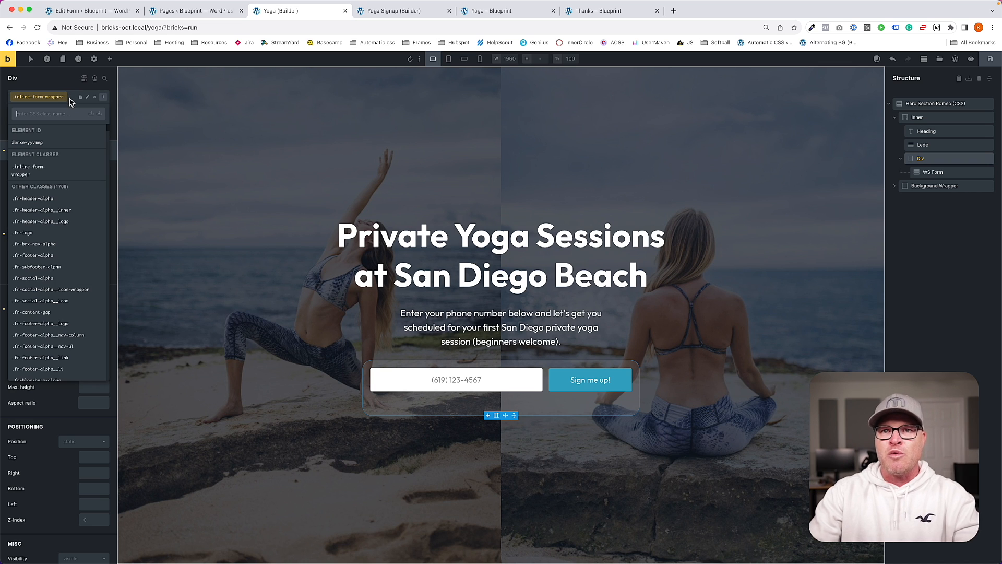
pyautogui.click(545, 378)
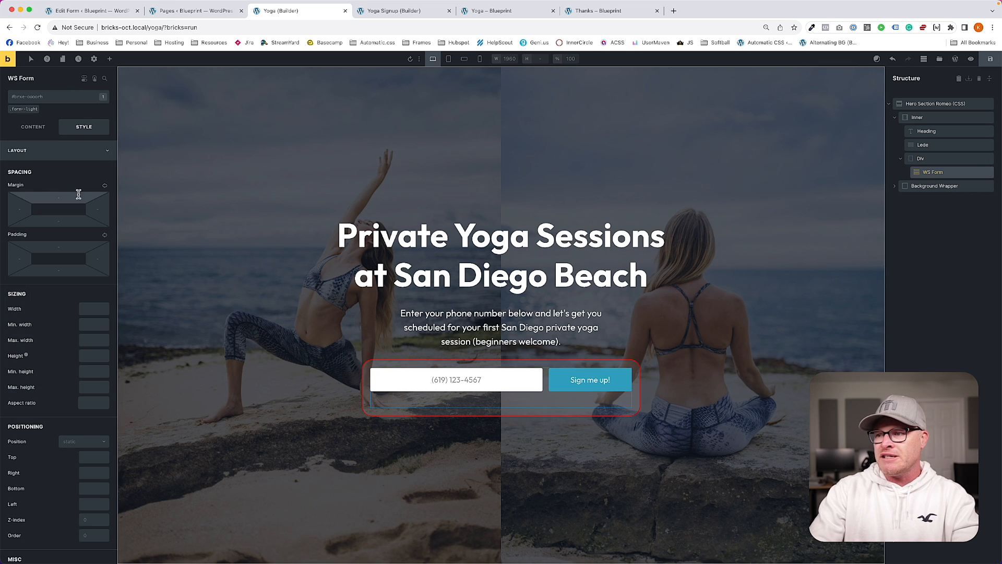
pyautogui.click(36, 99)
pyautogui.write('line-form')
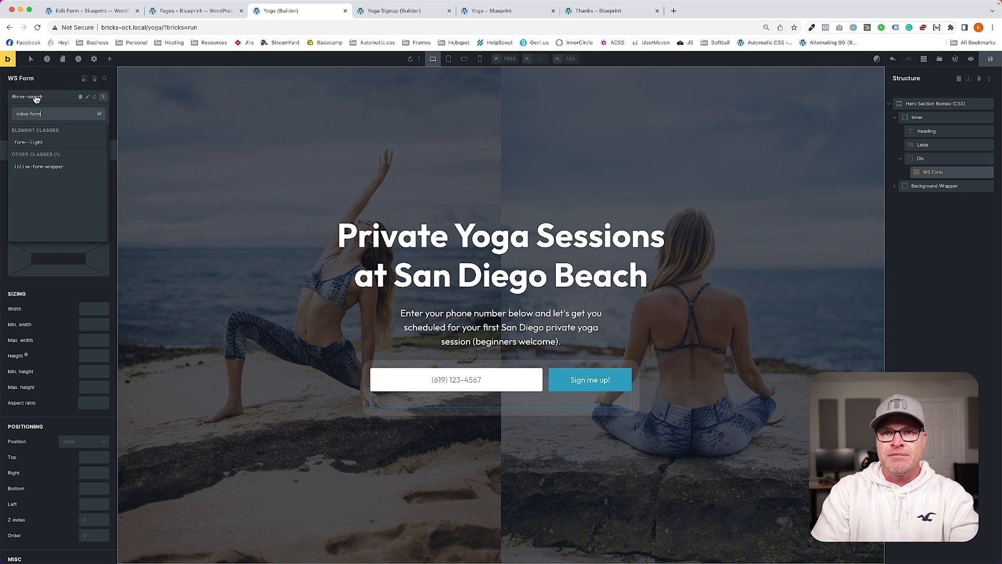
pyautogui.press('BackSpace')
pyautogui.press('BackSpace')
pyautogui.press('BackSpace')
pyautogui.press('BackSpace')
pyautogui.press('BackSpace')
pyautogui.press('BackSpace')
pyautogui.press('BackSpace')
pyautogui.press('BackSpace')
pyautogui.press('BackSpace')
pyautogui.write('form--in')
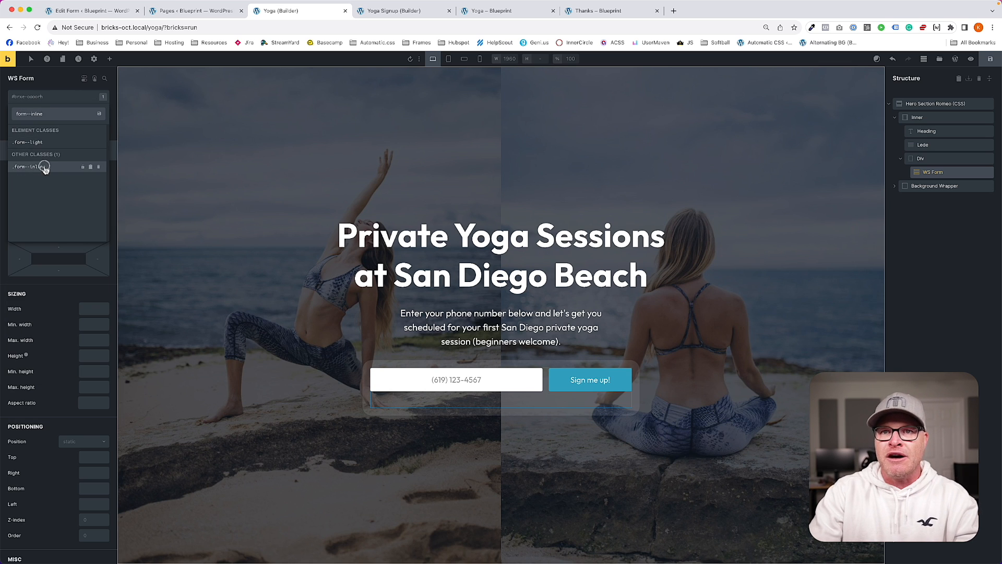
pyautogui.click(46, 167)
# Step: Save the Bricks page and reload the live yoga landing page
pyautogui.click(990, 59)
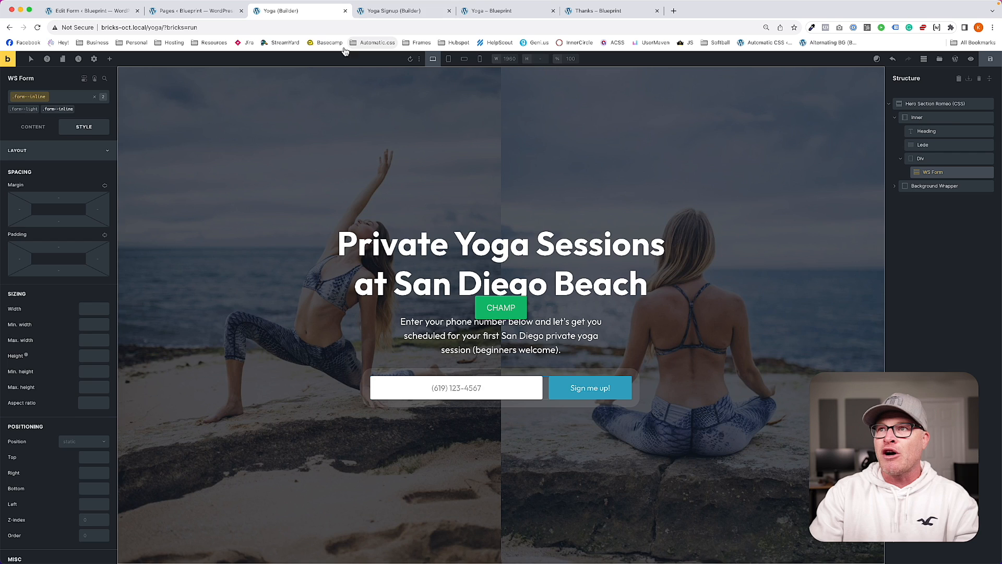
pyautogui.click(414, 16)
pyautogui.click(490, 16)
pyautogui.press('super+r')
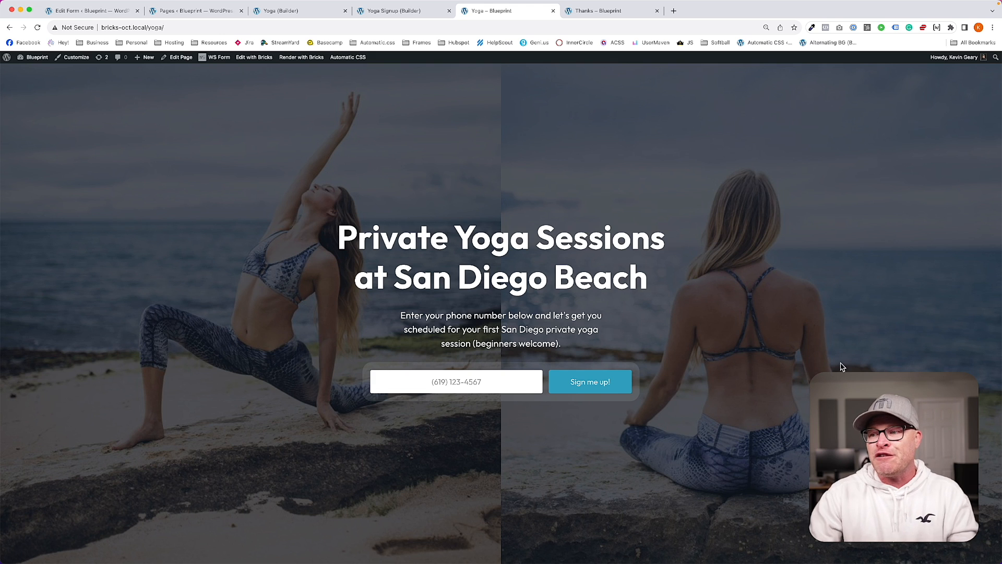
# Step: Submit the inline form empty, then with a test phone number, and return to Edit Form
pyautogui.click(586, 385)
pyautogui.click(429, 168)
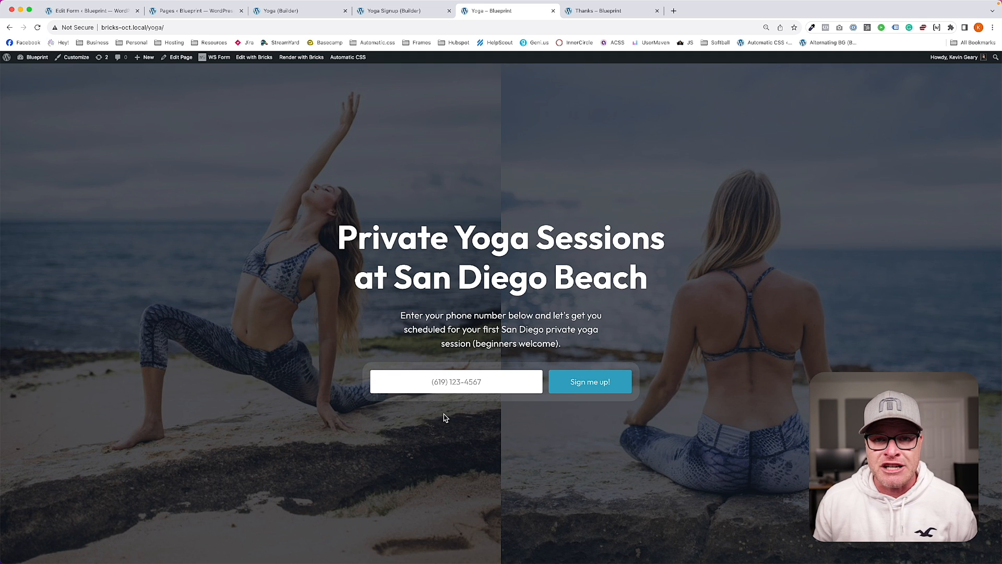
pyautogui.click(444, 382)
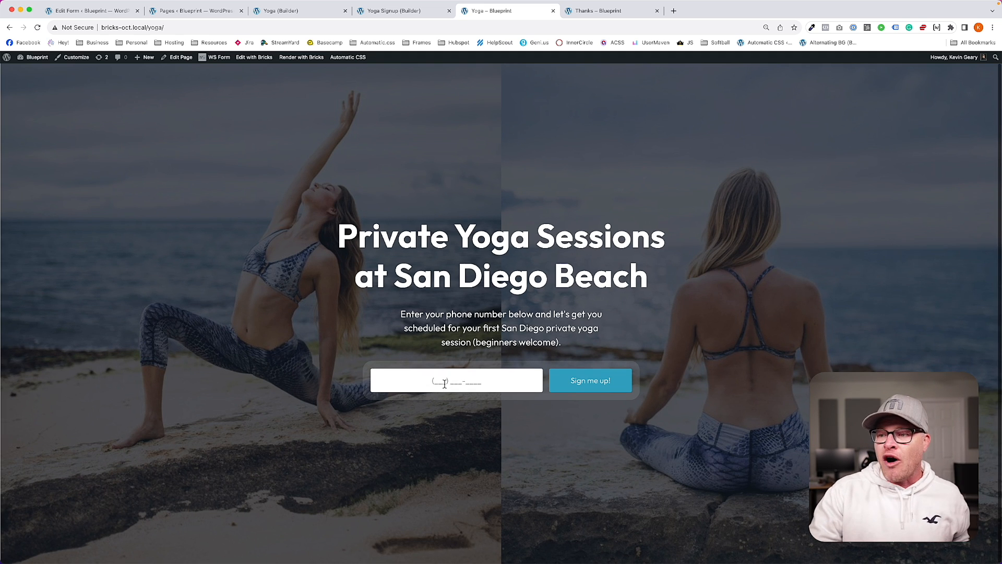
pyautogui.scroll(1, 444, 384)
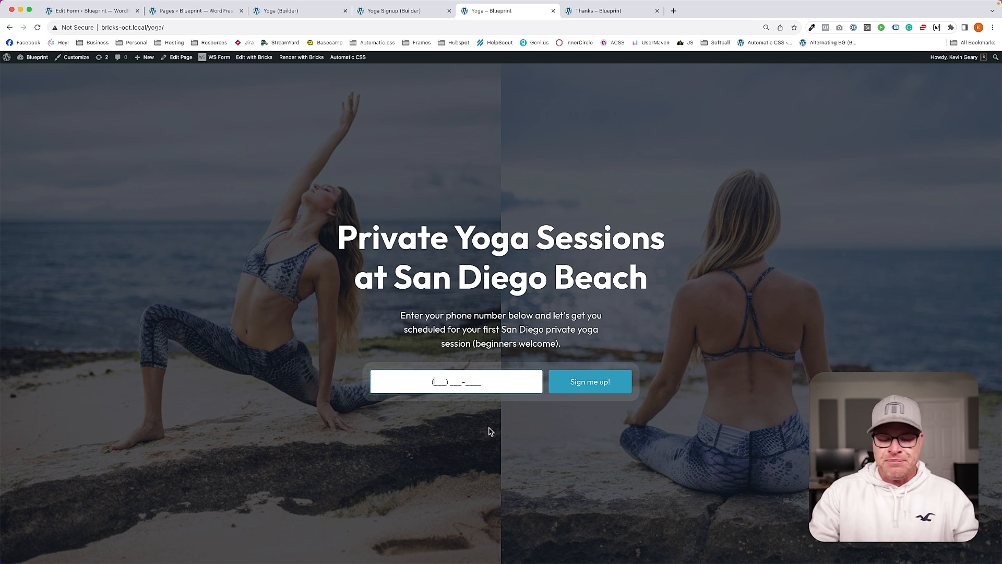
pyautogui.write('619) 123-4567')
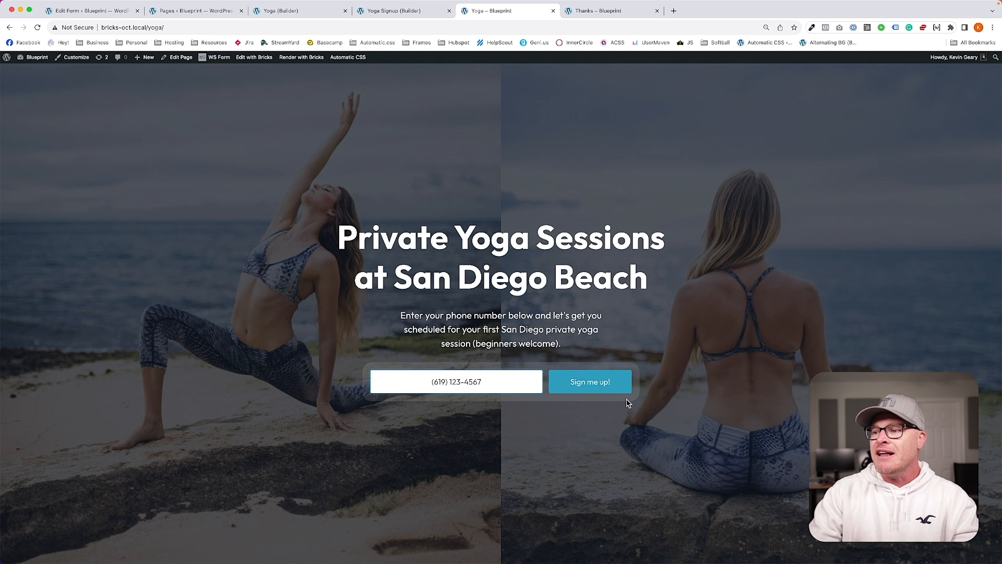
pyautogui.click(602, 381)
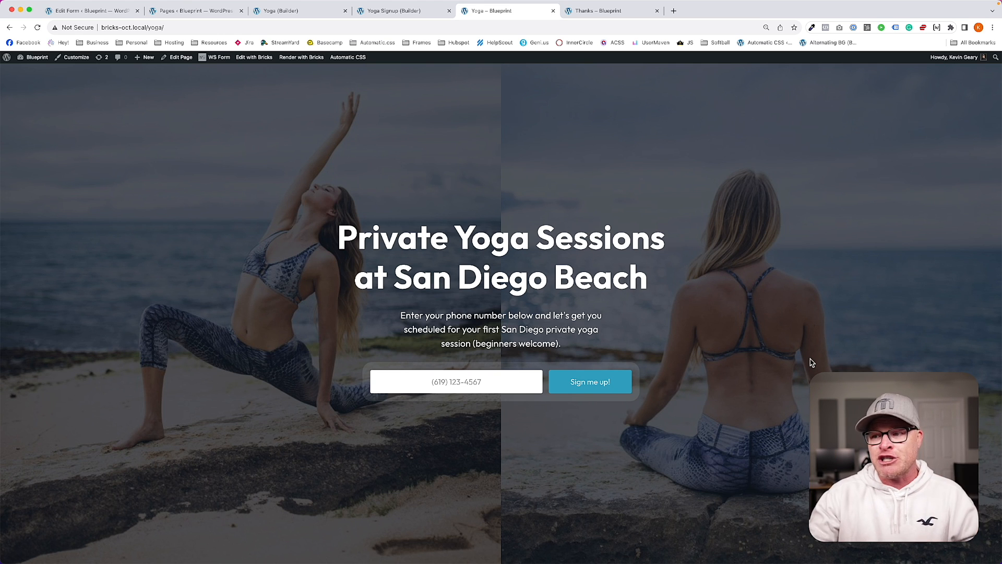
pyautogui.click(119, 11)
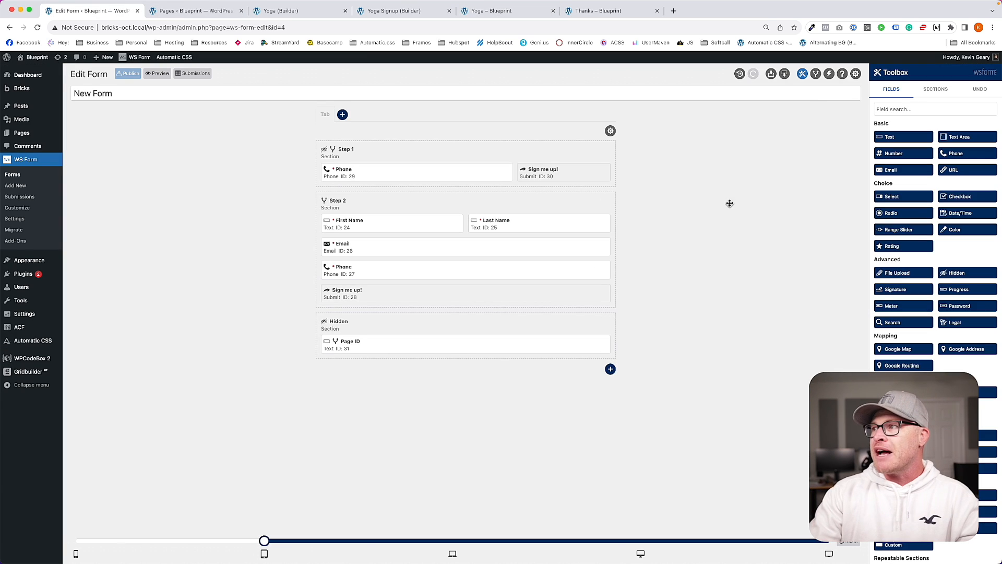
# Step: Create a 'Proceed to Step 2' Redirect action to /yoga/signup with query parameter phone = #field(29)
pyautogui.click(828, 74)
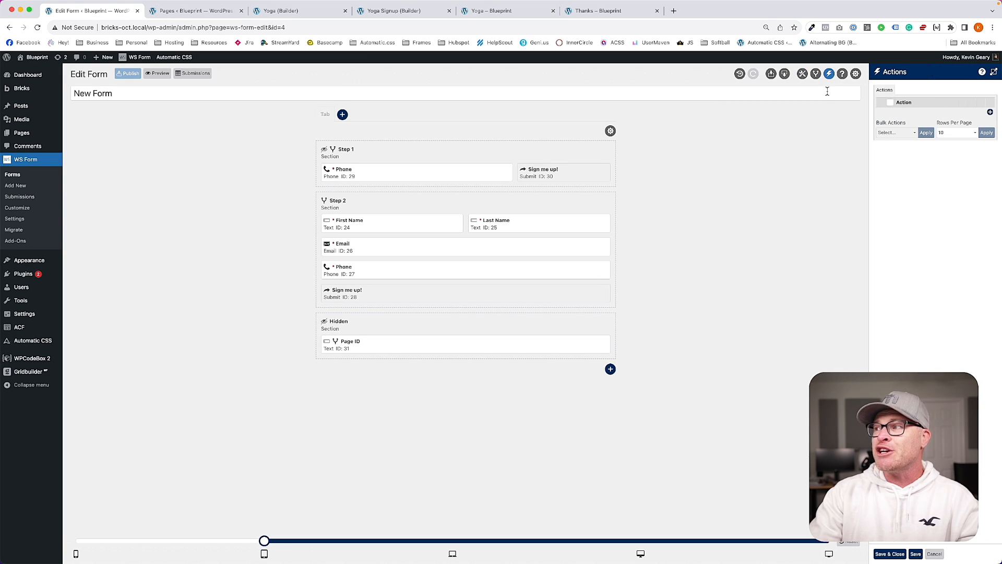
pyautogui.click(990, 112)
pyautogui.doubleClick(931, 112)
pyautogui.tripleClick(931, 111)
pyautogui.write('Step 2')
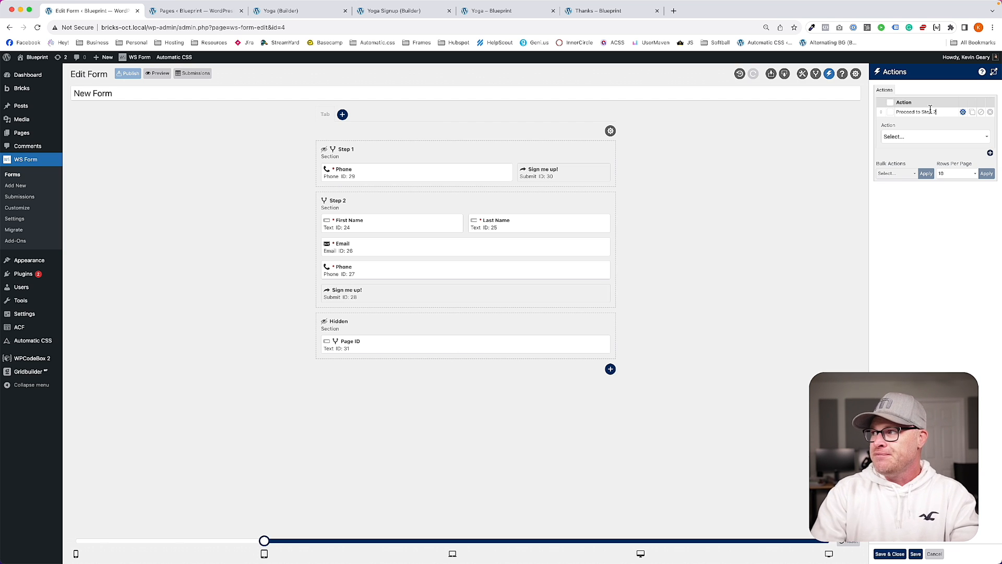
pyautogui.click(934, 140)
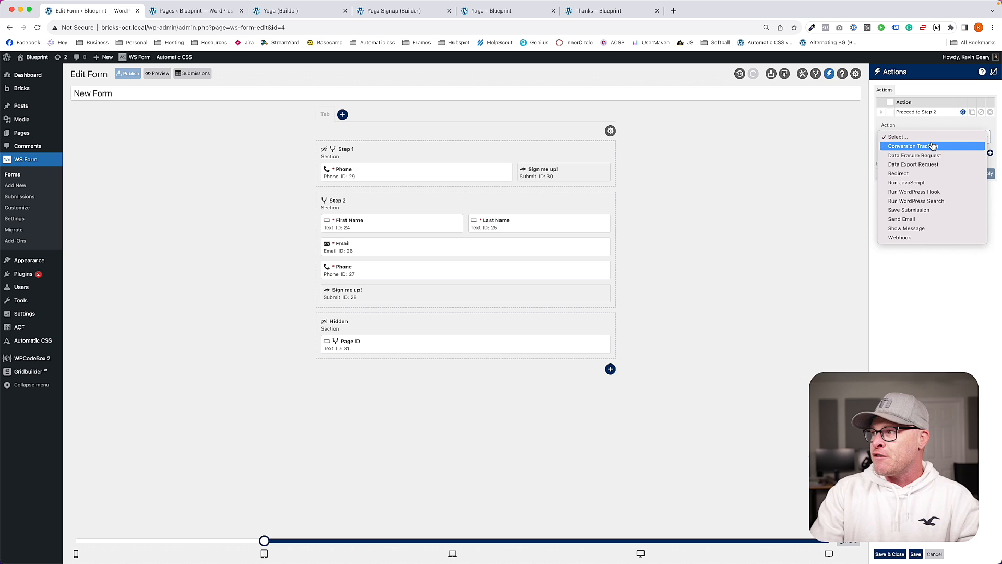
pyautogui.click(922, 174)
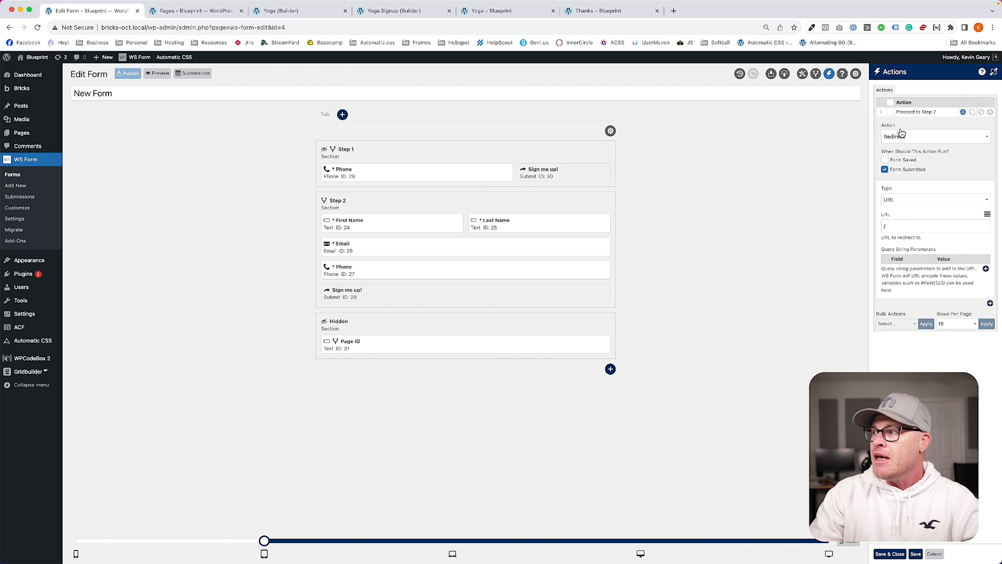
pyautogui.click(902, 228)
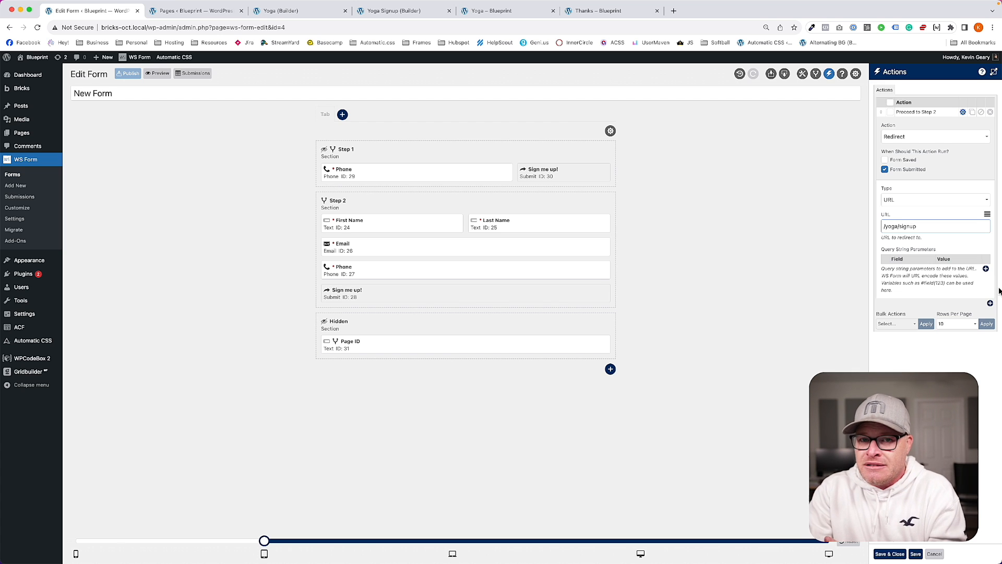
pyautogui.click(986, 268)
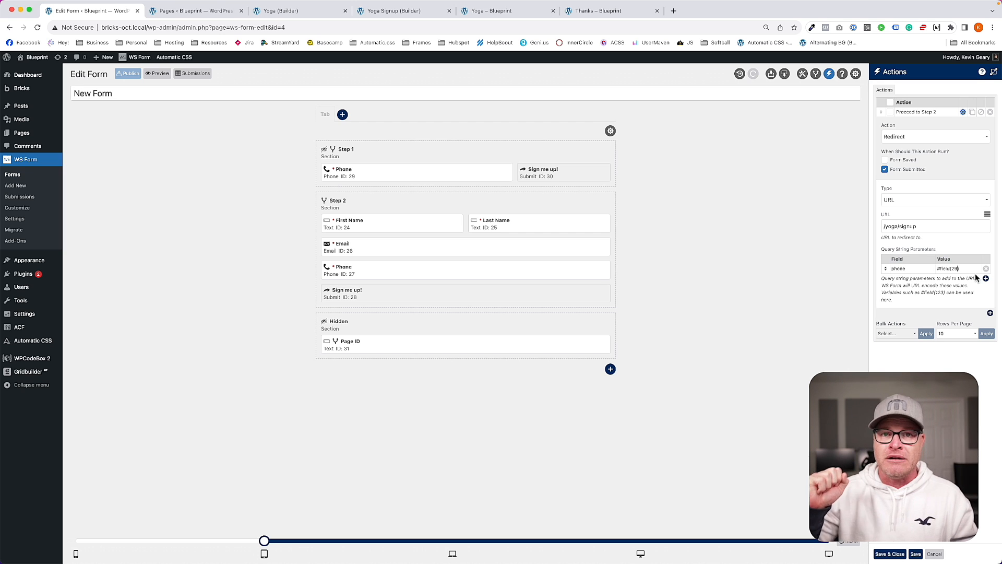
pyautogui.click(891, 554)
# Step: Save the form, then reopen the Proceed to Step 2 action to verify the phone parameter
pyautogui.press('super+s')
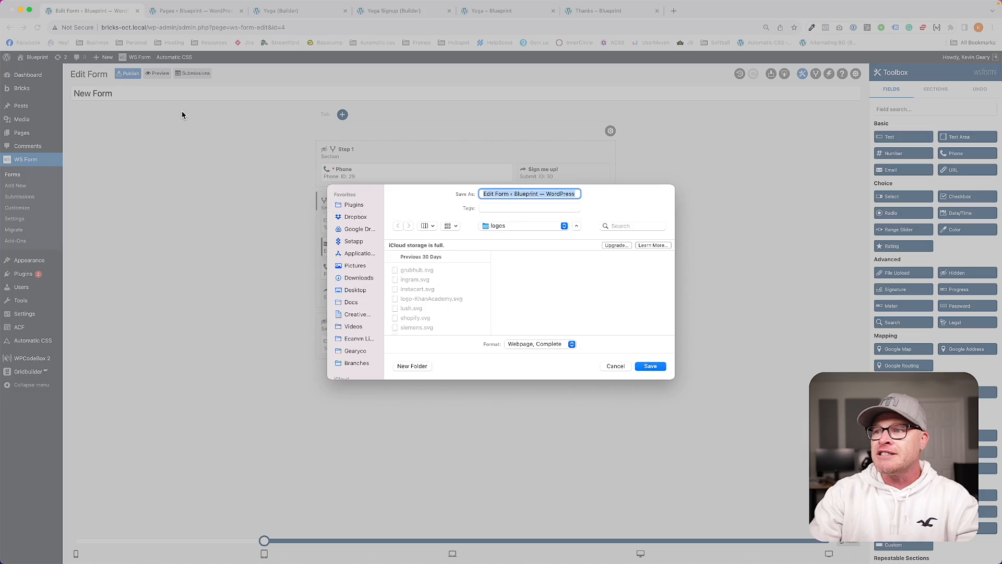
pyautogui.press('Escape')
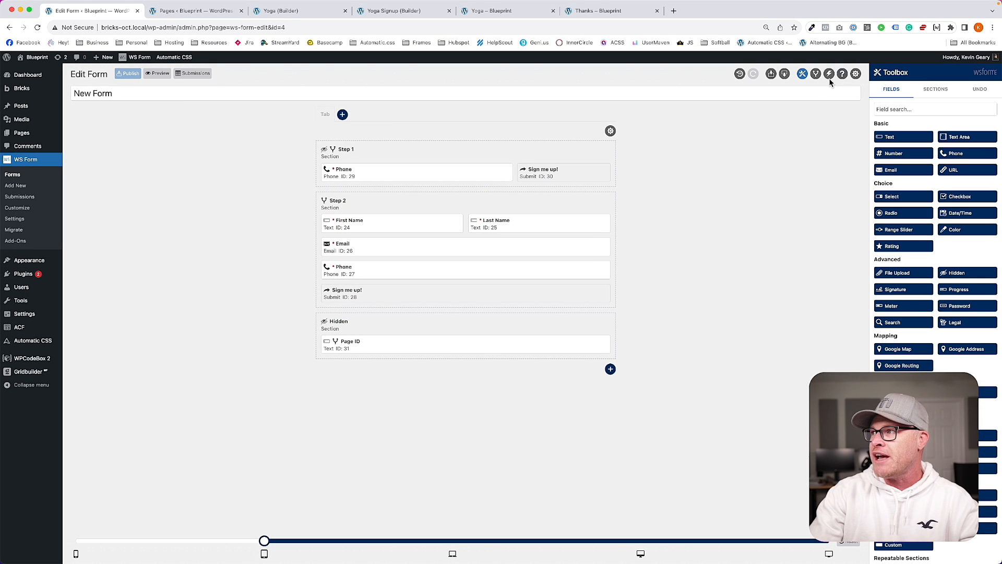
pyautogui.click(828, 74)
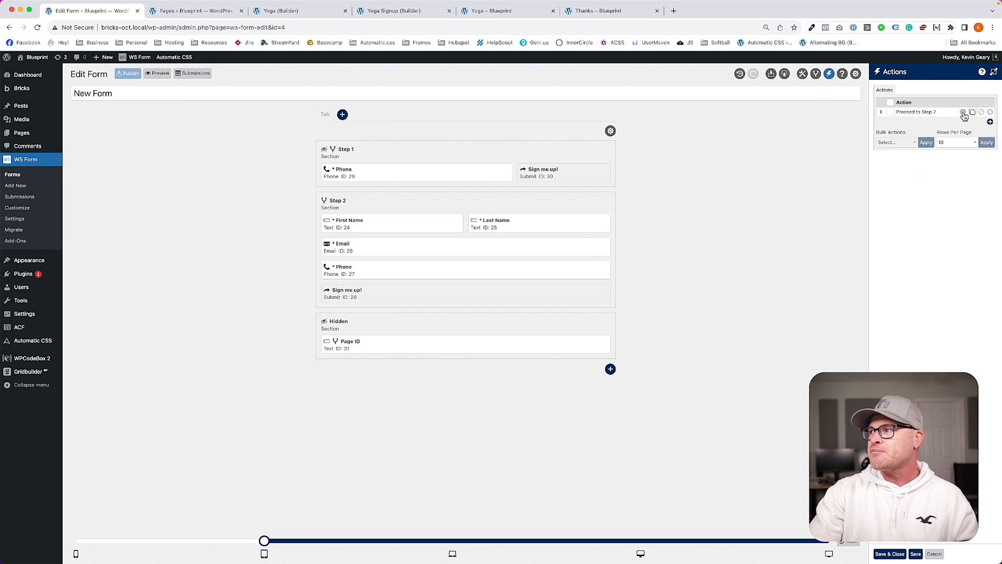
pyautogui.click(964, 113)
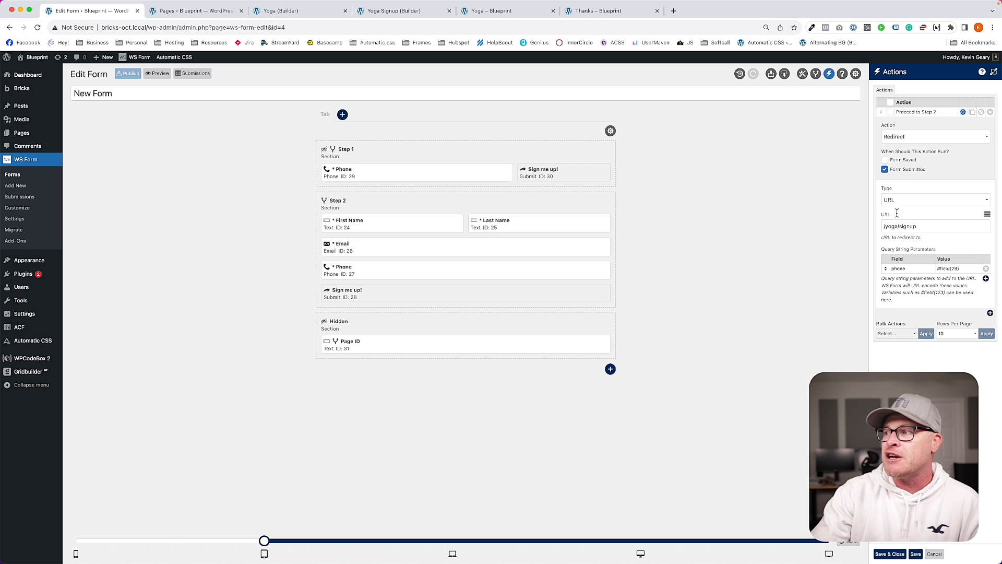
pyautogui.click(895, 269)
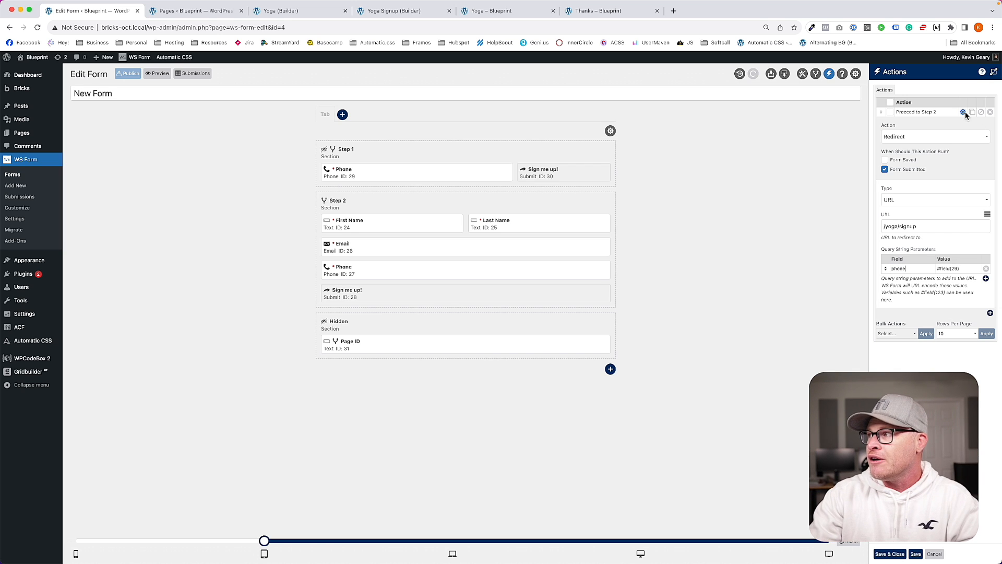
pyautogui.click(963, 112)
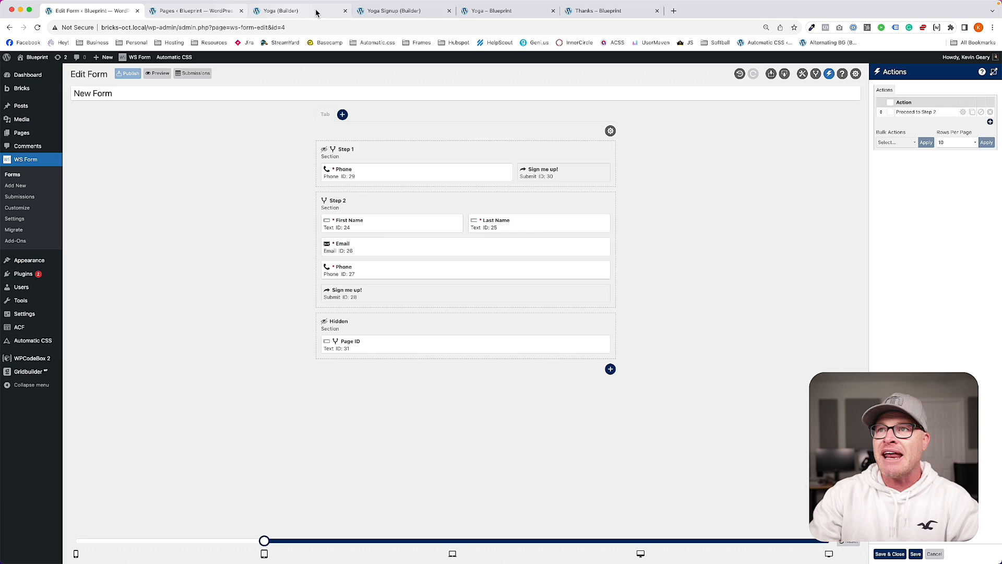
# Step: Submit a test phone number on the yoga page, then check the signup URL's phone parameter and empty Phone field
pyautogui.click(479, 12)
pyautogui.click(428, 373)
pyautogui.write('619) 123-4567')
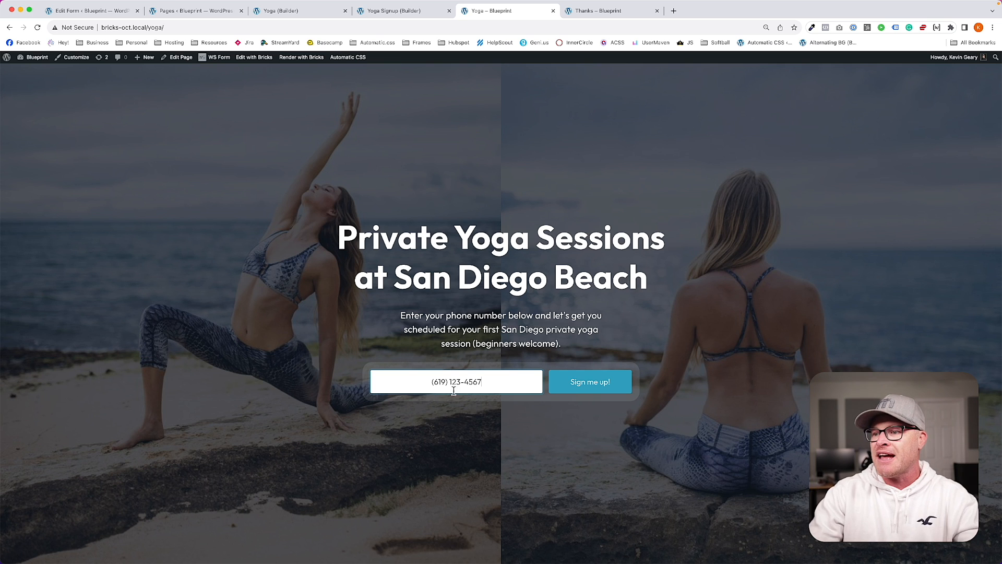
pyautogui.click(590, 382)
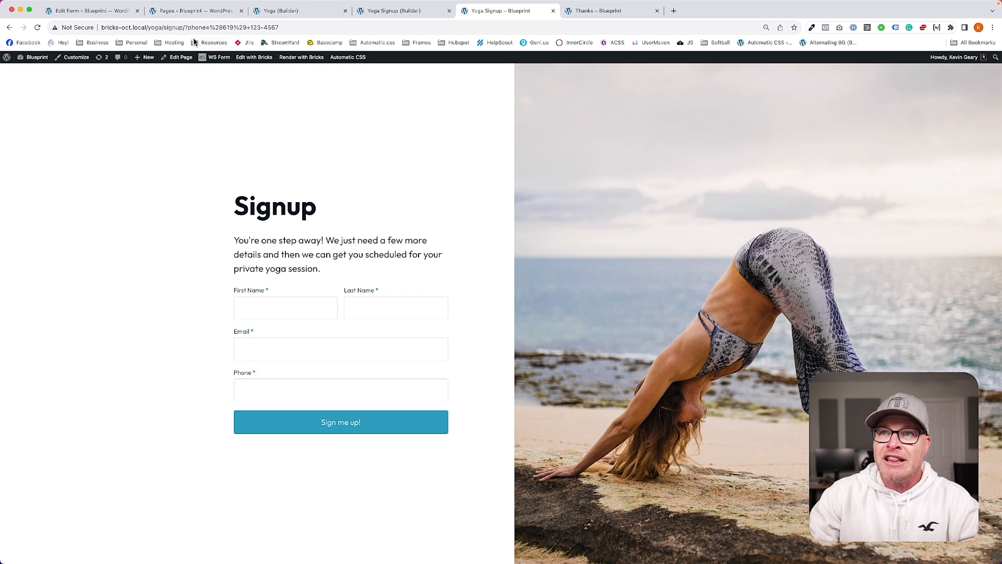
pyautogui.moveTo(183, 28); pyautogui.dragTo(286, 29)
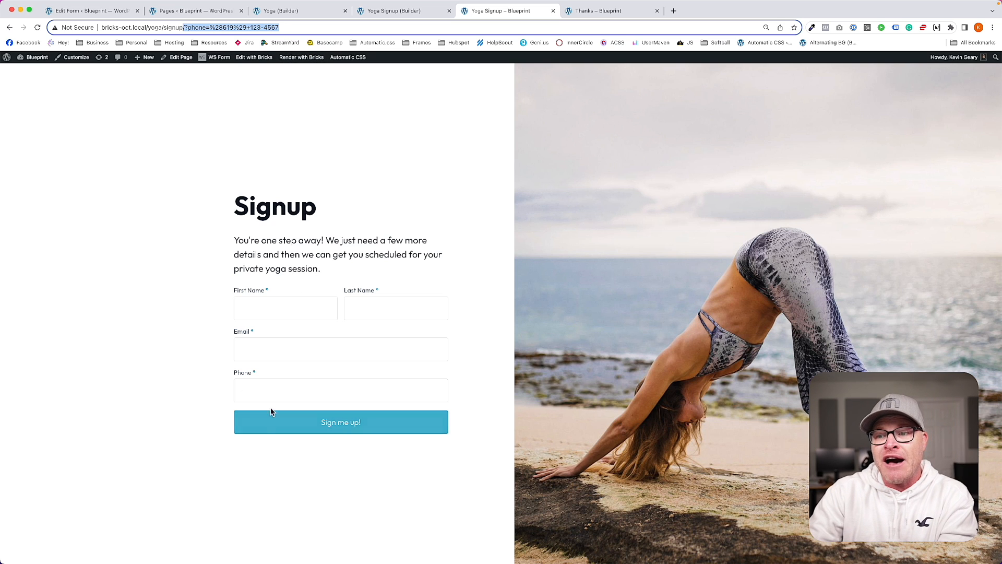
pyautogui.click(279, 390)
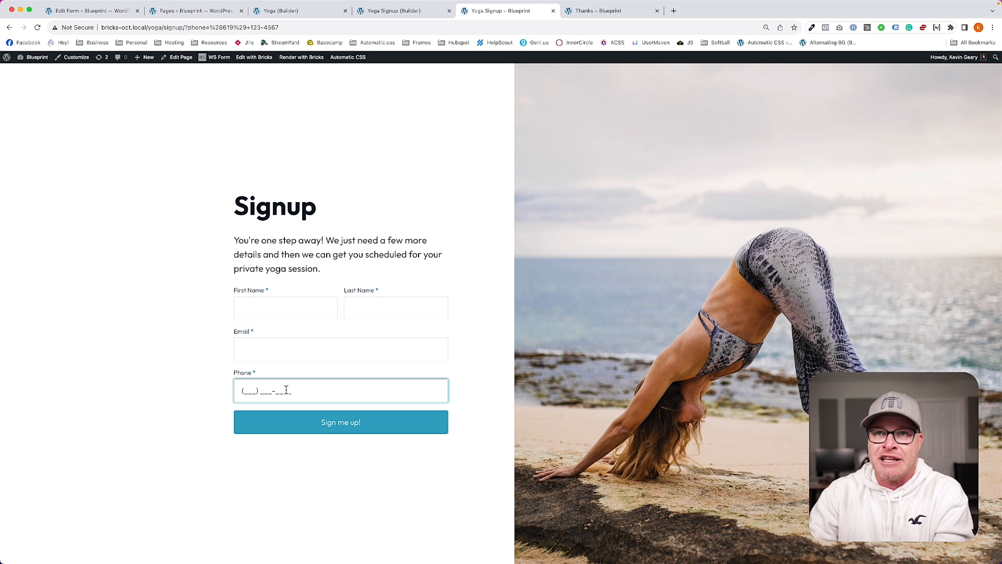
# Step: Set the Step 2 Phone field (ID 27) default value to #query_var("phone") and save it
pyautogui.click(86, 11)
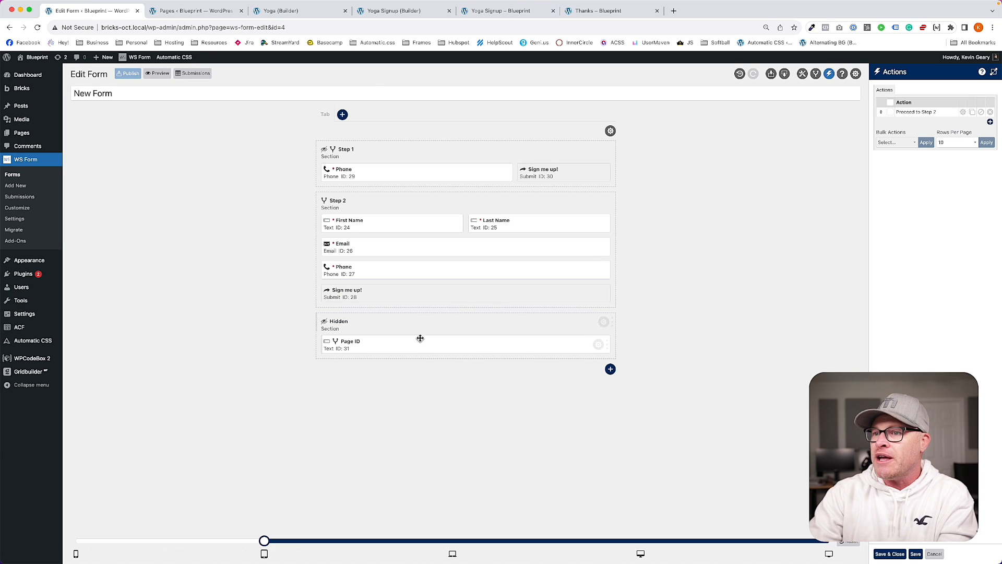
pyautogui.click(598, 270)
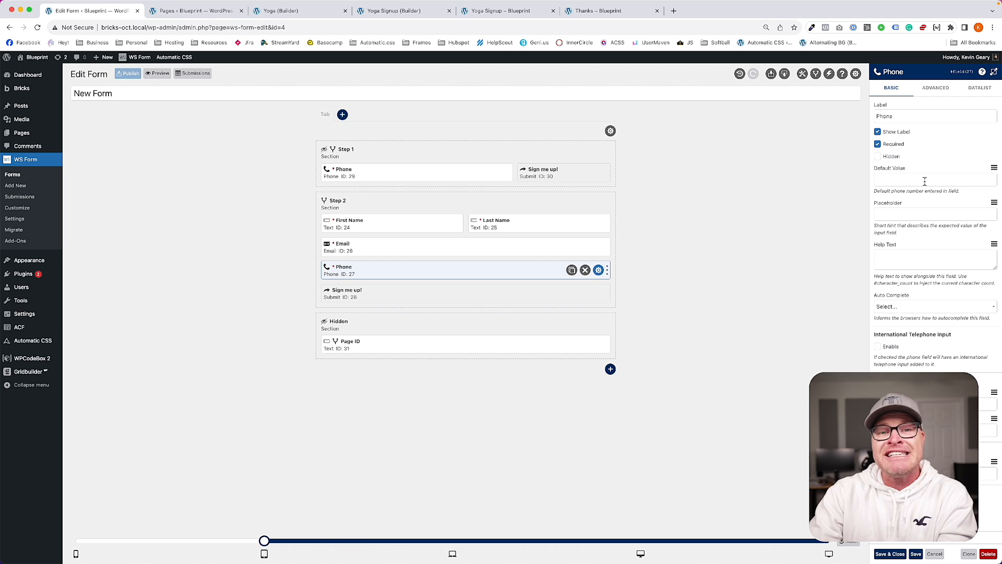
pyautogui.click(993, 168)
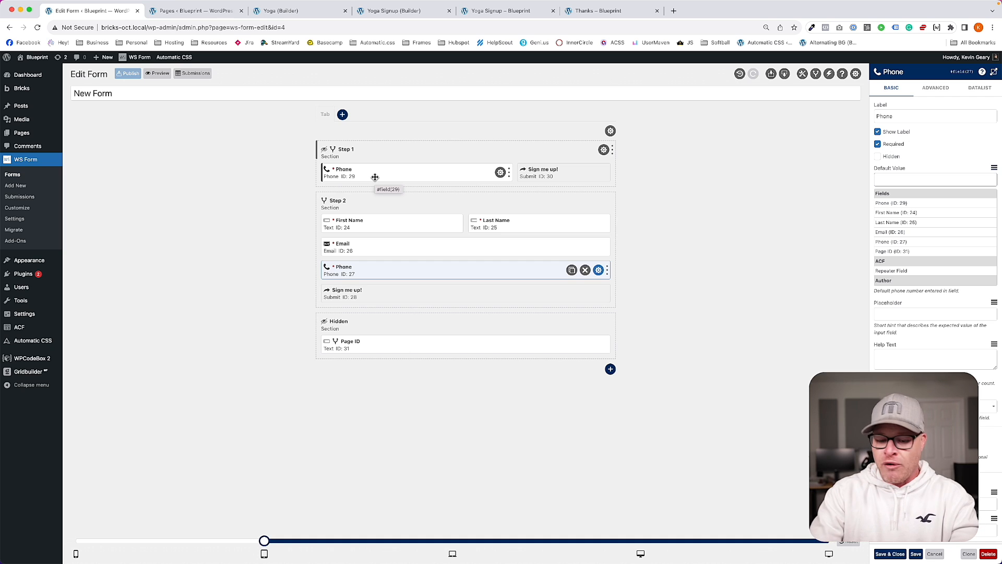
pyautogui.write('#qu')
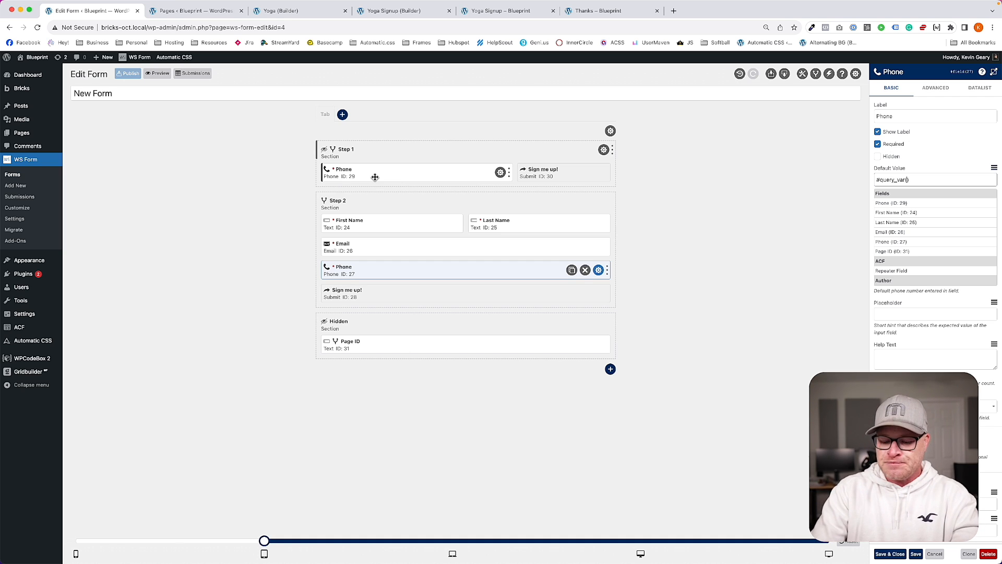
pyautogui.write('ery_var("phone"')
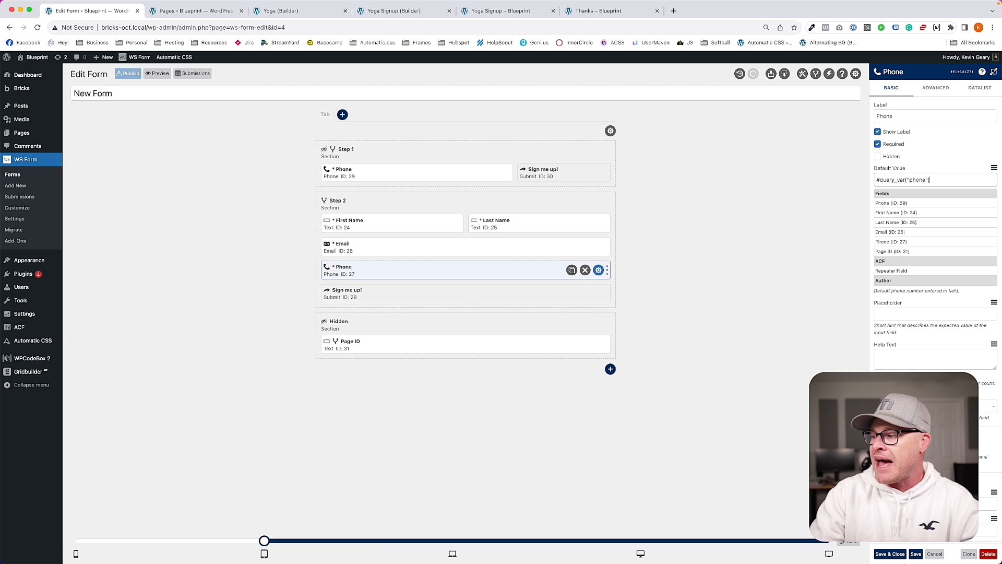
pyautogui.click(890, 555)
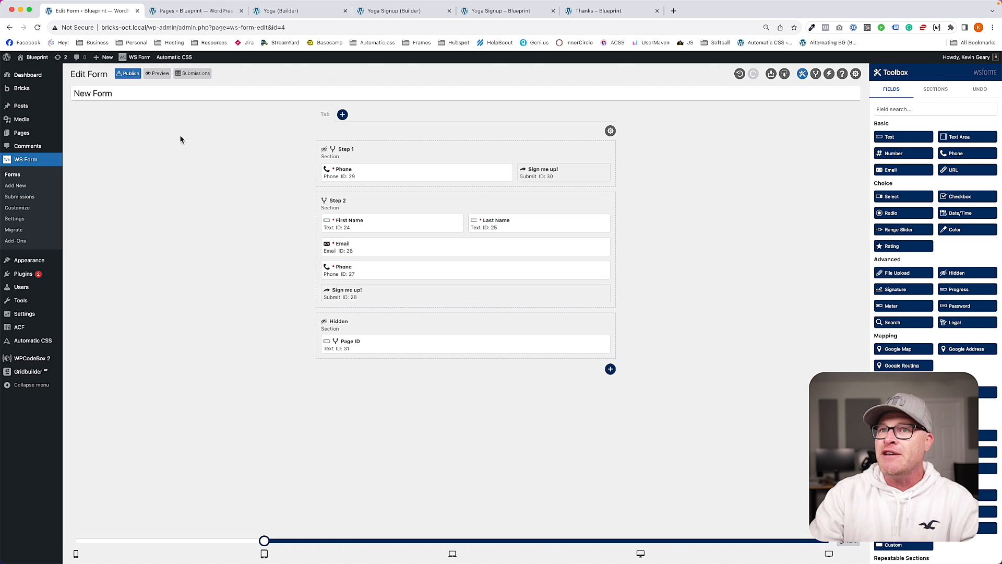
# Step: Publish the form and load the /yoga/ home page in the live tab
pyautogui.click(124, 76)
pyautogui.click(472, 12)
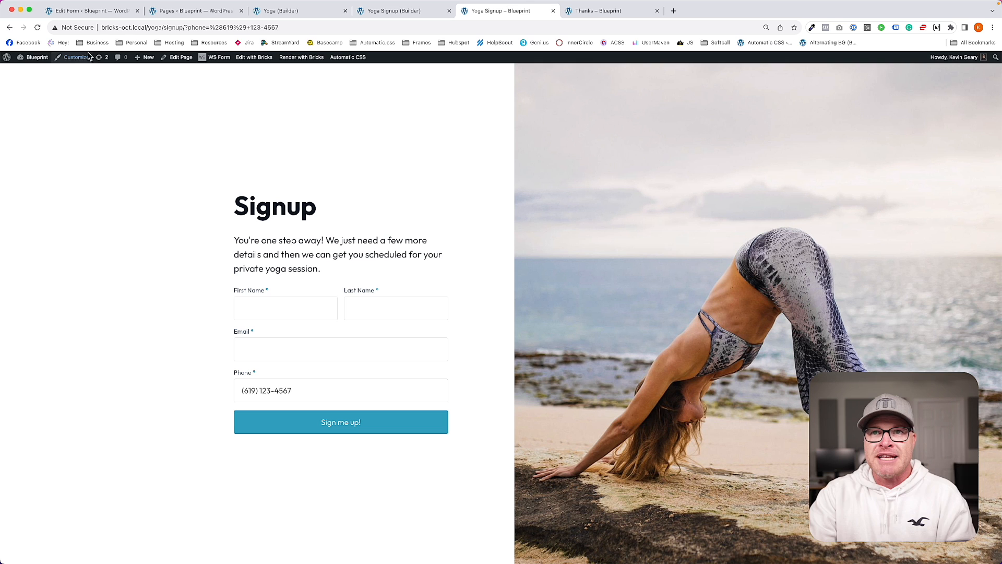
pyautogui.moveTo(166, 28); pyautogui.dragTo(384, 30)
pyautogui.press('BackSpace')
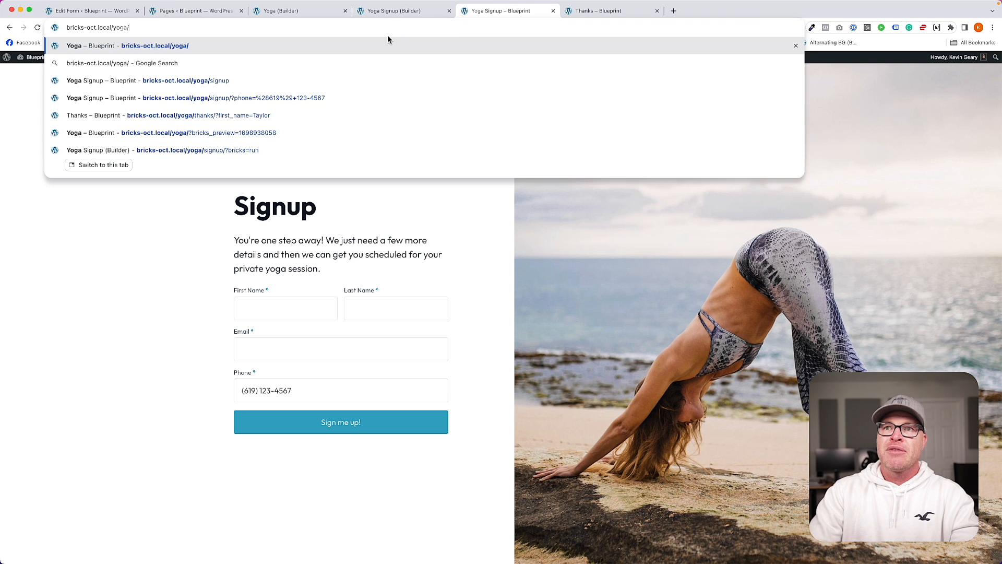
pyautogui.press('Return')
# Step: Submit a test phone number on the home page to reach the Signup step
pyautogui.click(438, 382)
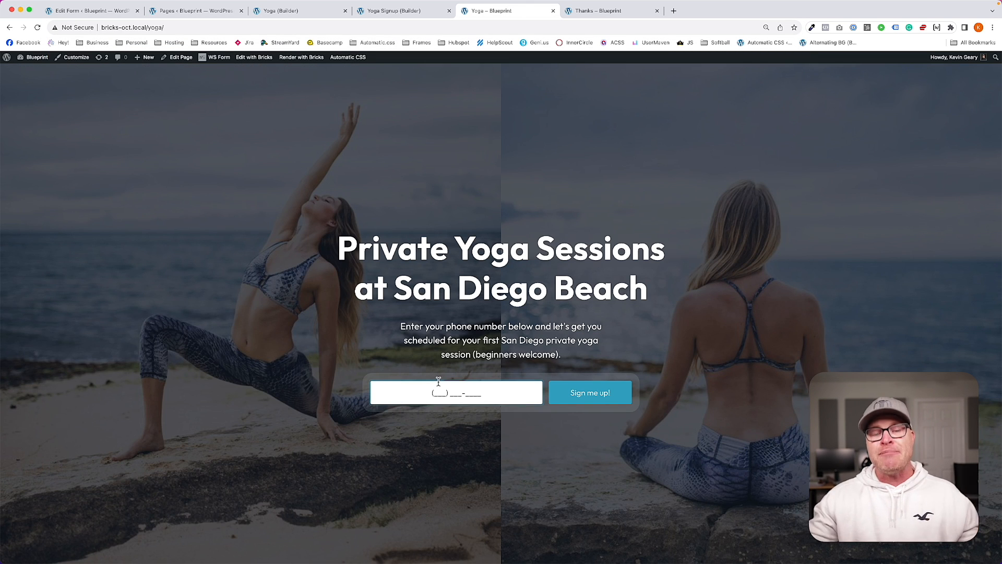
pyautogui.write('619) 456-7890')
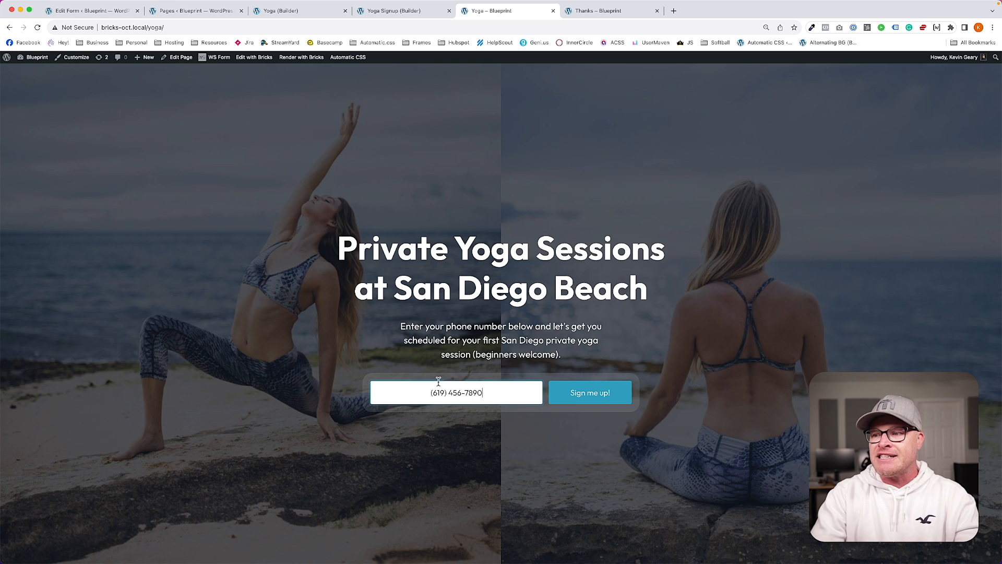
pyautogui.click(590, 397)
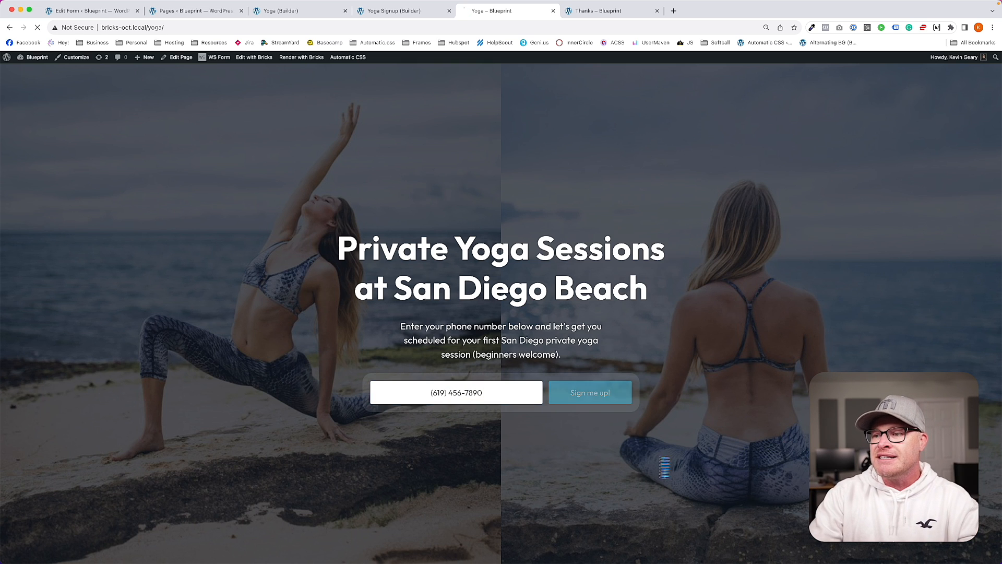
pyautogui.moveTo(320, 210); pyautogui.dragTo(193, 197)
pyautogui.moveTo(224, 233); pyautogui.dragTo(461, 271)
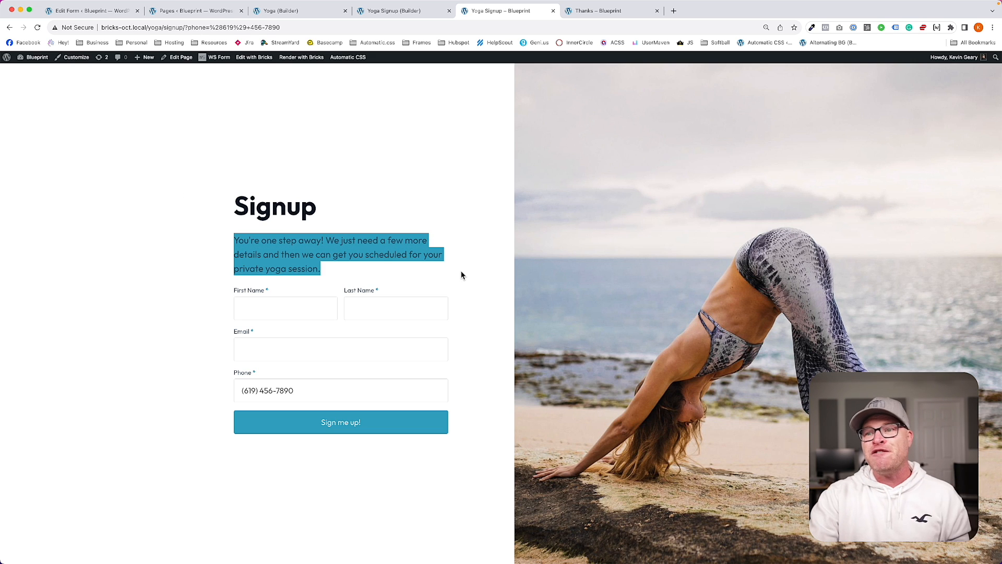
pyautogui.click(461, 275)
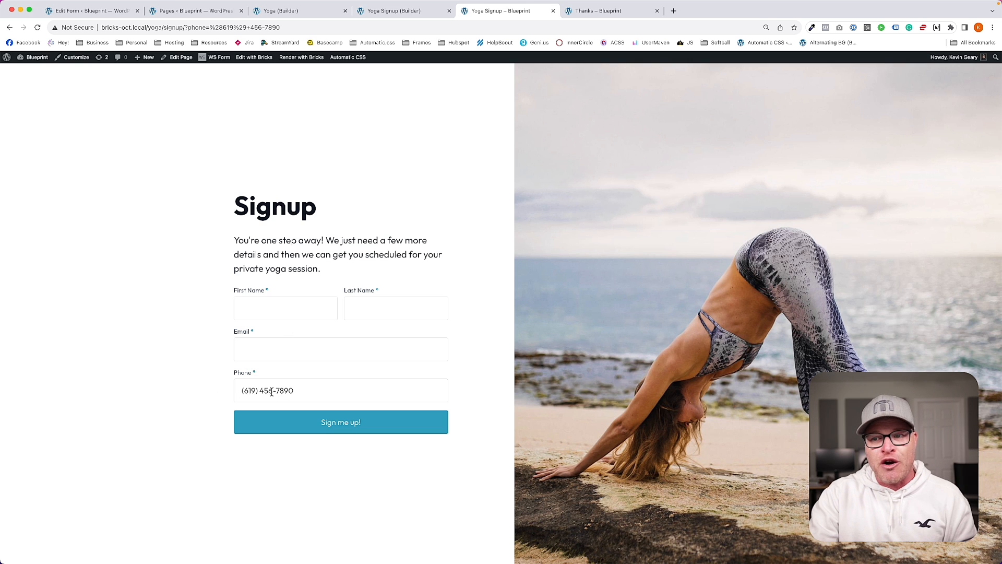
# Step: Fill in a first name, last name and email on the Signup form and submit it
pyautogui.click(267, 308)
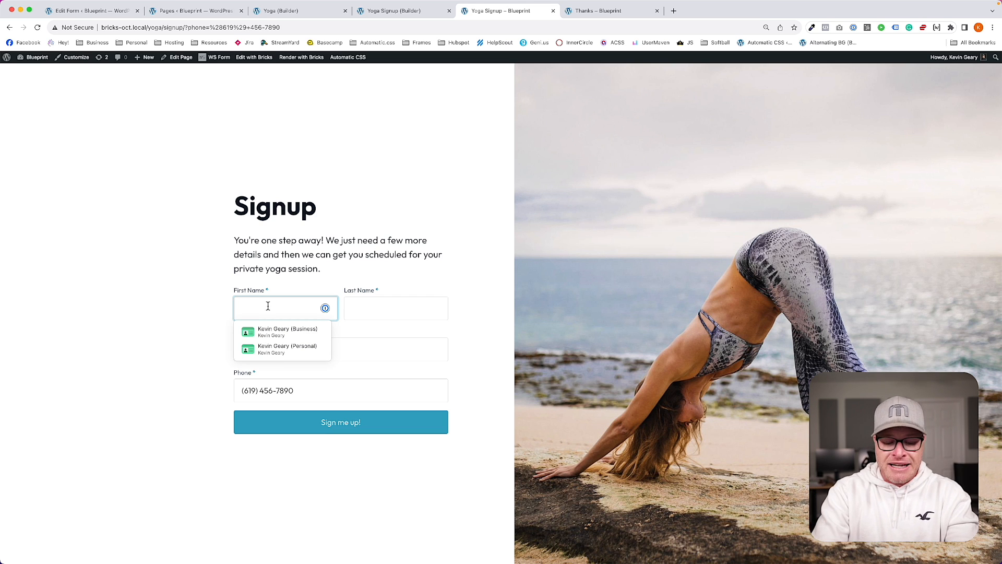
pyautogui.write('Taylor')
pyautogui.press('Tab')
pyautogui.write('Swift')
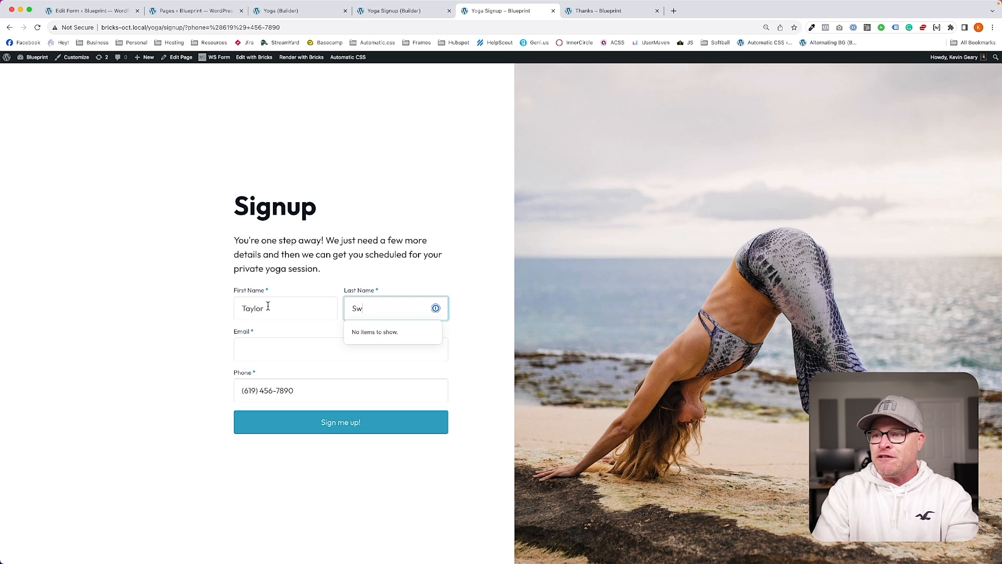
pyautogui.press('Tab')
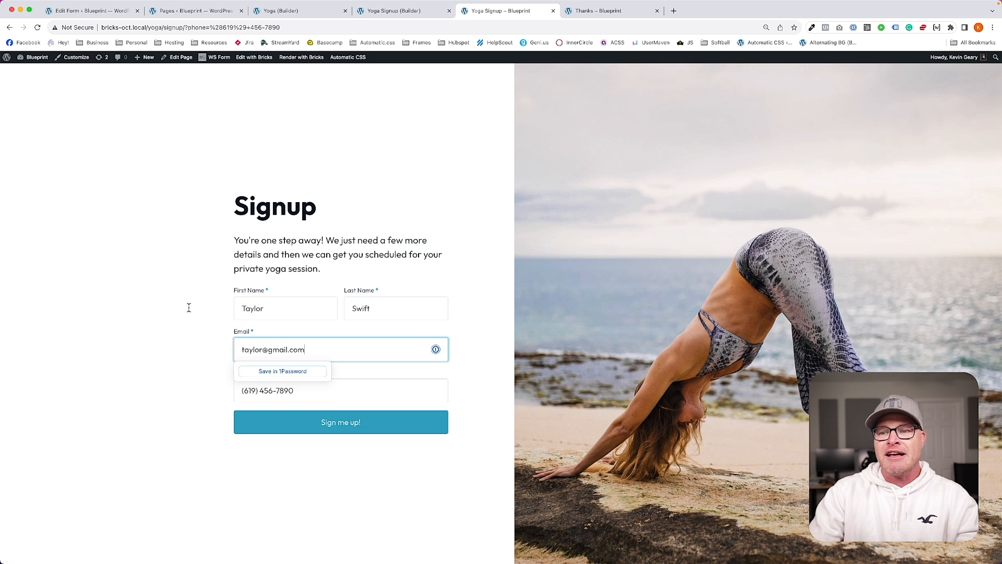
pyautogui.click(127, 310)
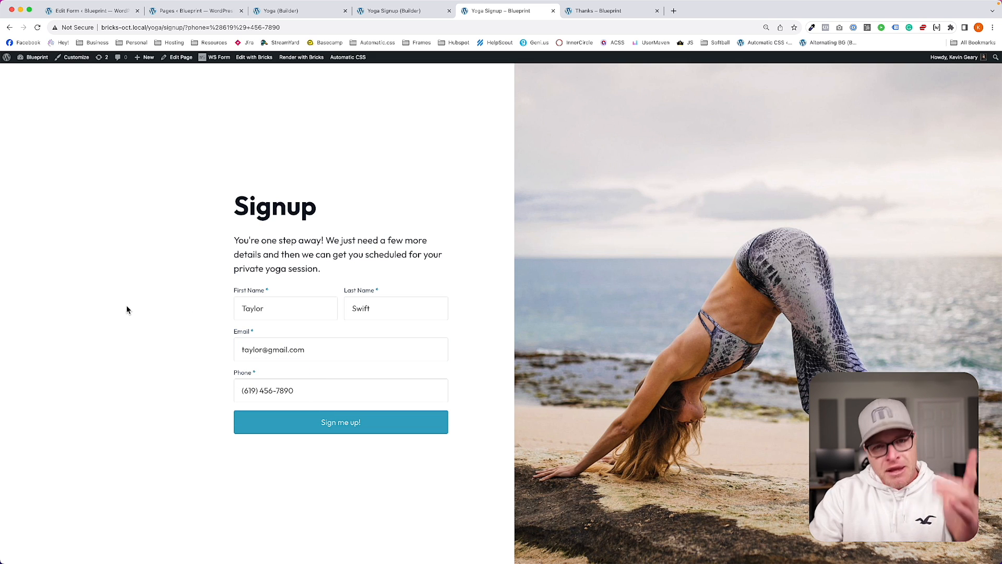
pyautogui.click(350, 428)
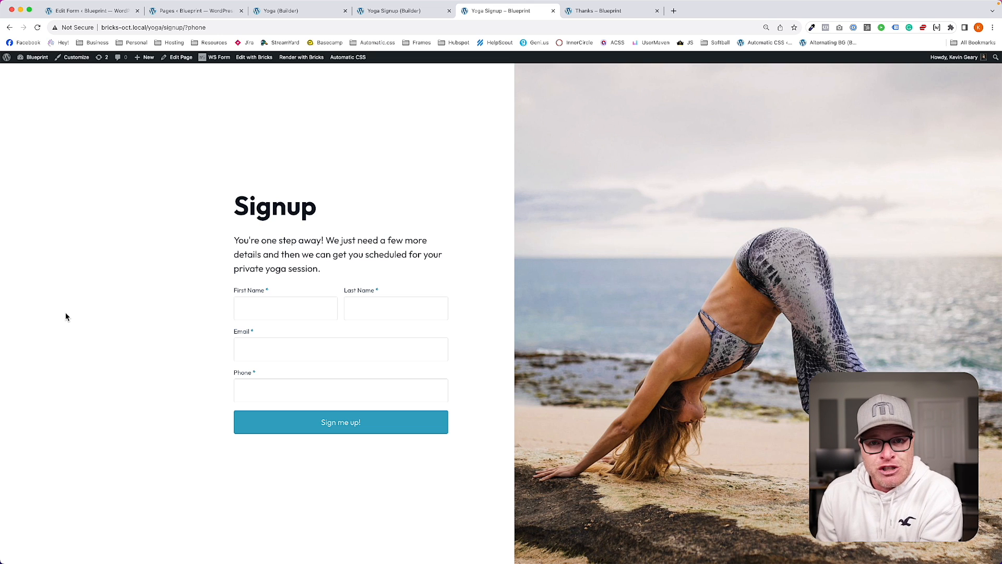
# Step: Add a 'Proceed to Thanks' Redirect action pointing to /yoga/thanks
pyautogui.click(85, 12)
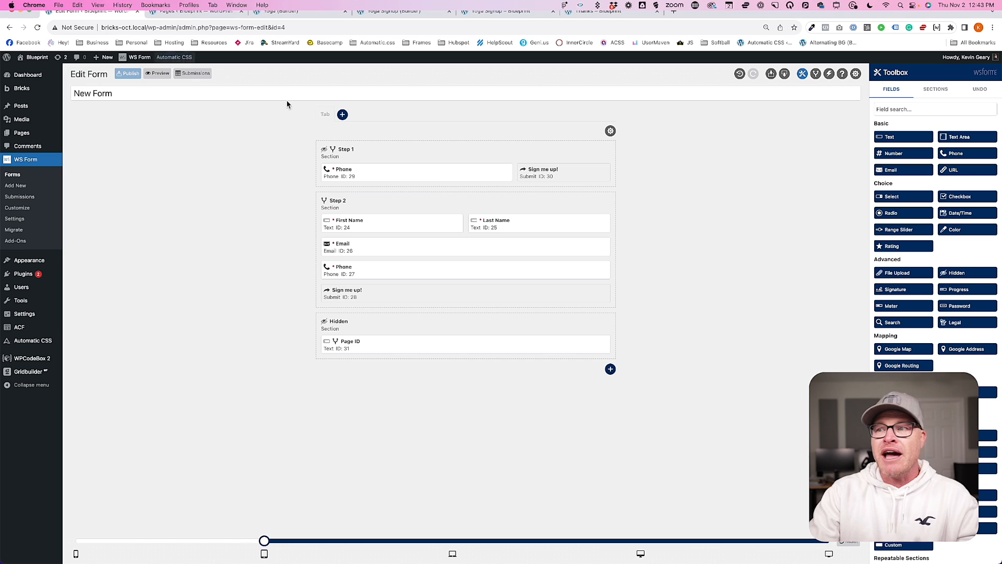
pyautogui.click(828, 75)
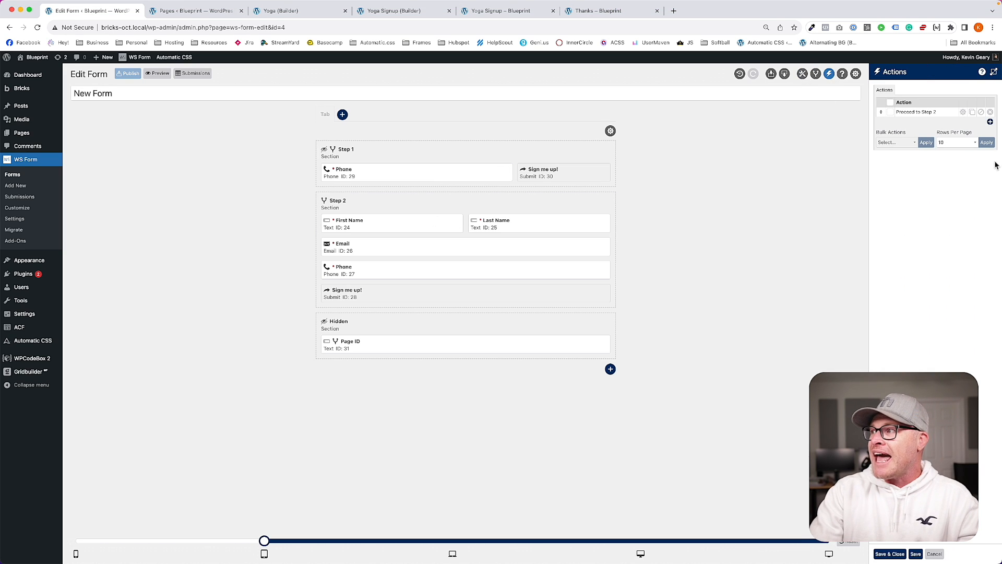
pyautogui.click(990, 122)
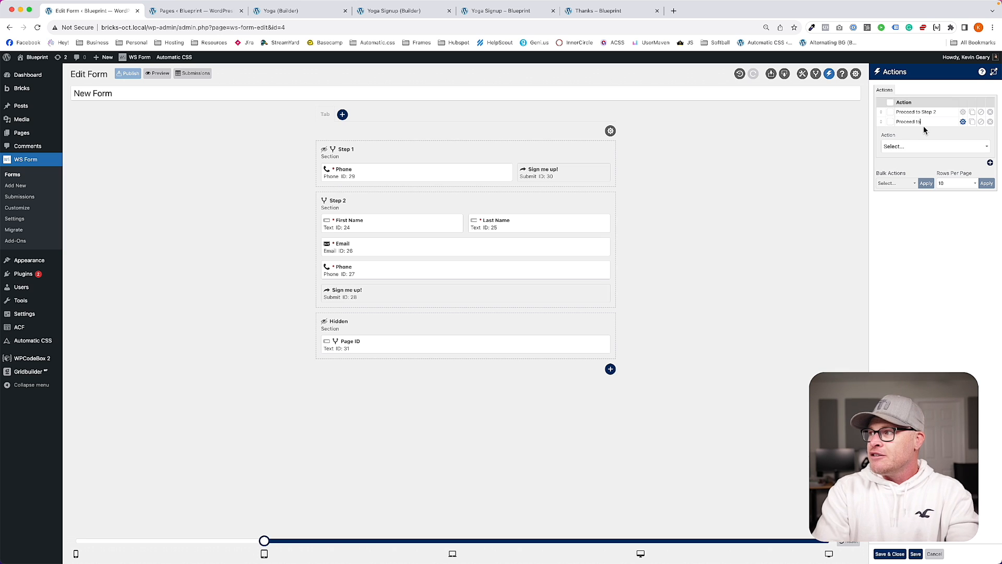
pyautogui.write('Proceed to Thanks')
pyautogui.click(924, 146)
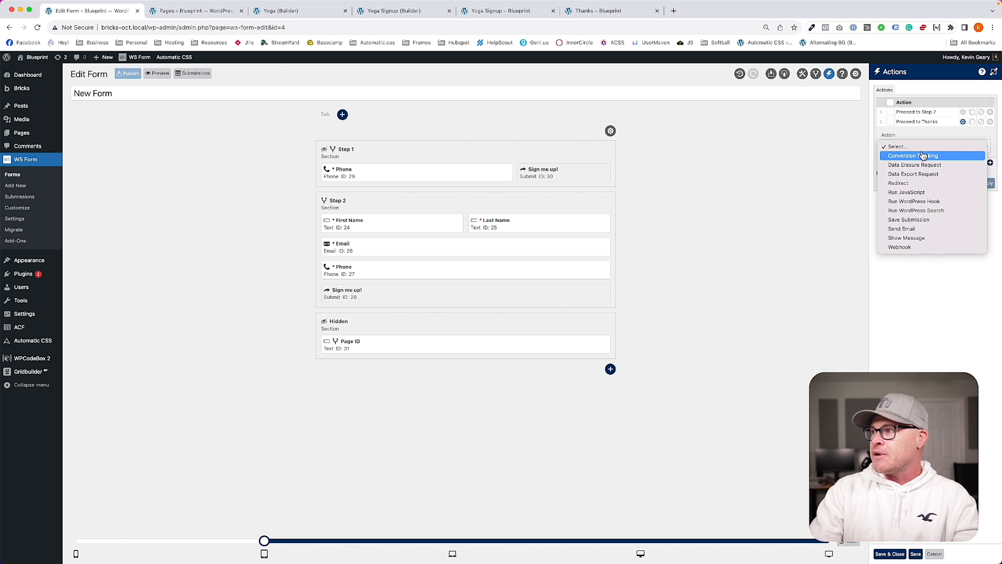
pyautogui.click(917, 184)
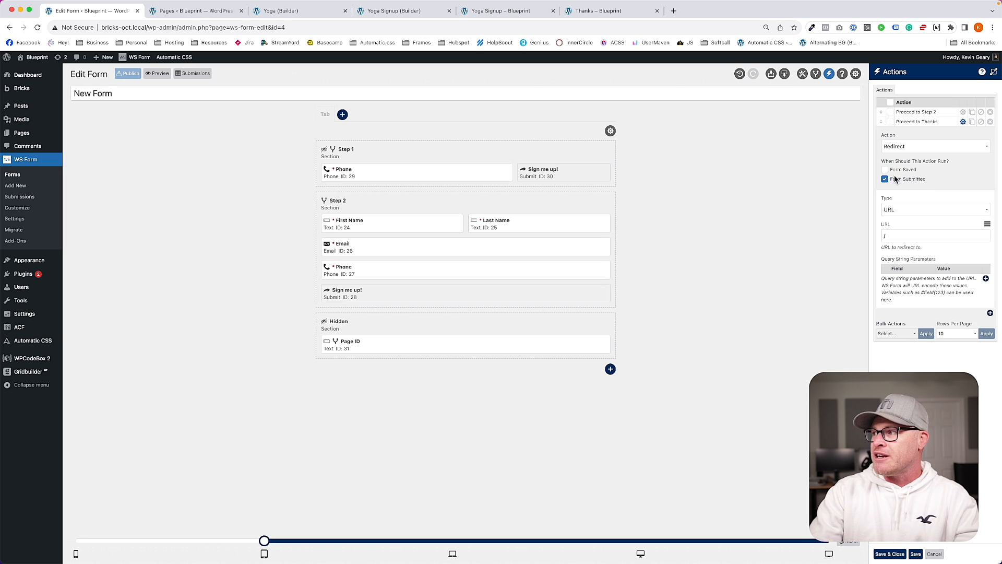
pyautogui.click(909, 237)
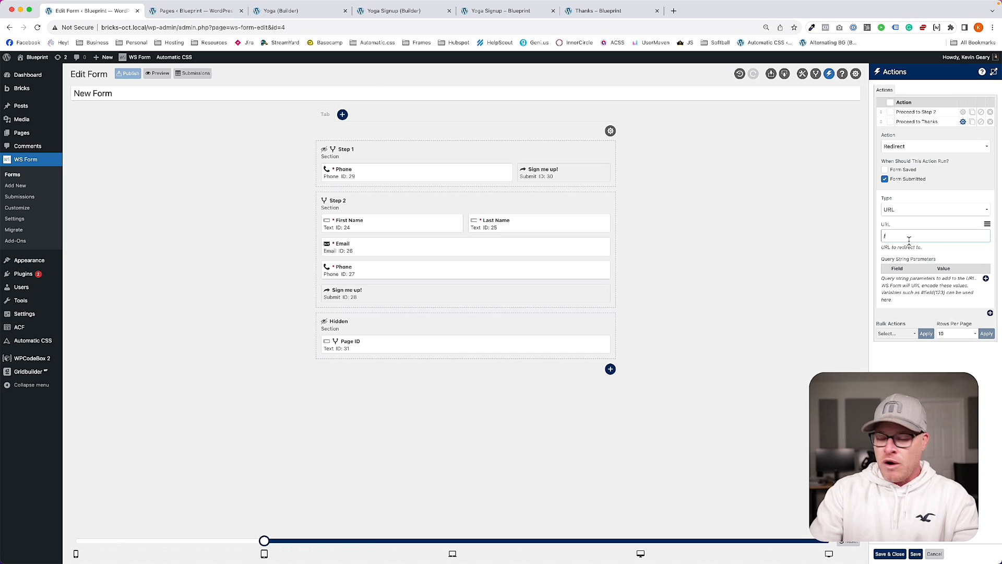
pyautogui.write('/yoga/thanks')
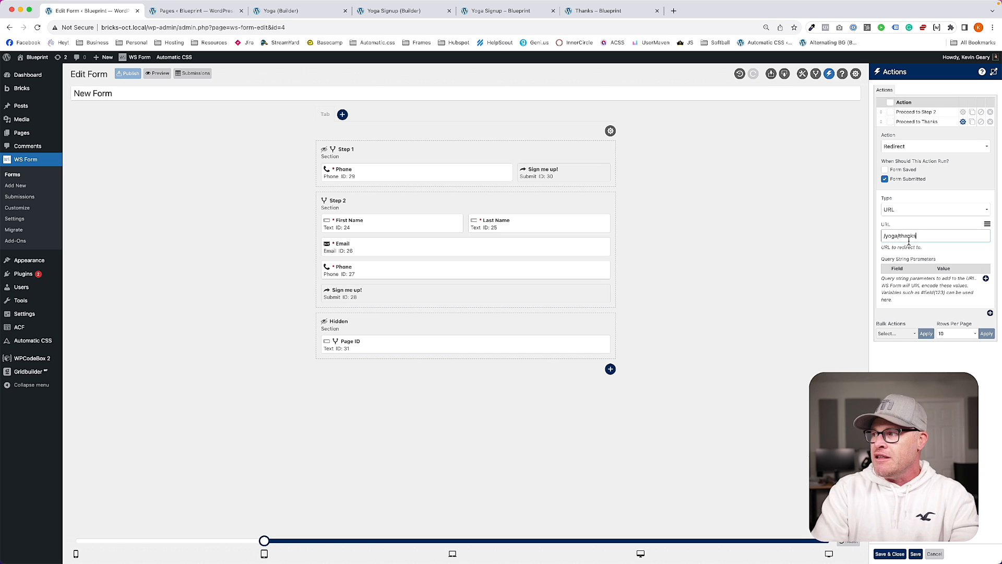
# Step: Add query parameter first_name = #field(24), save the action, and publish the form
pyautogui.click(986, 278)
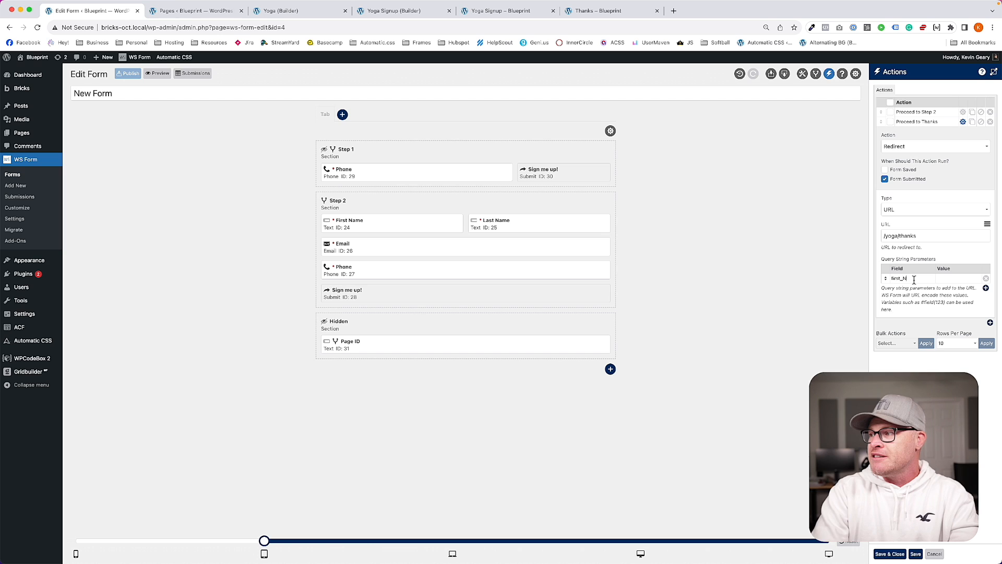
pyautogui.press('Tab')
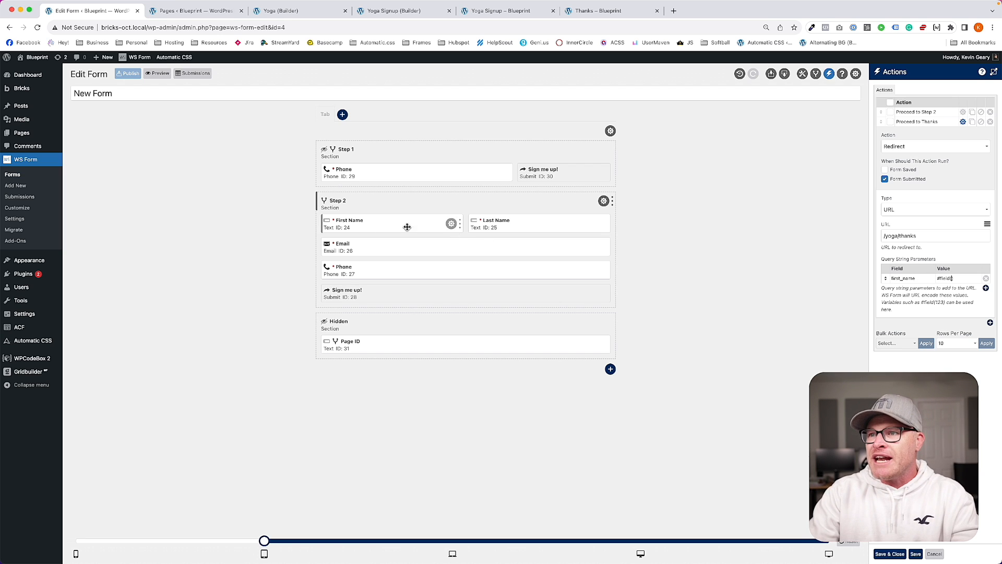
pyautogui.write('#field(24)')
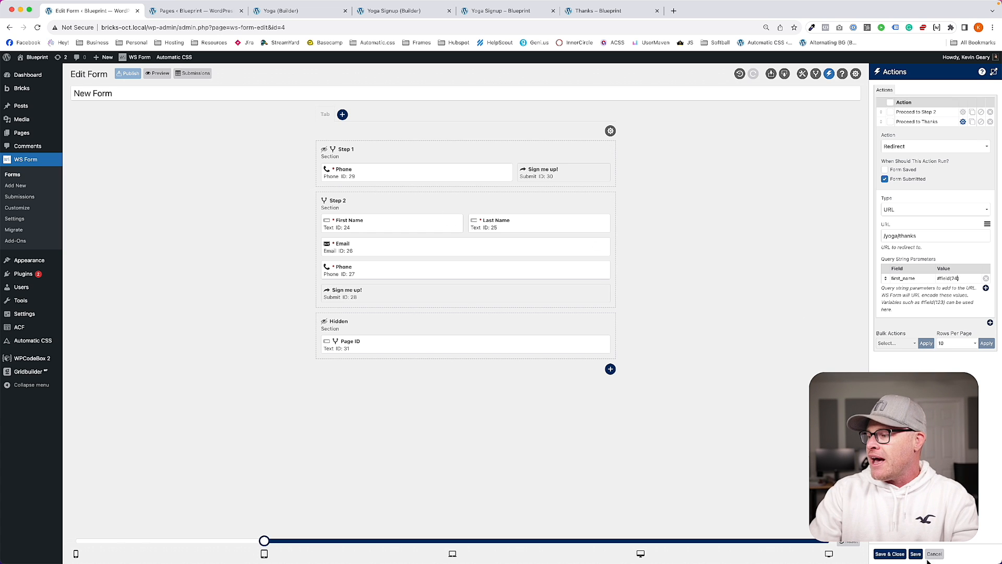
pyautogui.click(889, 554)
pyautogui.click(129, 73)
# Step: Go back to /yoga/ and submit a new test phone number through the landing form
pyautogui.click(282, 13)
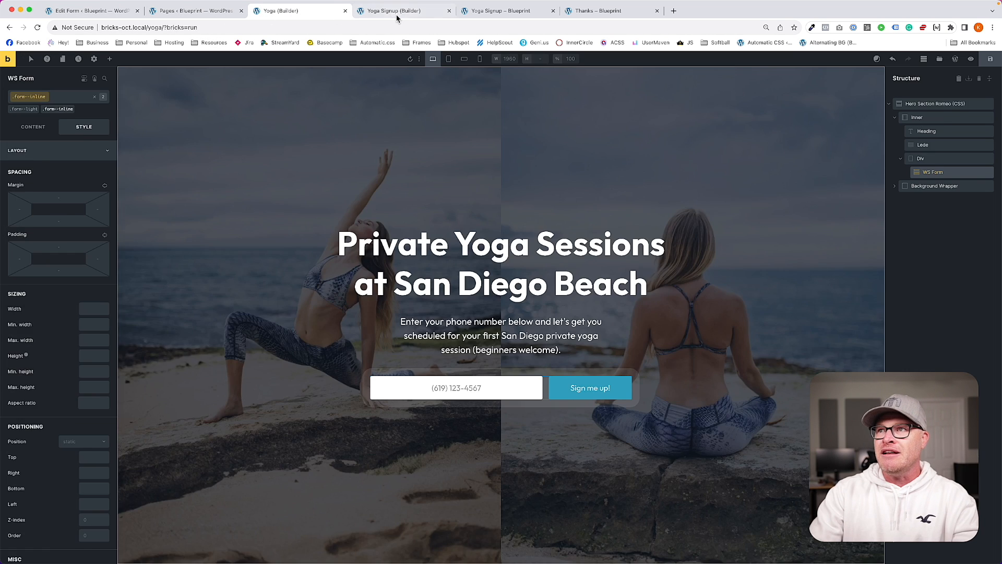
pyautogui.click(396, 15)
pyautogui.click(468, 15)
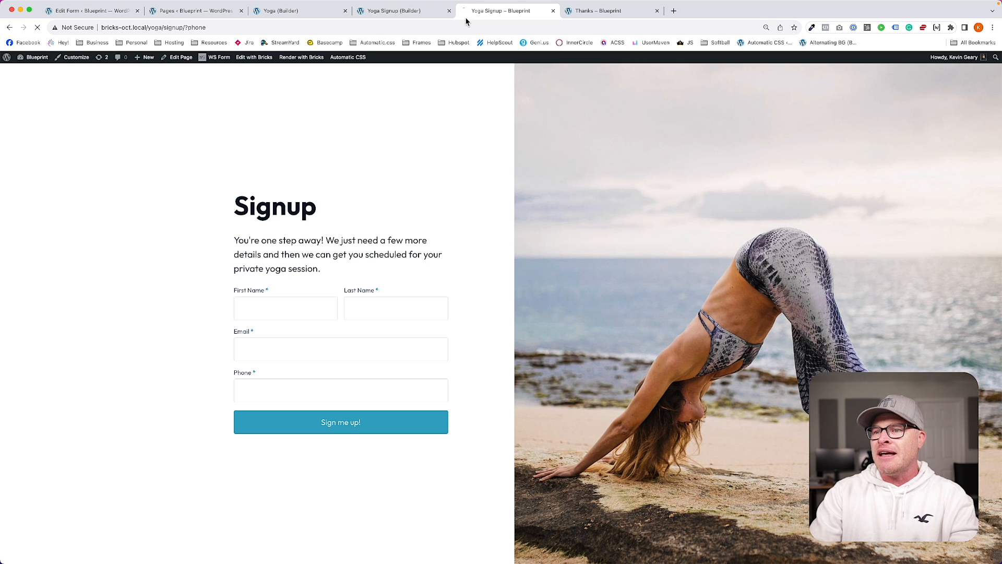
pyautogui.moveTo(185, 28); pyautogui.dragTo(497, 55)
pyautogui.press('BackSpace')
pyautogui.press('BackSpace')
pyautogui.press('BackSpace')
pyautogui.press('BackSpace')
pyautogui.press('BackSpace')
pyautogui.press('BackSpace')
pyautogui.press('BackSpace')
pyautogui.press('BackSpace')
pyautogui.press('Return')
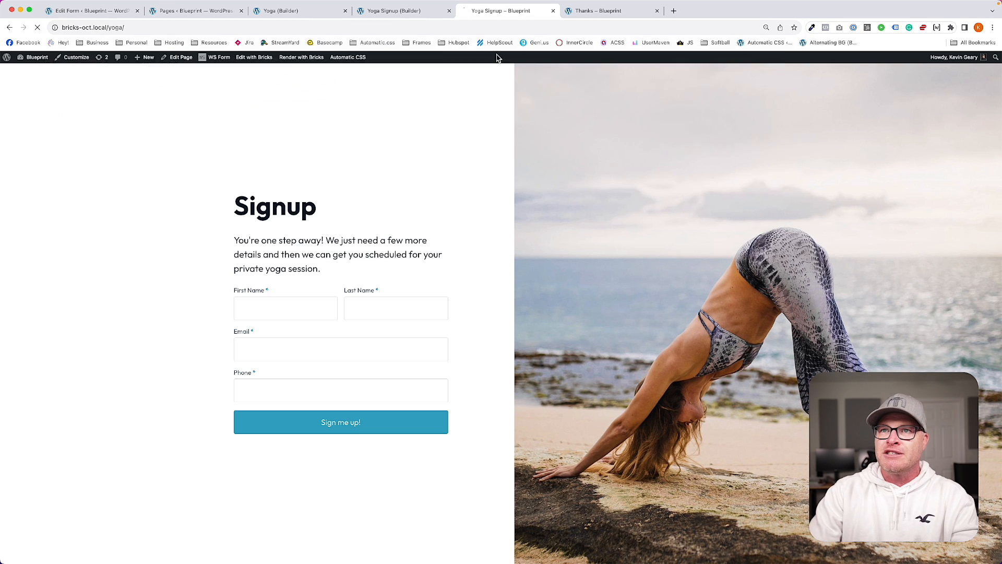
pyautogui.click(433, 390)
pyautogui.write('619) ')
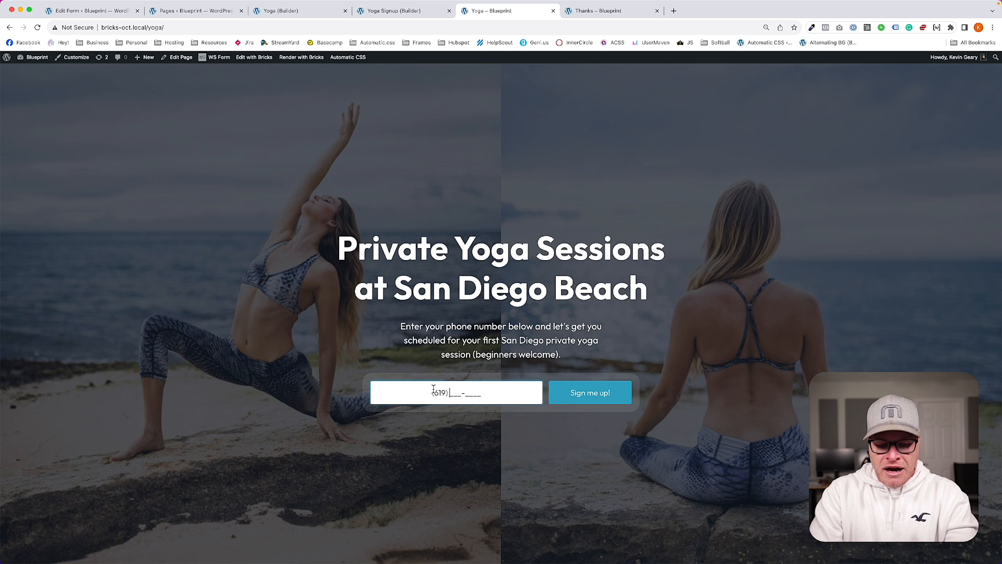
pyautogui.write('234-5678')
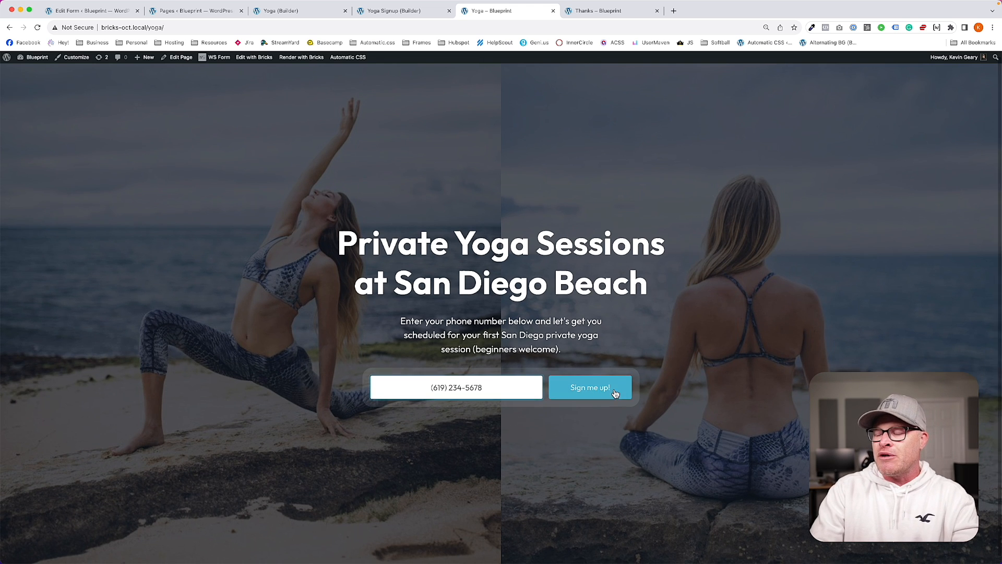
pyautogui.click(574, 391)
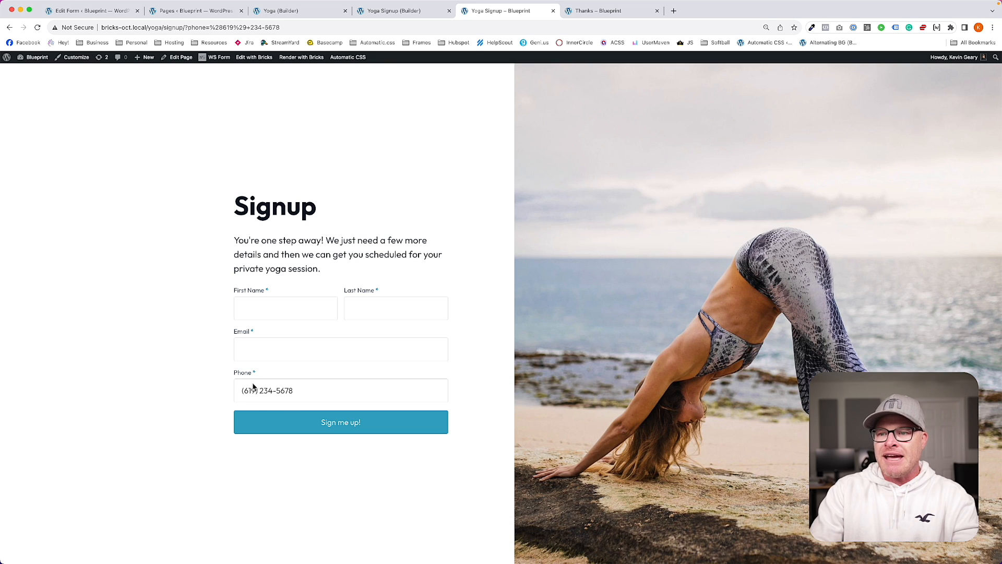
# Step: Enter a first name, last name and email beside the prefilled phone, then submit
pyautogui.click(270, 311)
pyautogui.write('Taylor')
pyautogui.press('Tab')
pyautogui.write('Si')
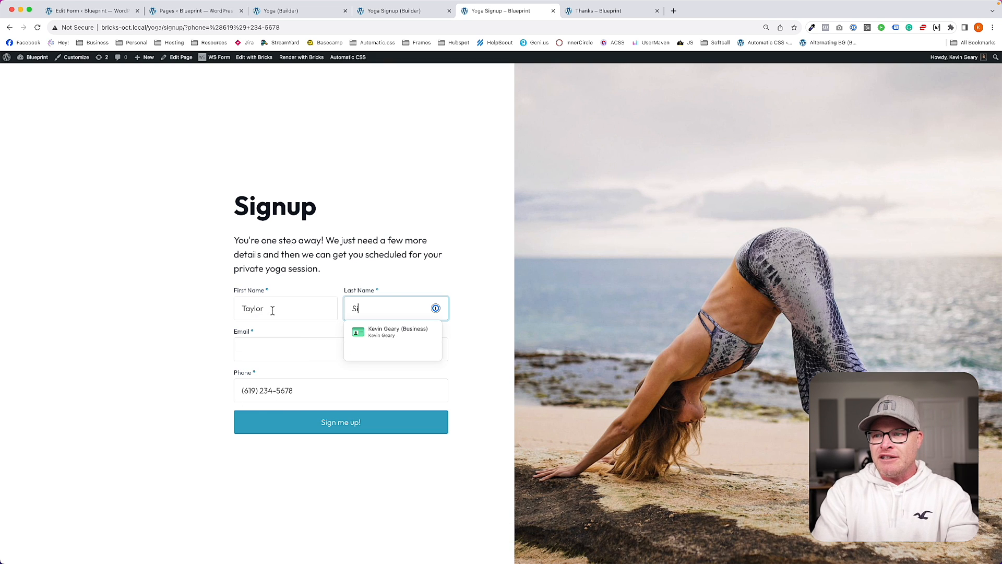
pyautogui.write('wift')
pyautogui.press('Tab')
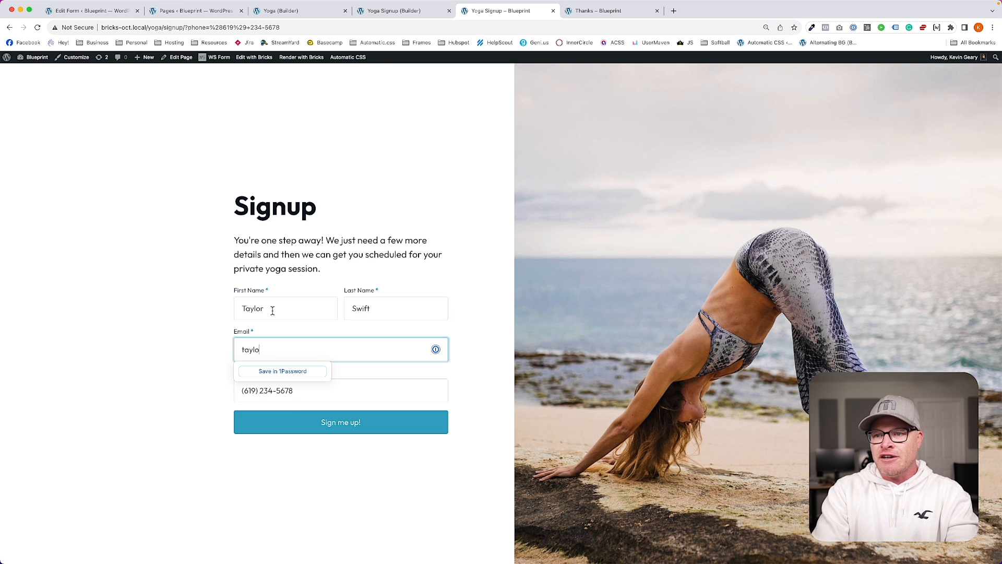
pyautogui.press('Tab')
pyautogui.press('Return')
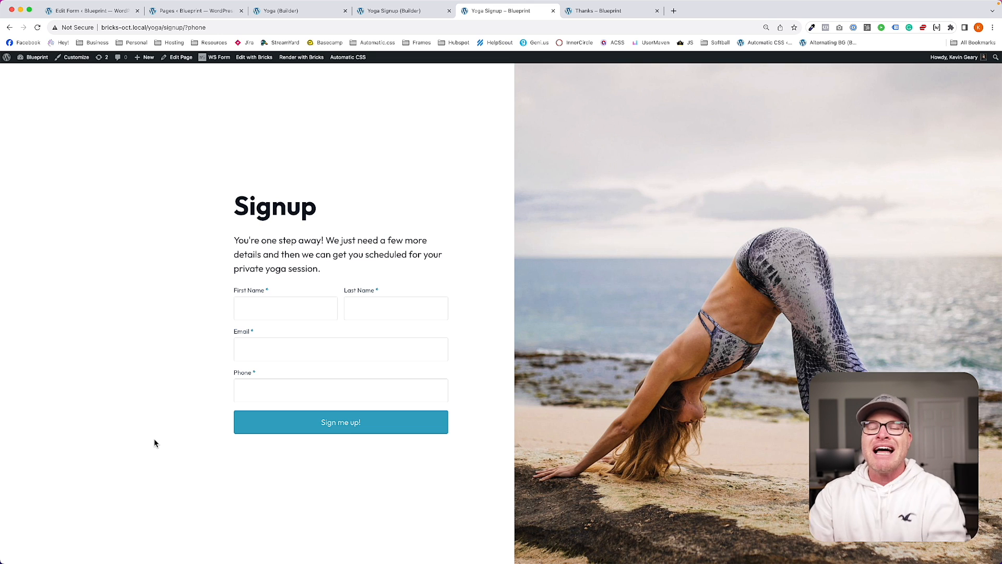
# Step: Return to the WS Form editor and show the Actions panel with both redirects
pyautogui.click(394, 11)
pyautogui.click(107, 11)
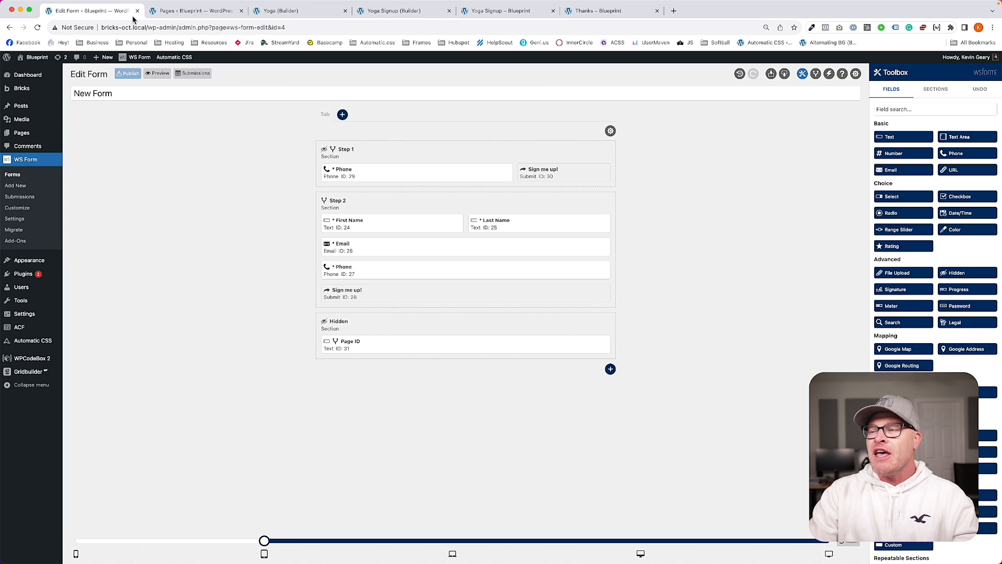
pyautogui.click(829, 74)
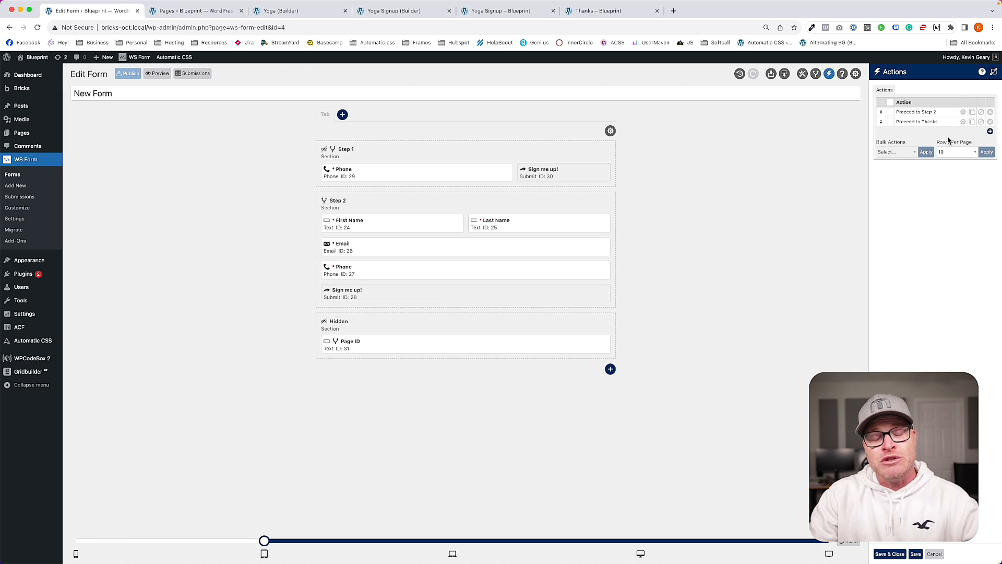
# Step: Add a new 'Step 1 Redirect' condition in Conditional Logic and expand its rules
pyautogui.click(815, 73)
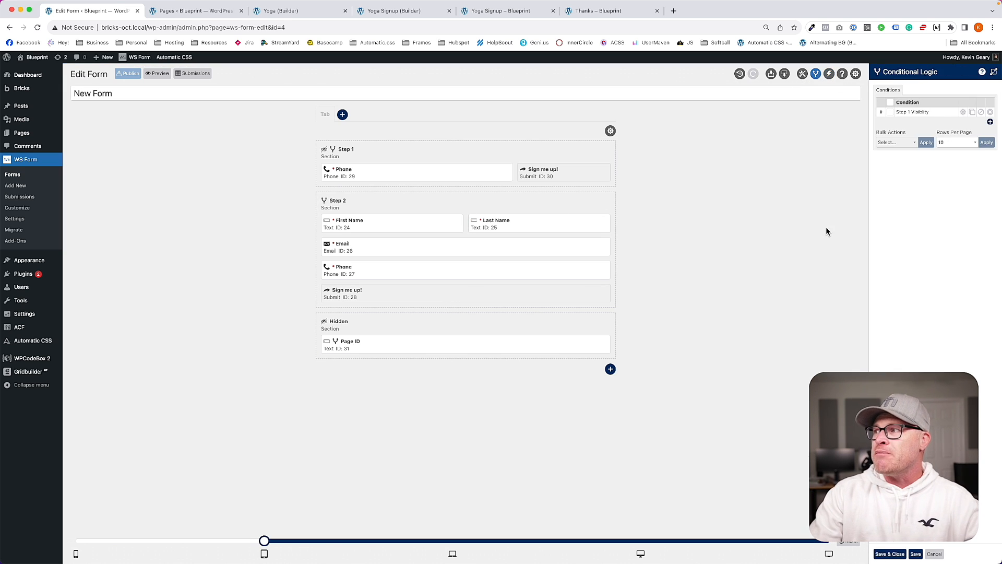
pyautogui.click(990, 121)
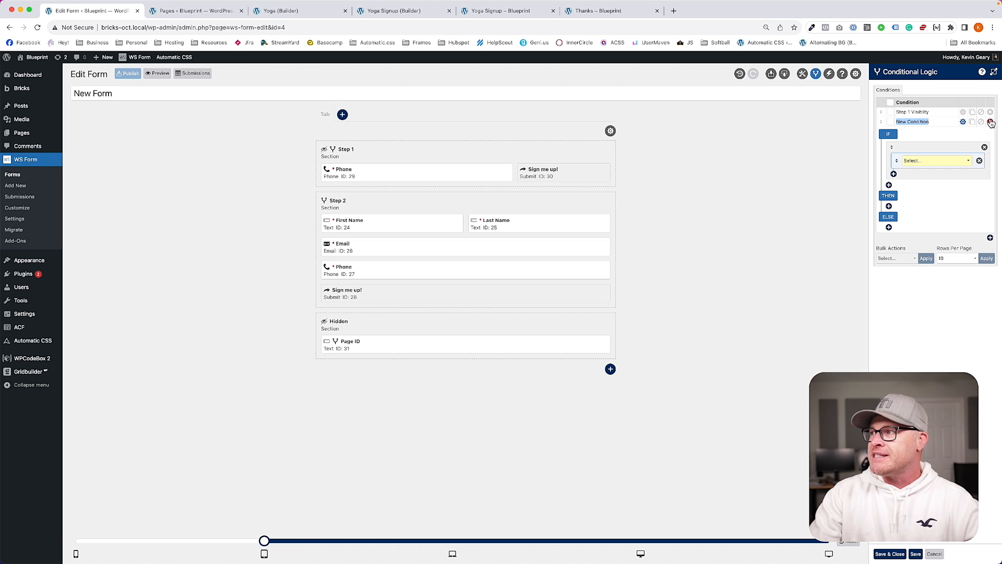
pyautogui.write('Step 1 Redirect')
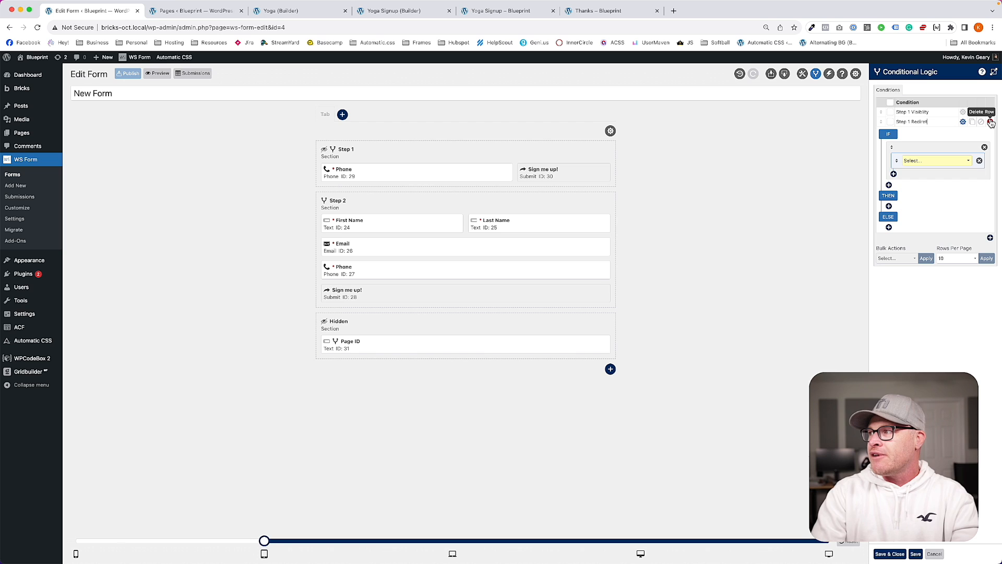
pyautogui.click(963, 112)
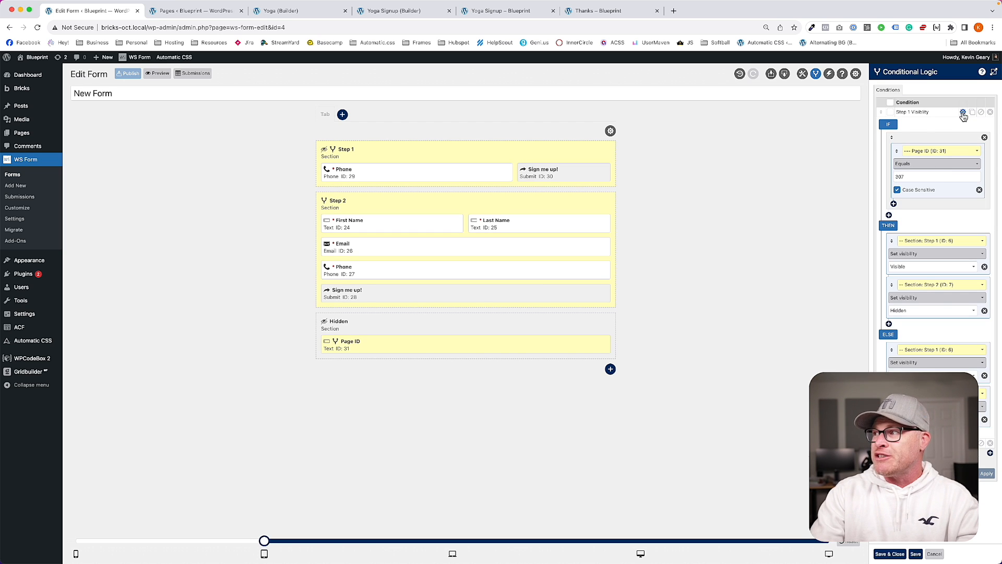
pyautogui.click(962, 112)
pyautogui.click(963, 121)
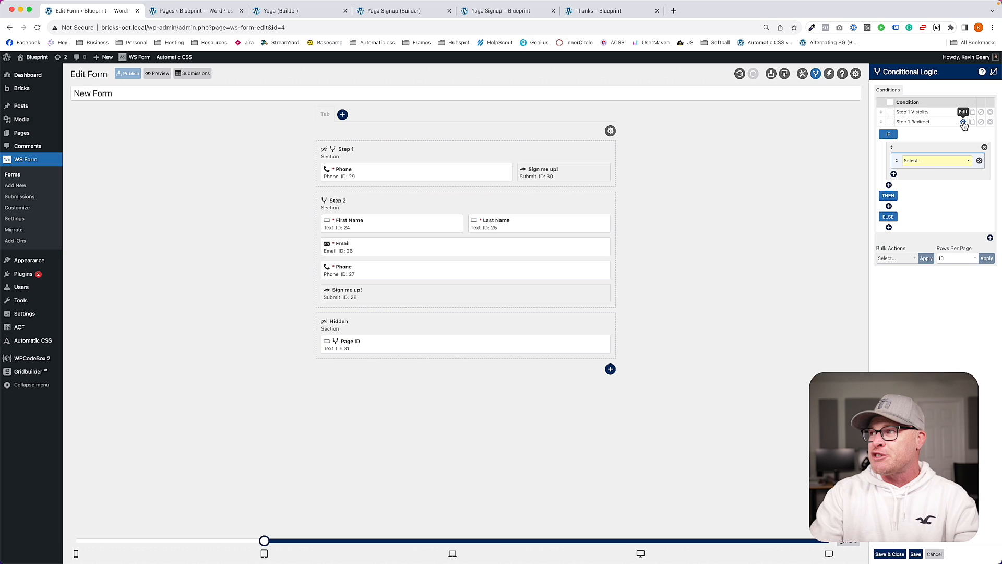
# Step: Set the condition to IF Page ID Equals 307
pyautogui.click(931, 162)
pyautogui.click(930, 268)
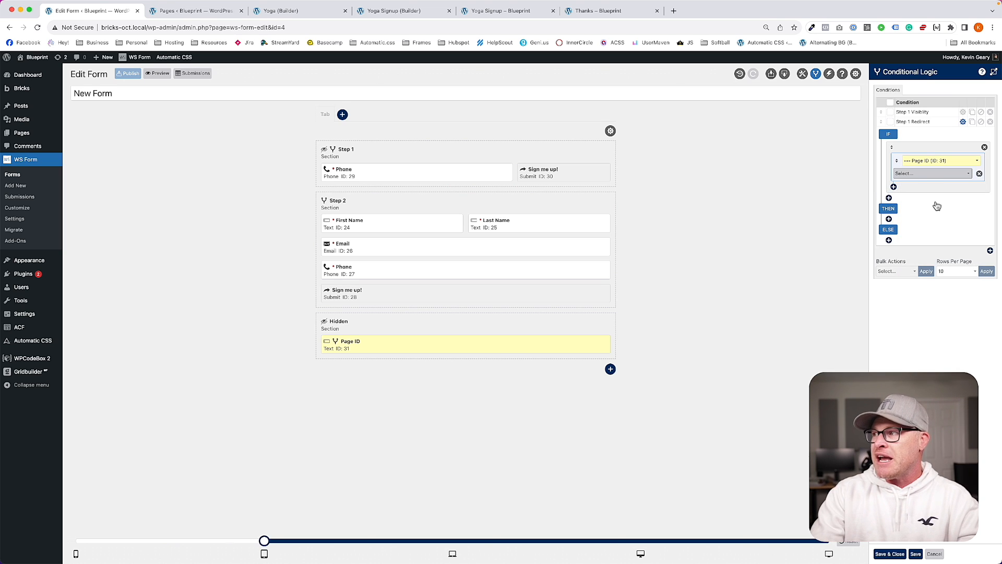
pyautogui.click(921, 175)
pyautogui.click(921, 190)
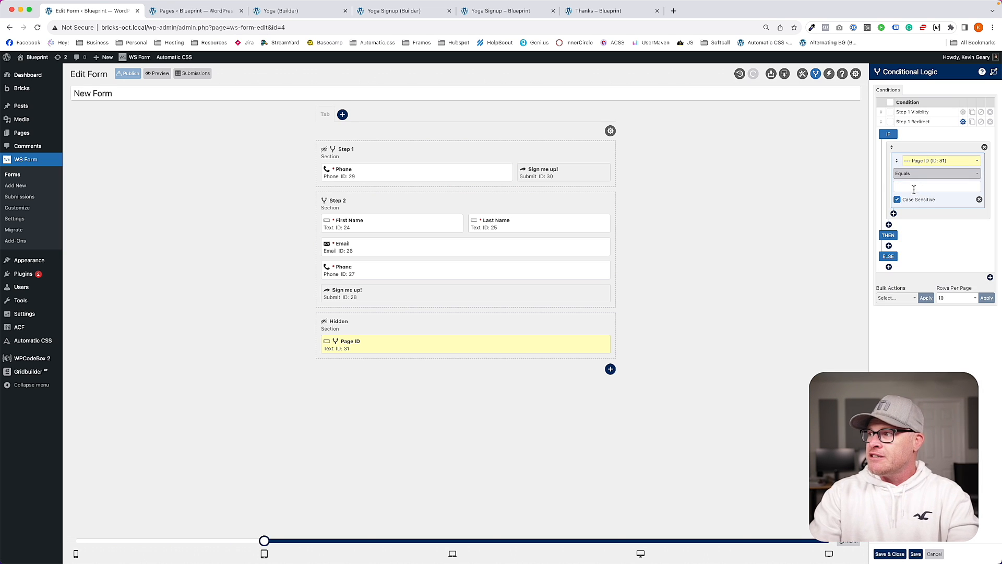
pyautogui.click(909, 175)
pyautogui.click(909, 175)
pyautogui.click(912, 184)
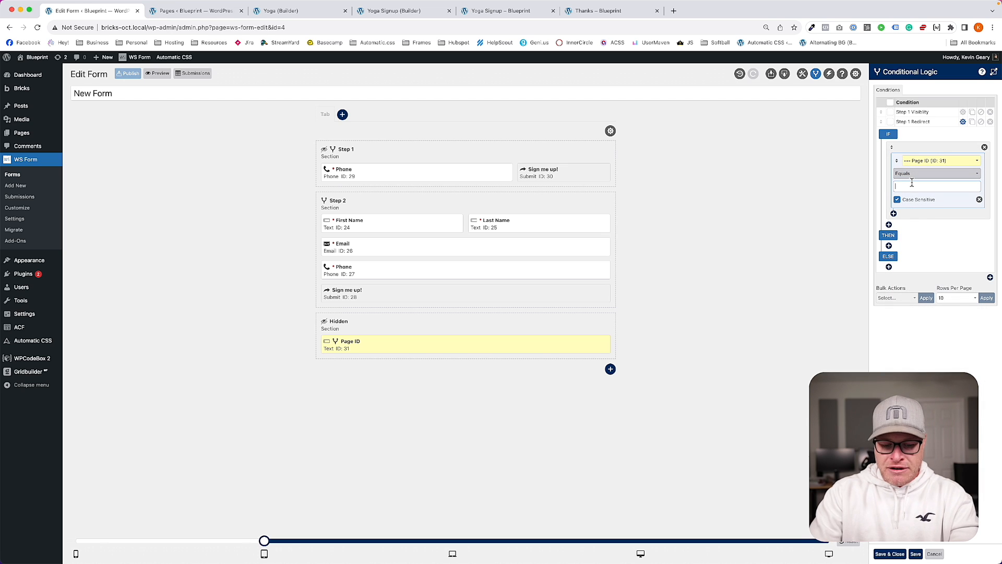
# Step: Add a THEN action Proceed to Step 2 that runs when the form is submitted
pyautogui.click(889, 245)
pyautogui.click(924, 251)
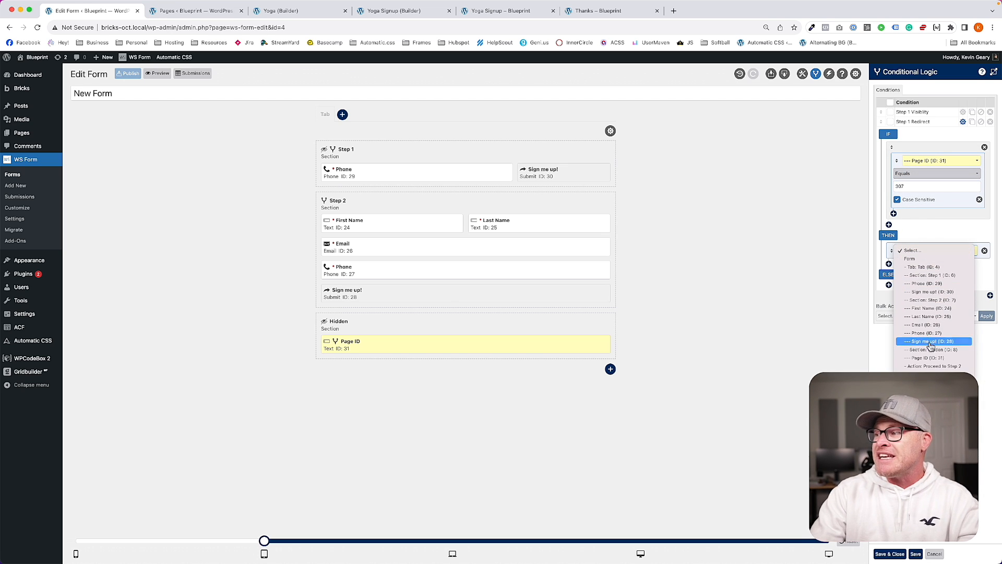
pyautogui.click(933, 366)
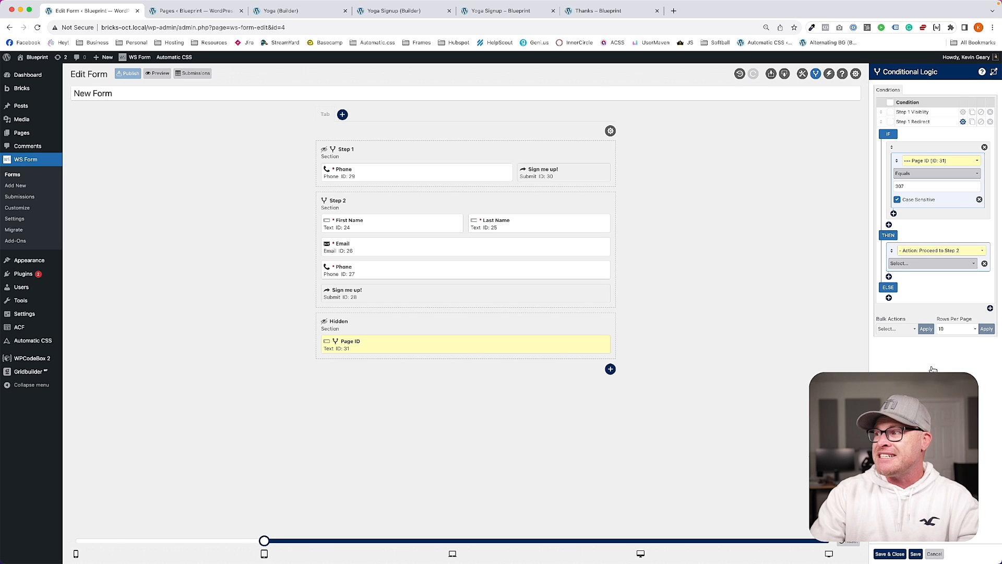
pyautogui.click(912, 263)
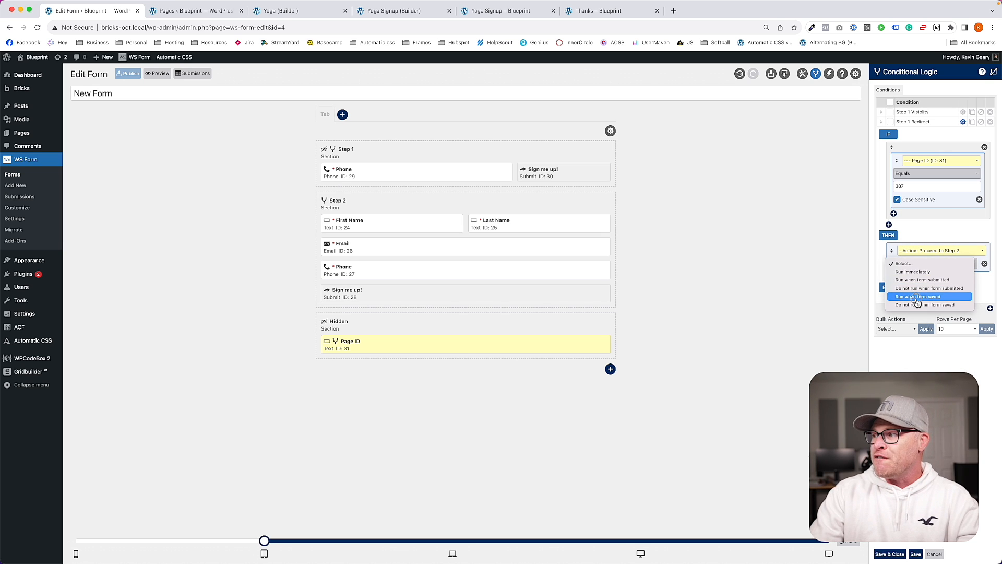
pyautogui.click(921, 280)
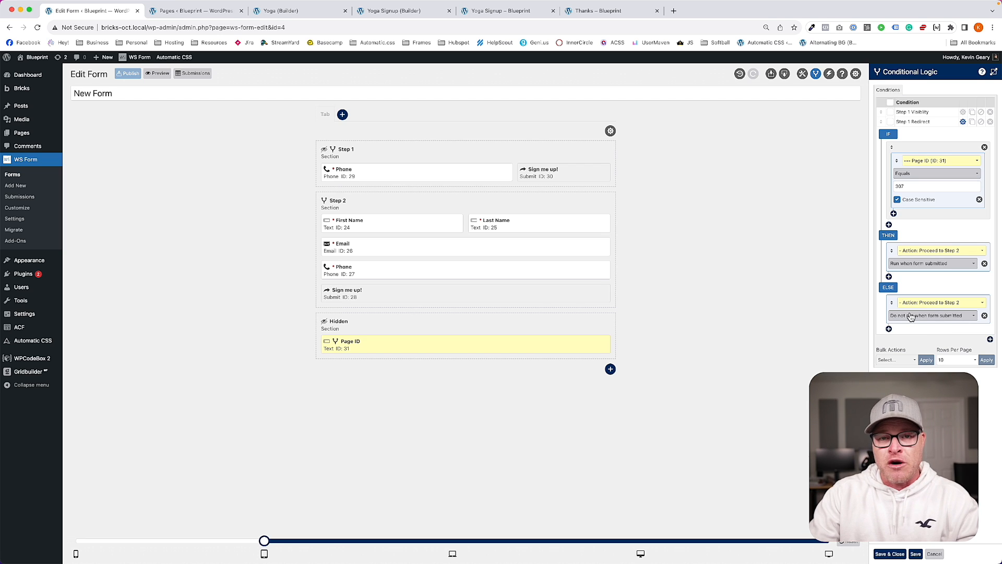
pyautogui.click(963, 122)
pyautogui.click(989, 132)
# Step: Name the new condition 'Step 2 Redirect' with IF Page ID Does not equal 307
pyautogui.write('Step 2 Red')
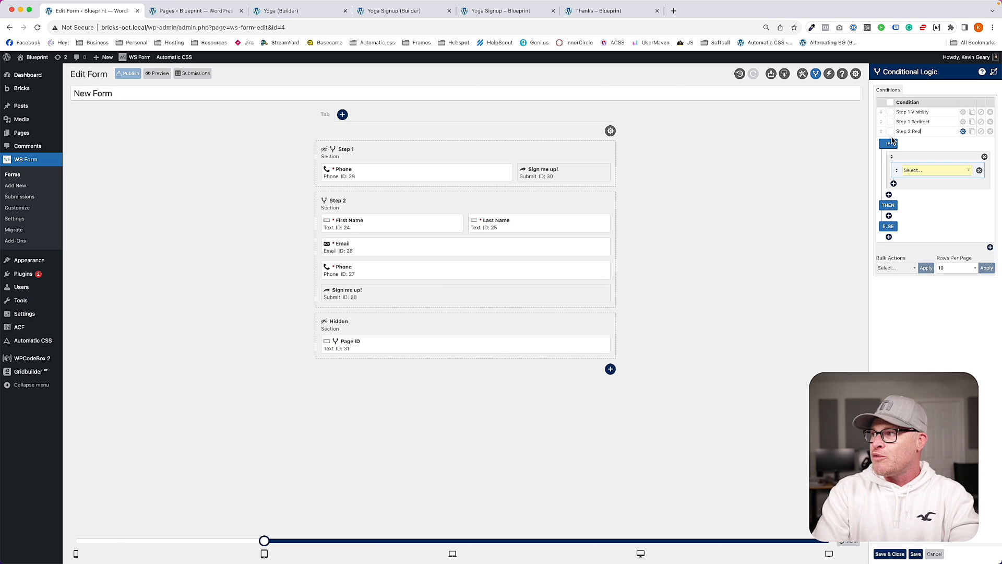
pyautogui.click(927, 172)
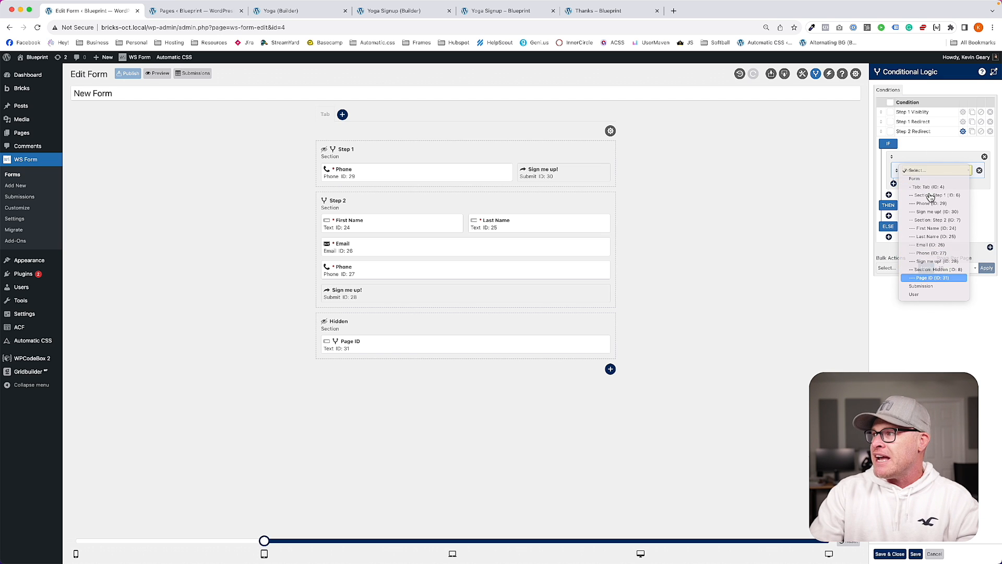
pyautogui.click(929, 278)
pyautogui.click(921, 184)
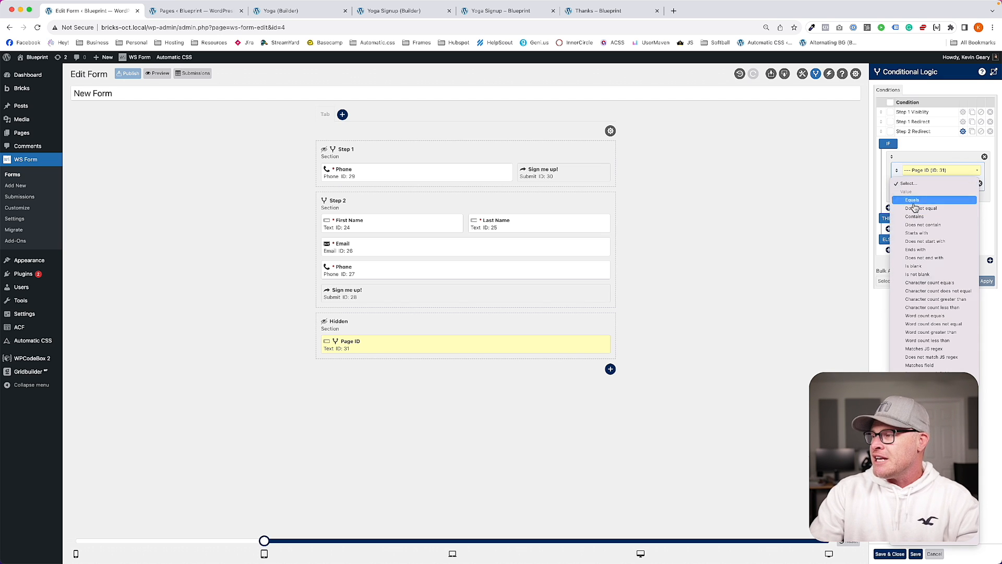
pyautogui.click(913, 203)
pyautogui.click(912, 195)
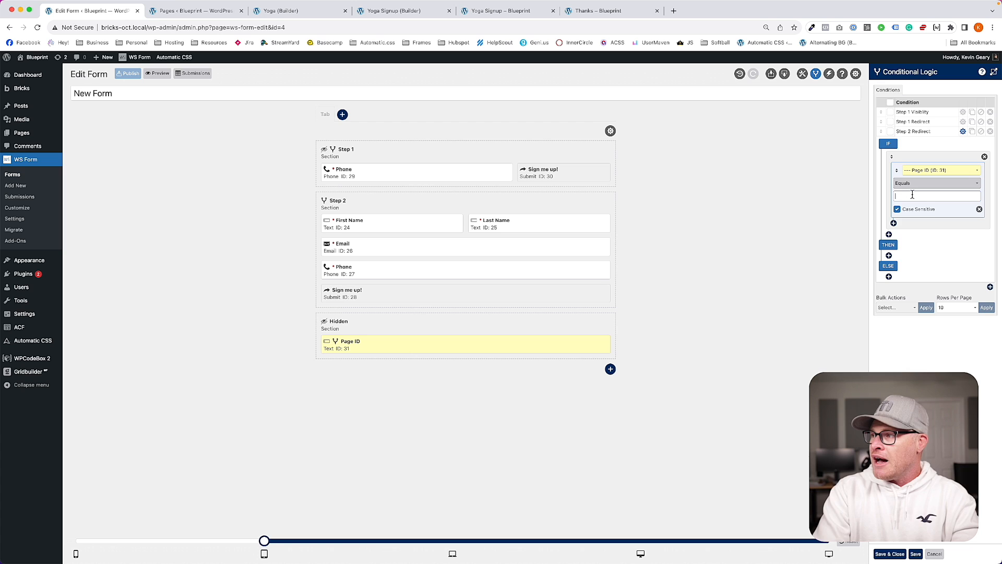
pyautogui.click(912, 183)
pyautogui.click(912, 197)
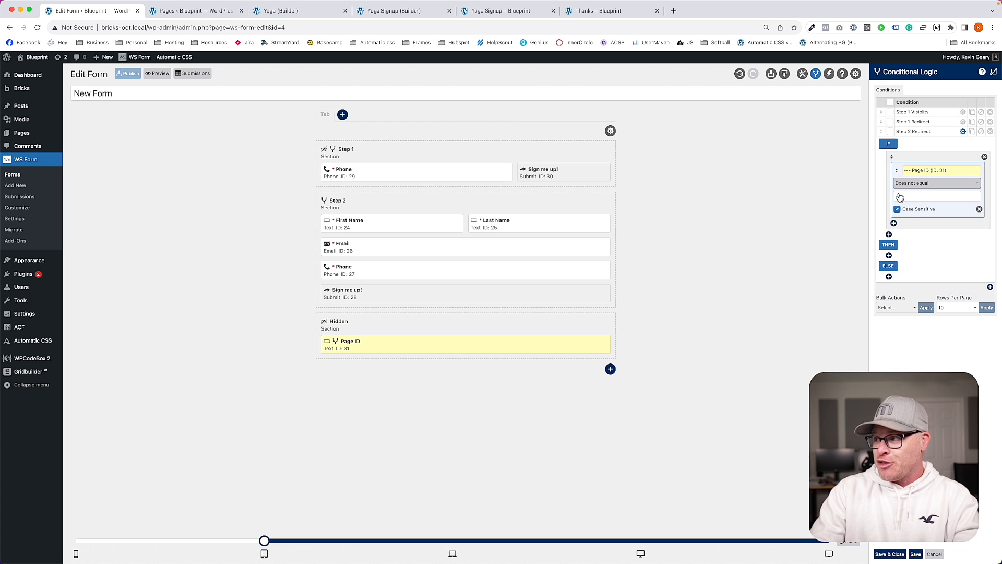
pyautogui.click(904, 196)
pyautogui.write('307')
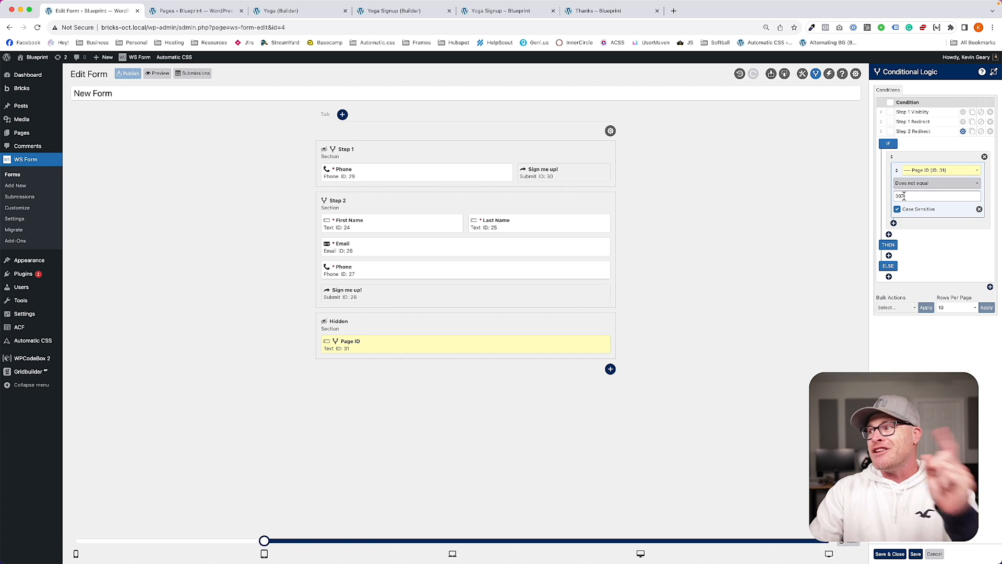
# Step: Add a THEN action Proceed to Thanks that runs when the form is submitted
pyautogui.click(889, 255)
pyautogui.click(926, 260)
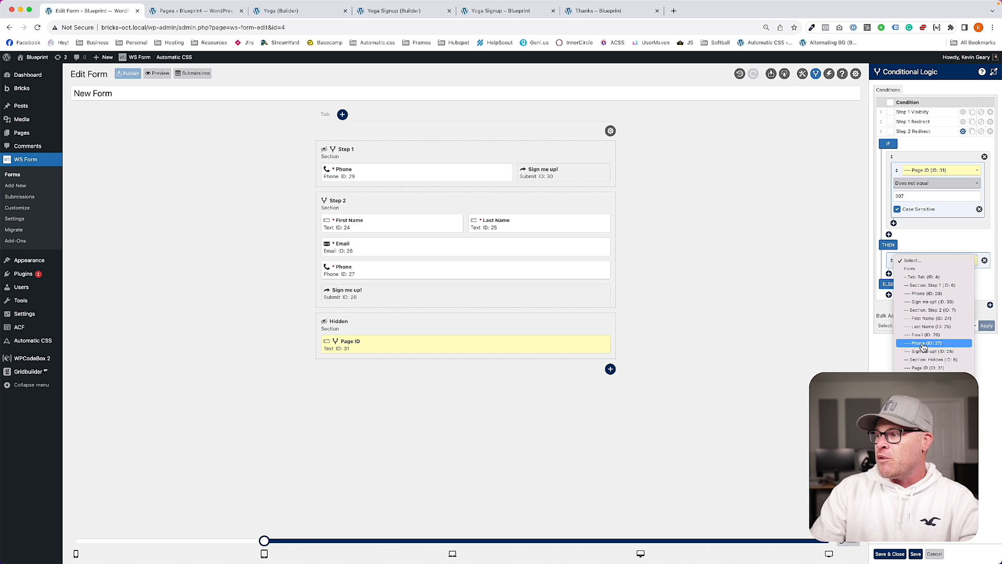
pyautogui.click(931, 408)
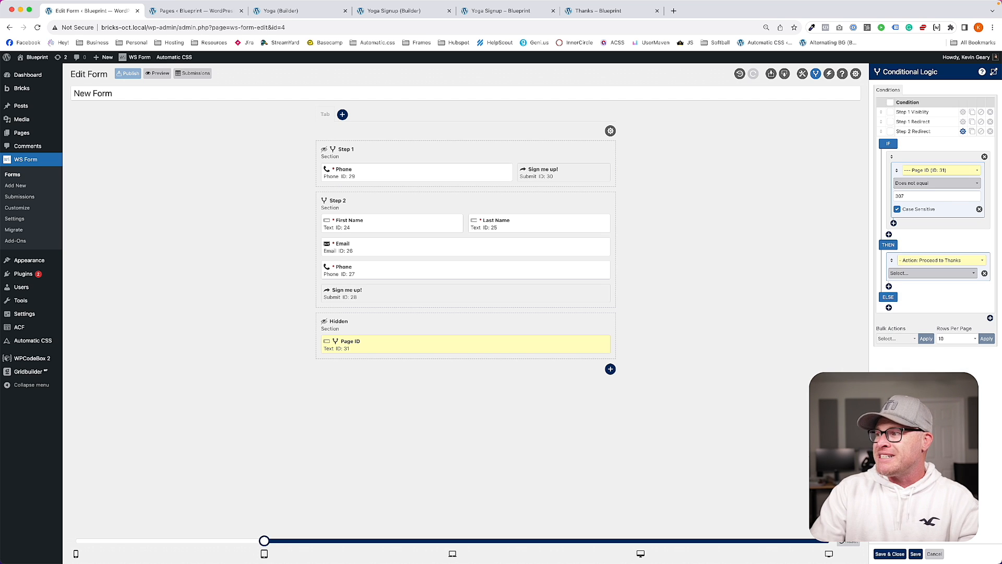
pyautogui.click(925, 273)
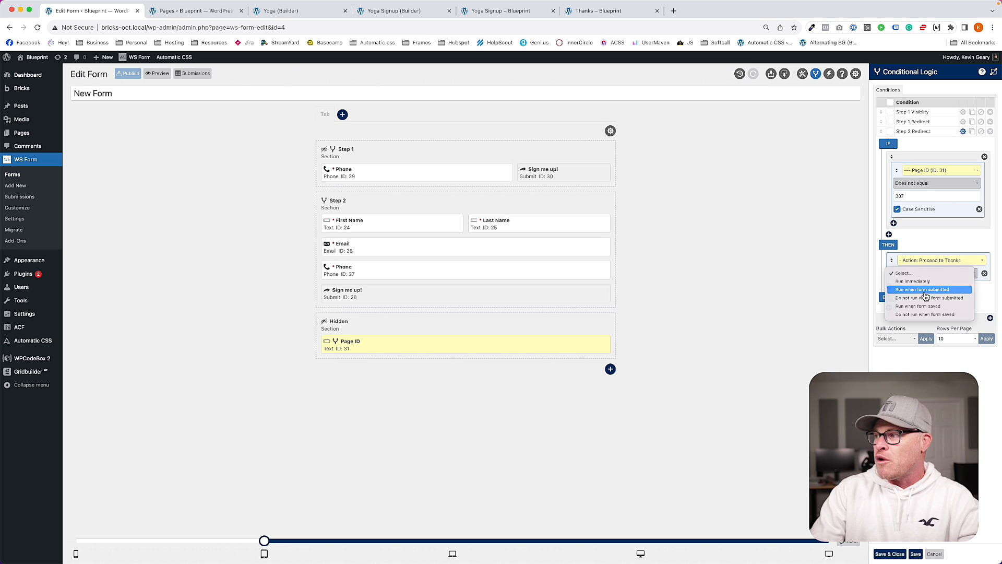
pyautogui.click(924, 290)
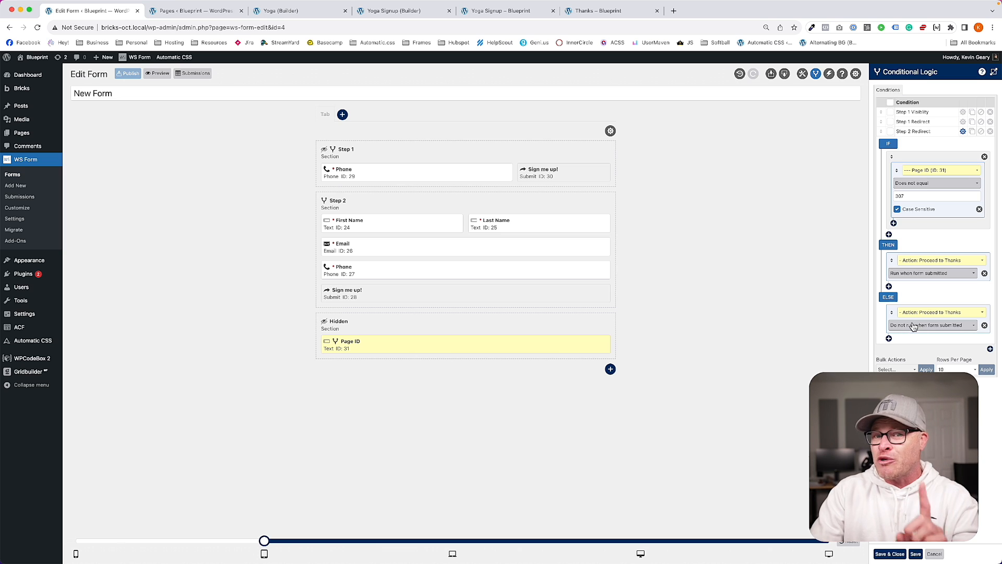
# Step: Add a Proceed to Step 2 action set not to run on submit, then save and close
pyautogui.click(889, 286)
pyautogui.click(927, 291)
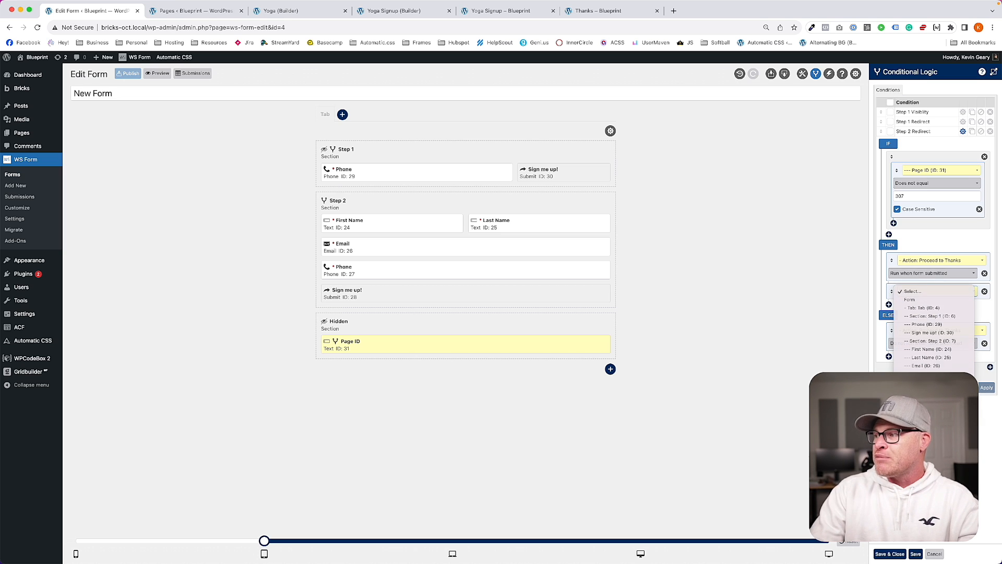
pyautogui.click(940, 417)
pyautogui.click(940, 305)
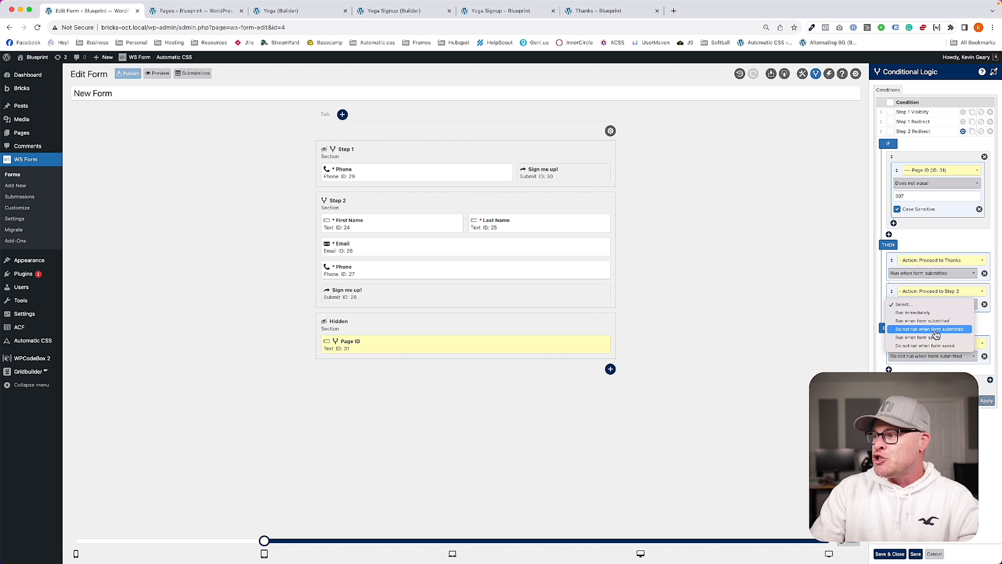
pyautogui.click(938, 333)
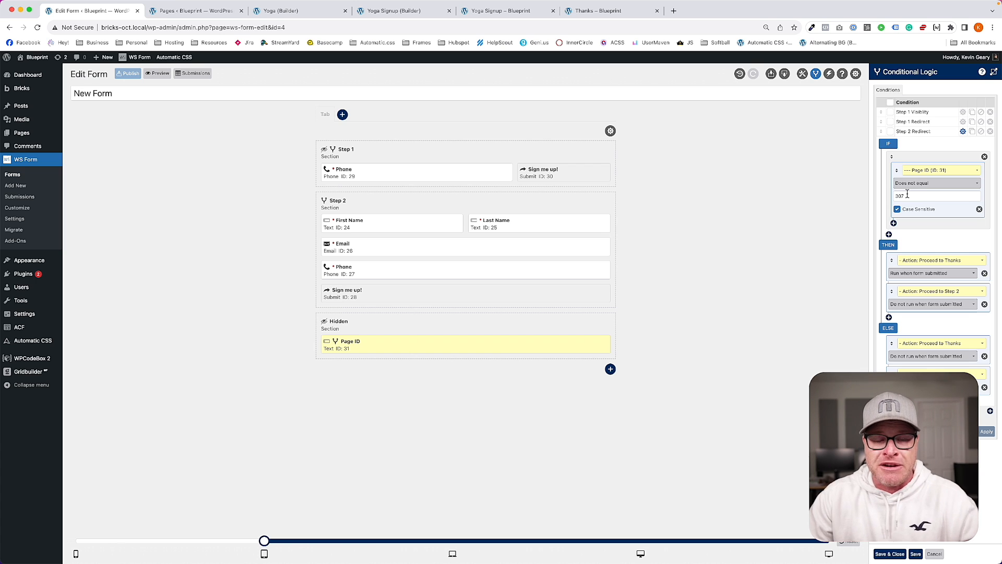
pyautogui.click(708, 234)
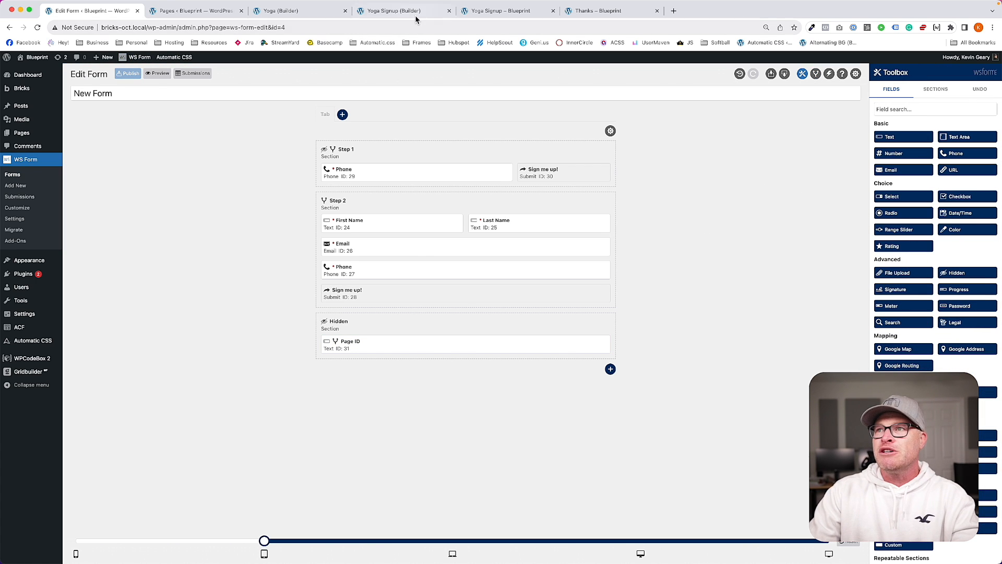
# Step: Load the /yoga/ landing page and submit a phone number to start signing up
pyautogui.click(500, 10)
pyautogui.moveTo(161, 28); pyautogui.dragTo(395, 52)
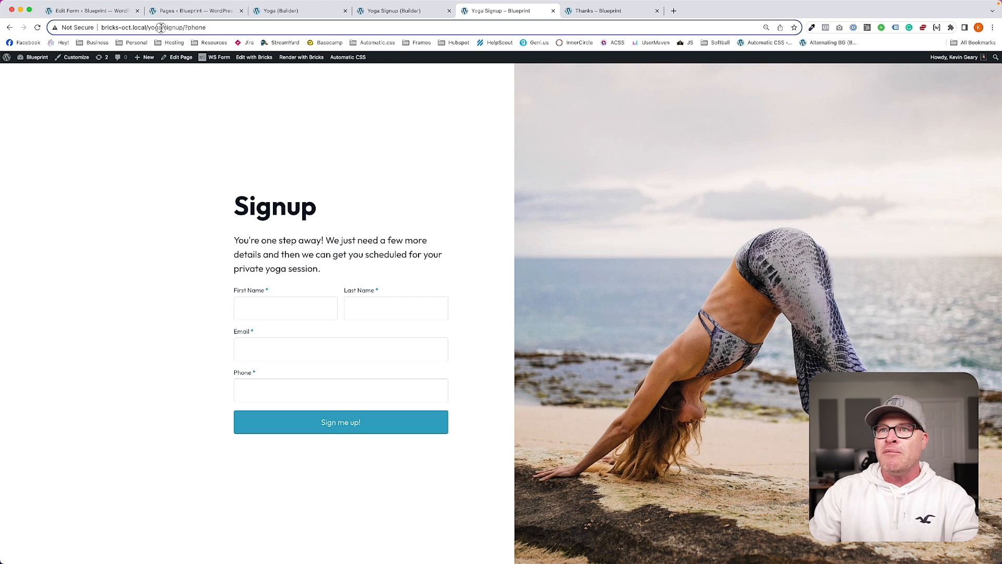
pyautogui.press('BackSpace')
pyautogui.press('Return')
pyautogui.click(458, 384)
pyautogui.write('619) 123-4')
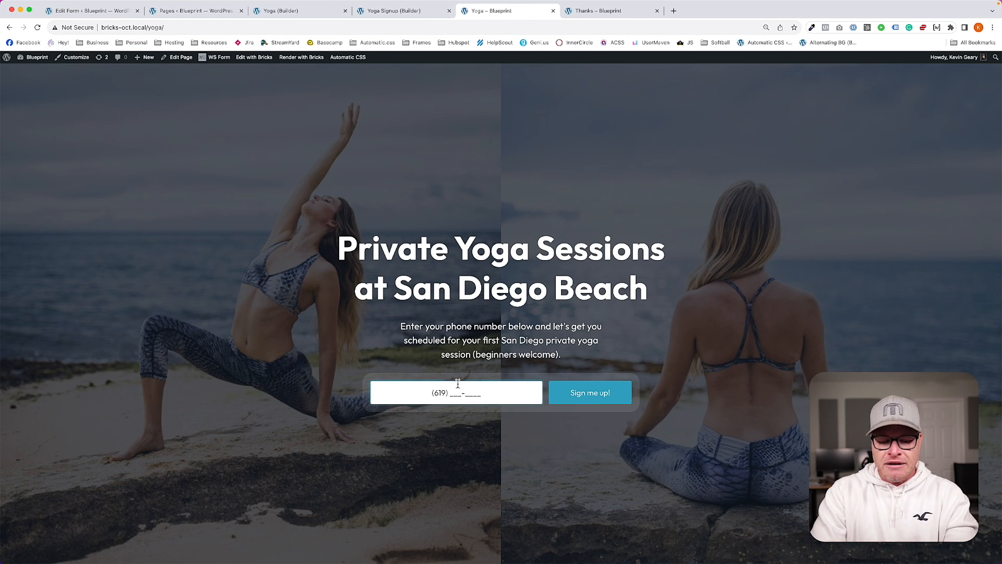
pyautogui.write('567')
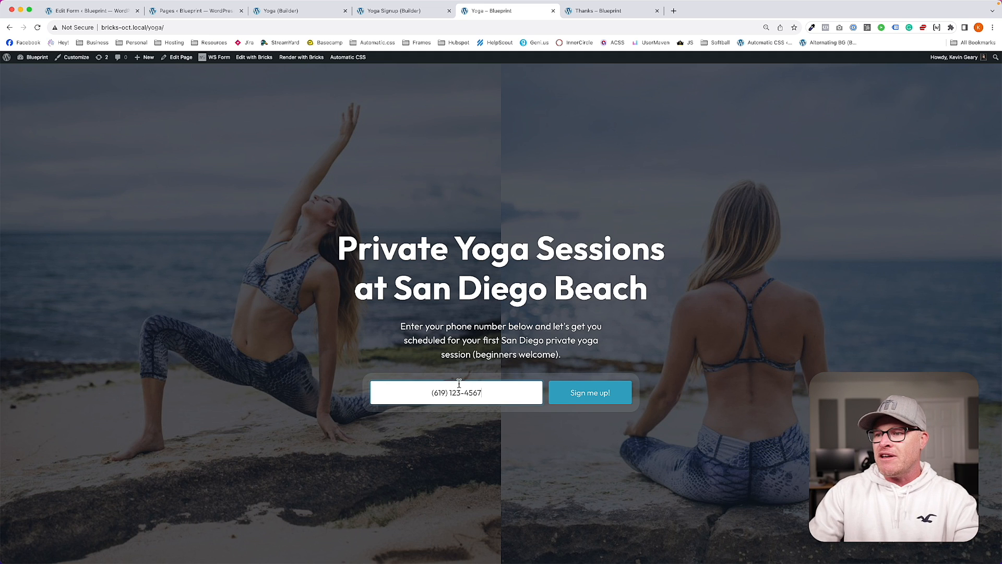
pyautogui.click(587, 392)
# Step: Enter a test first name, last name and email in the second signup step
pyautogui.click(276, 299)
pyautogui.write('Taylor')
pyautogui.press('Tab')
pyautogui.write('Swift')
pyautogui.press('Tab')
pyautogui.write('go')
pyautogui.press('BackSpace')
pyautogui.press('BackSpace')
pyautogui.press('Tab')
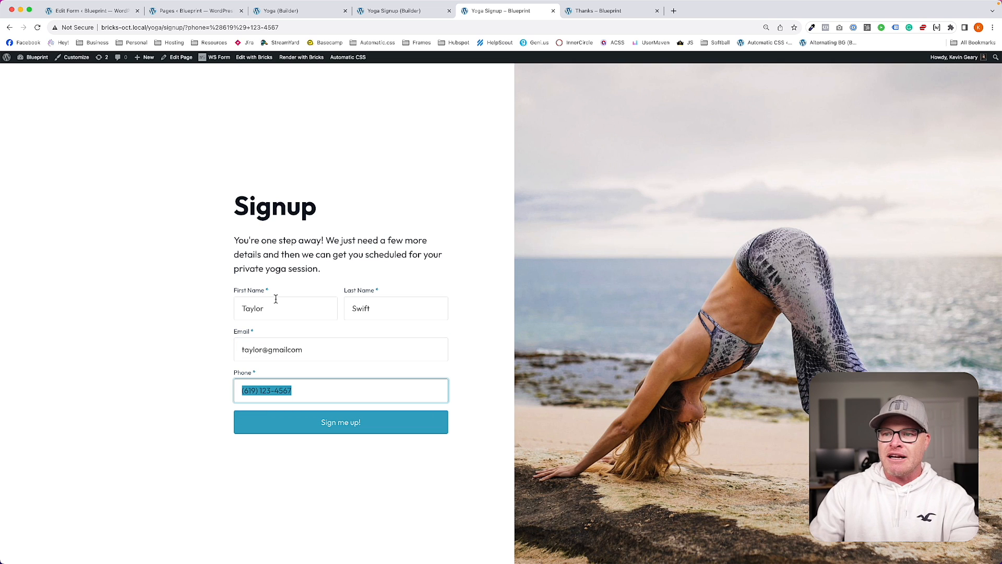
# Step: Add the missing dot to the email and submit, reaching the Welcome! thanks page
pyautogui.click(289, 350)
pyautogui.write('.')
pyautogui.click(303, 459)
pyautogui.click(345, 429)
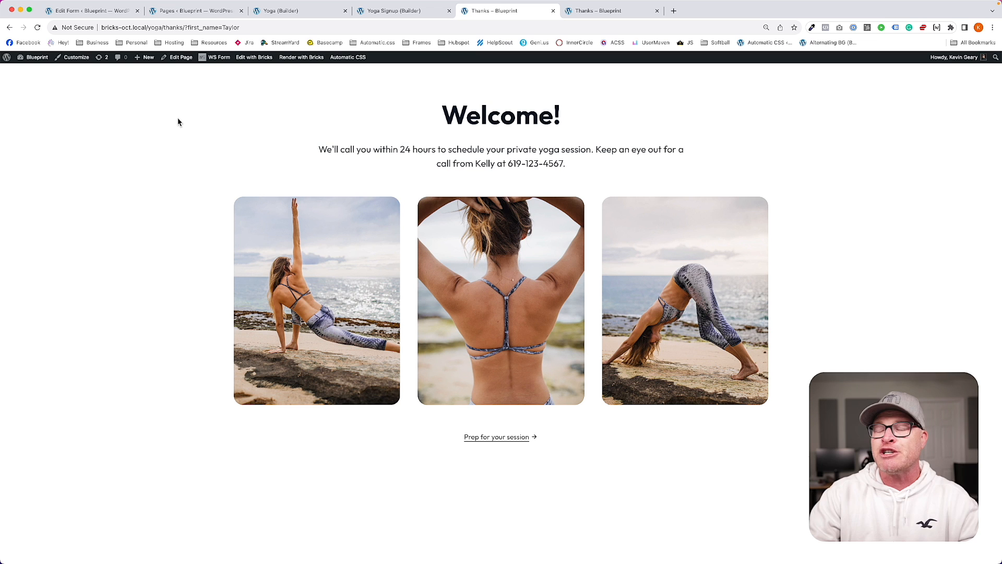
pyautogui.moveTo(550, 96); pyautogui.dragTo(555, 126)
pyautogui.click(557, 112)
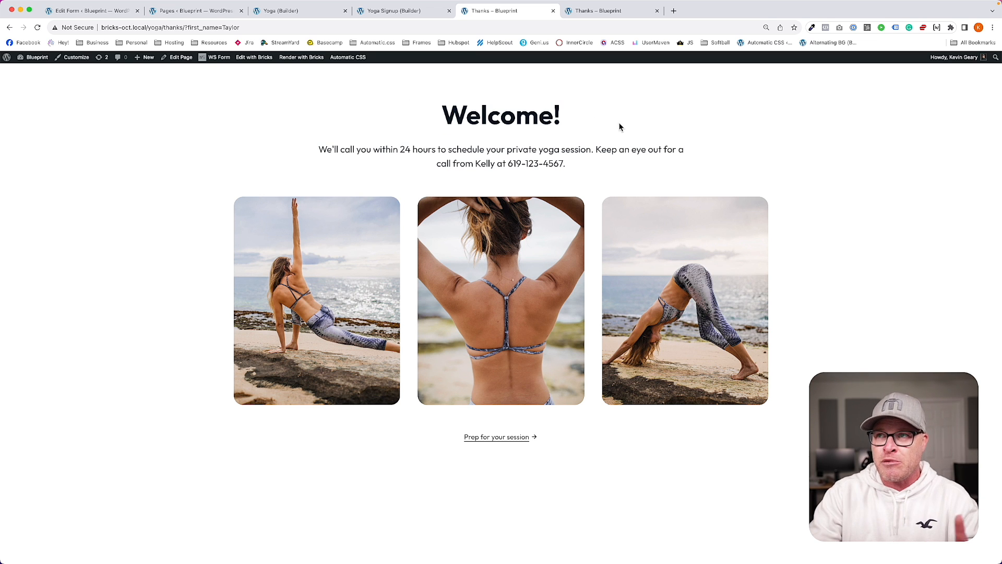
pyautogui.click(245, 57)
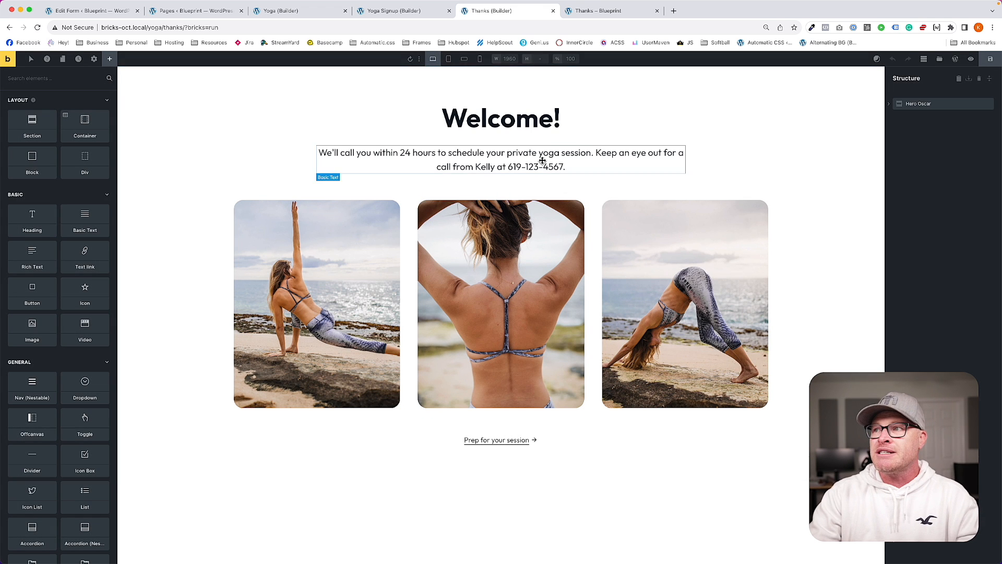
# Step: Rewrite the Welcome! heading as 'Welcome, {url_parameter:first_name}!' using the url_parameter dynamic tag
pyautogui.click(552, 127)
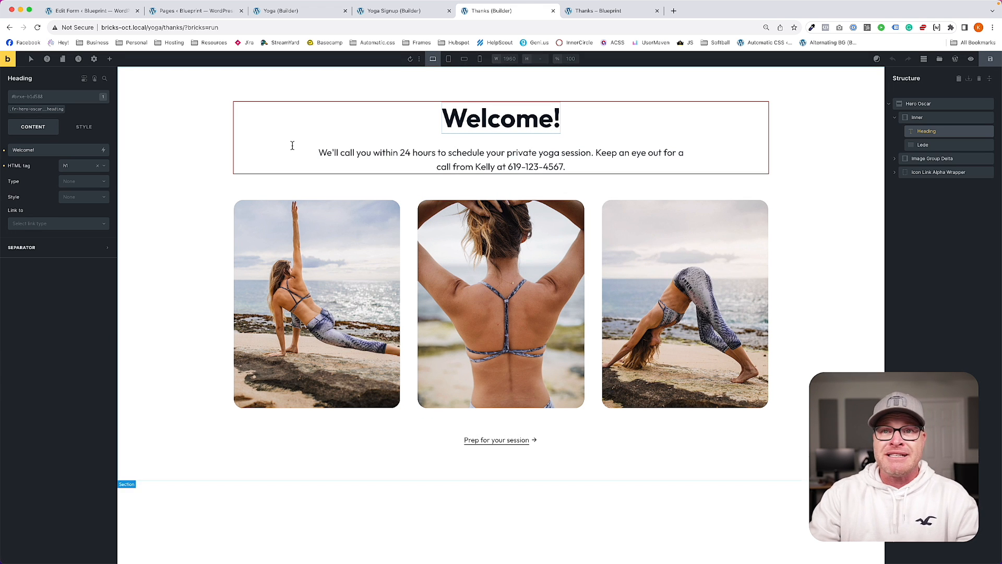
pyautogui.click(96, 150)
pyautogui.press('BackSpace')
pyautogui.write(',')
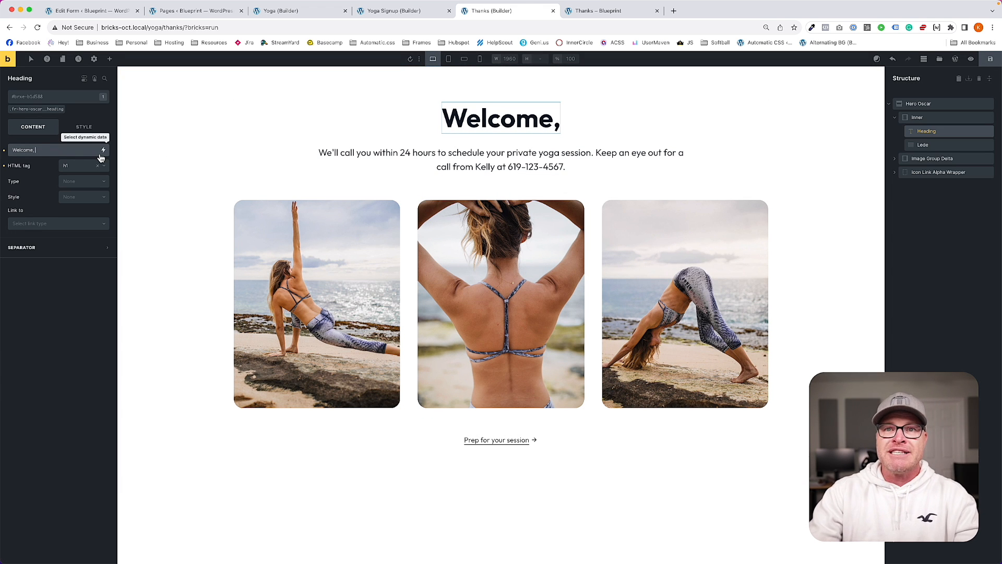
pyautogui.click(103, 150)
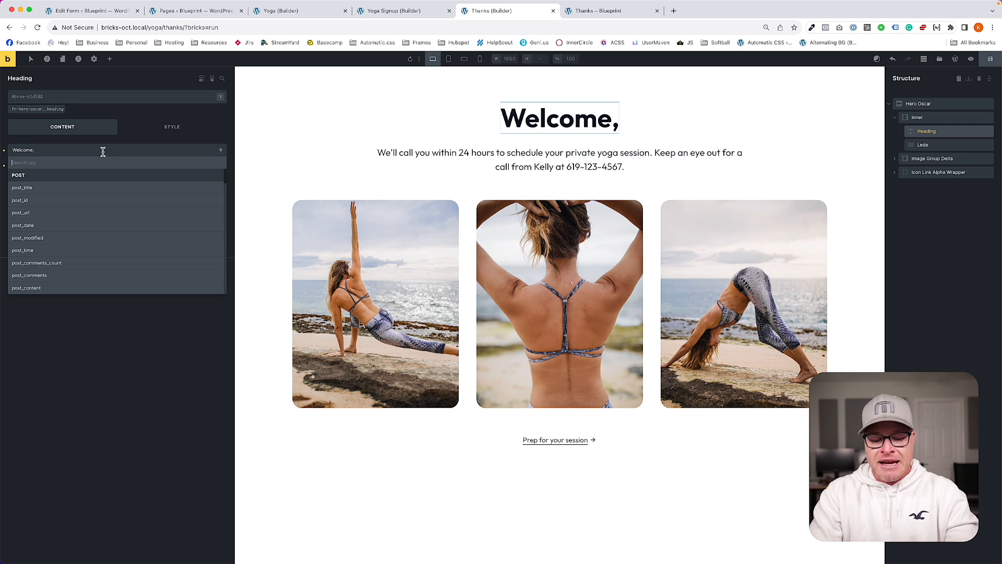
pyautogui.write('url')
pyautogui.click(35, 228)
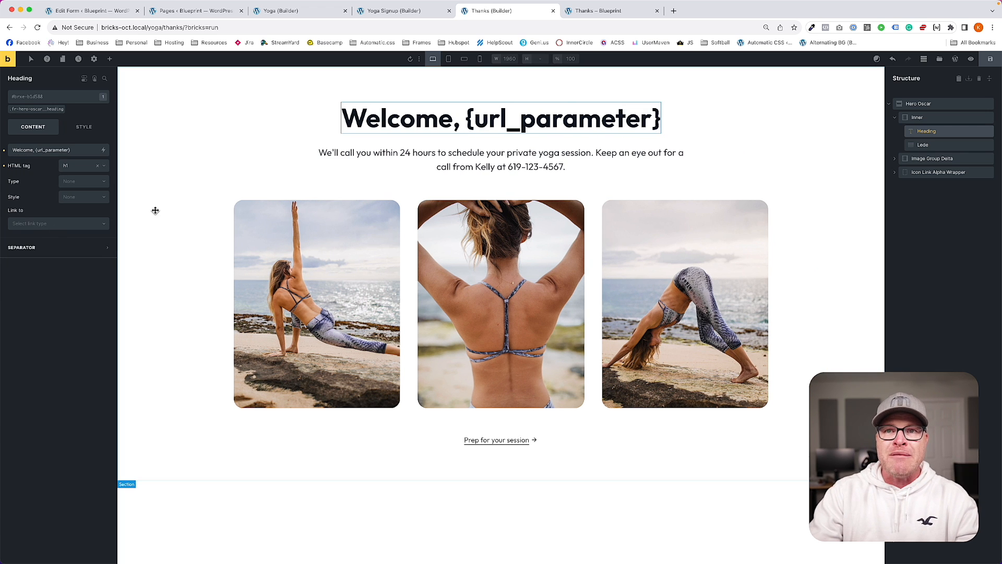
pyautogui.press('super+equal')
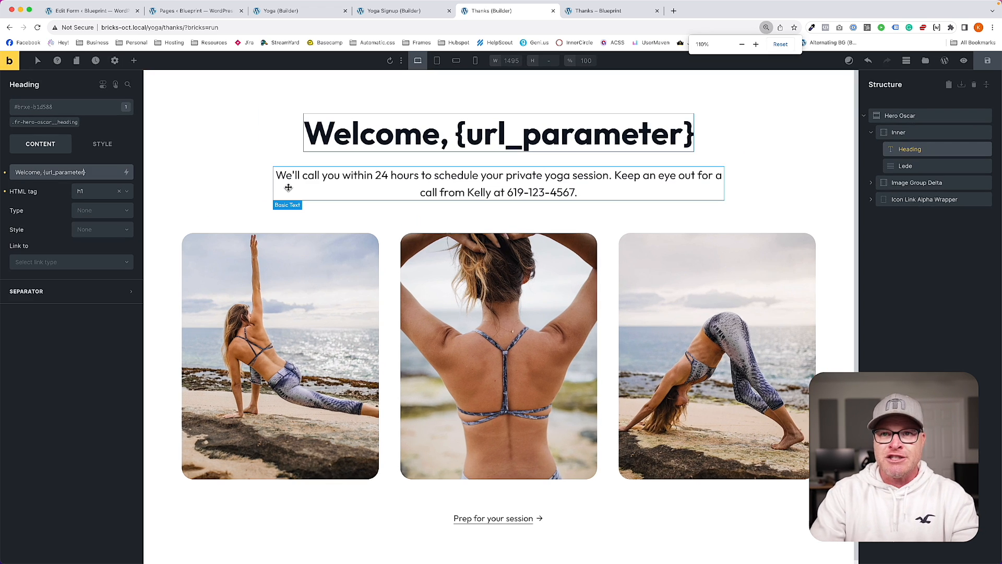
pyautogui.write(':')
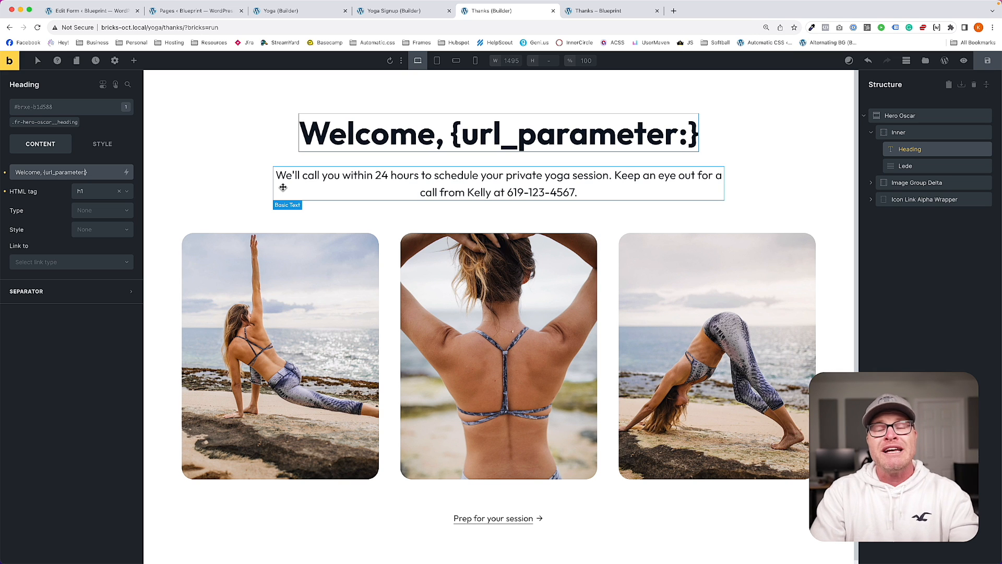
pyautogui.write('first_n')
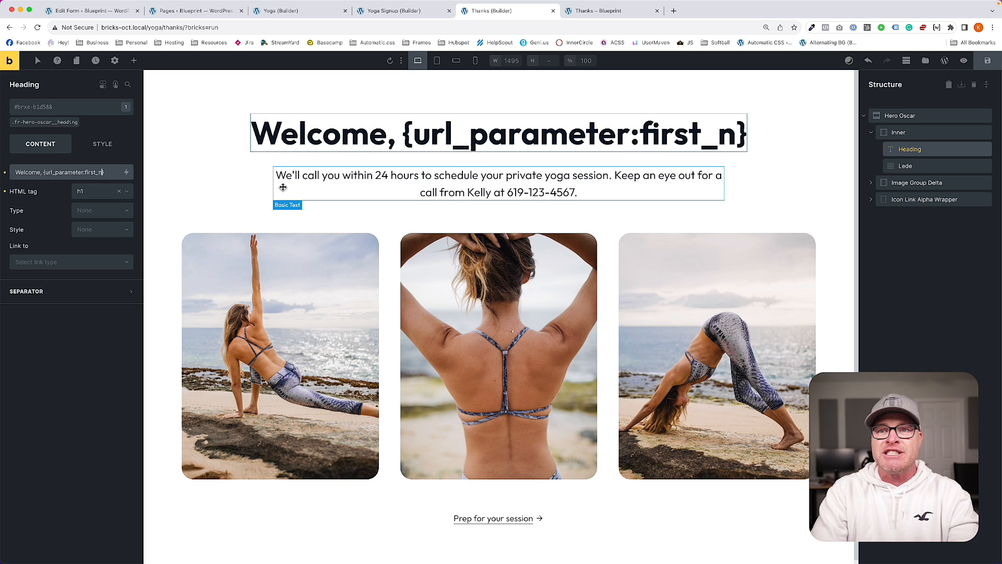
pyautogui.write('ame')
pyautogui.press('Right')
pyautogui.write('!')
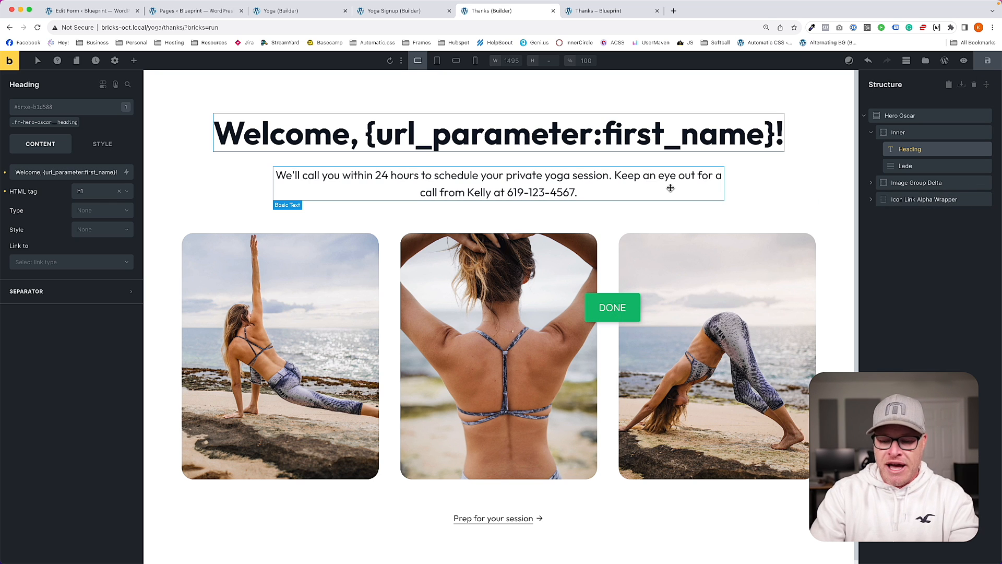
pyautogui.hotkey('ctrl', '-')
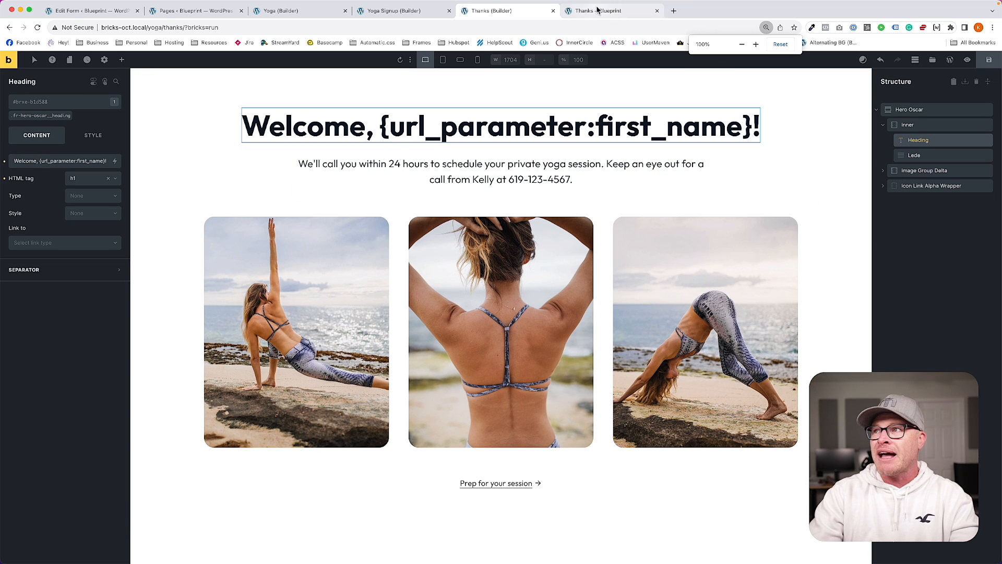
# Step: Reload the live thanks page to check the updated heading
pyautogui.click(614, 12)
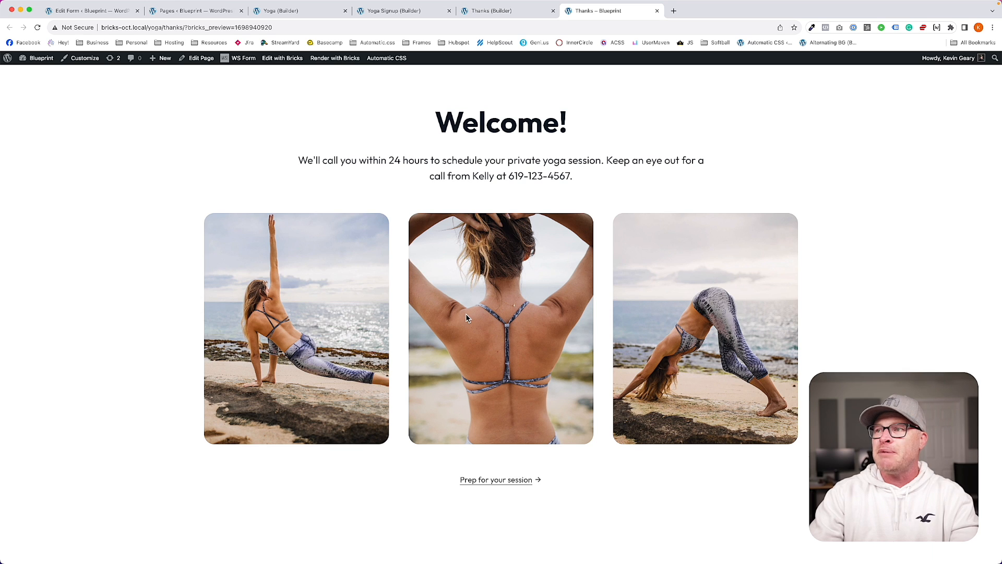
pyautogui.press('super+r')
pyautogui.moveTo(561, 126)
pyautogui.mouseDown()
pyautogui.moveTo(576, 127)
pyautogui.moveTo(565, 127)
pyautogui.mouseUp()
pyautogui.click(566, 128)
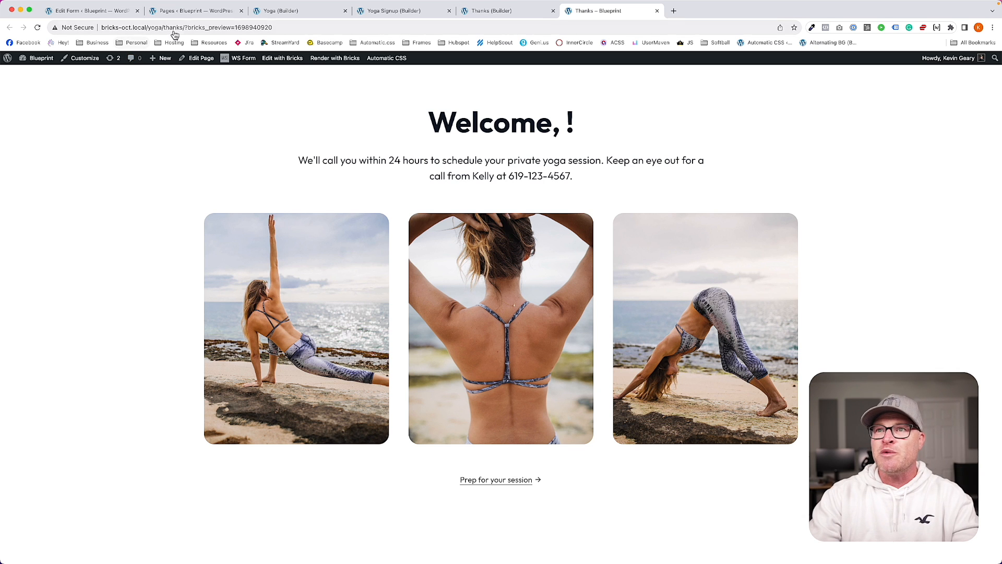
# Step: Return to the /yoga/ landing page and submit a phone number
pyautogui.moveTo(174, 27); pyautogui.dragTo(456, 31)
pyautogui.write('/')
pyautogui.press('Return')
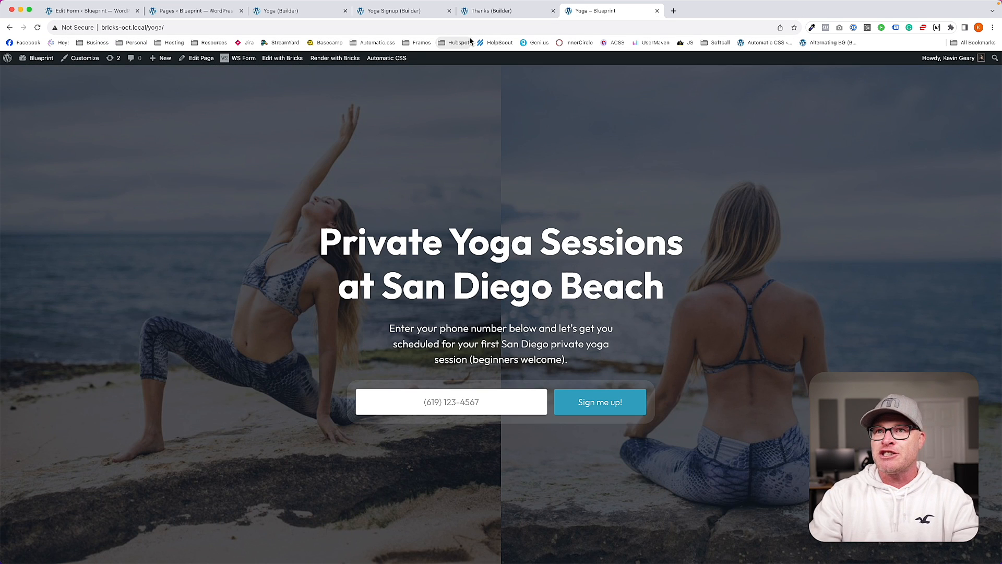
pyautogui.click(467, 397)
pyautogui.write('612) 9')
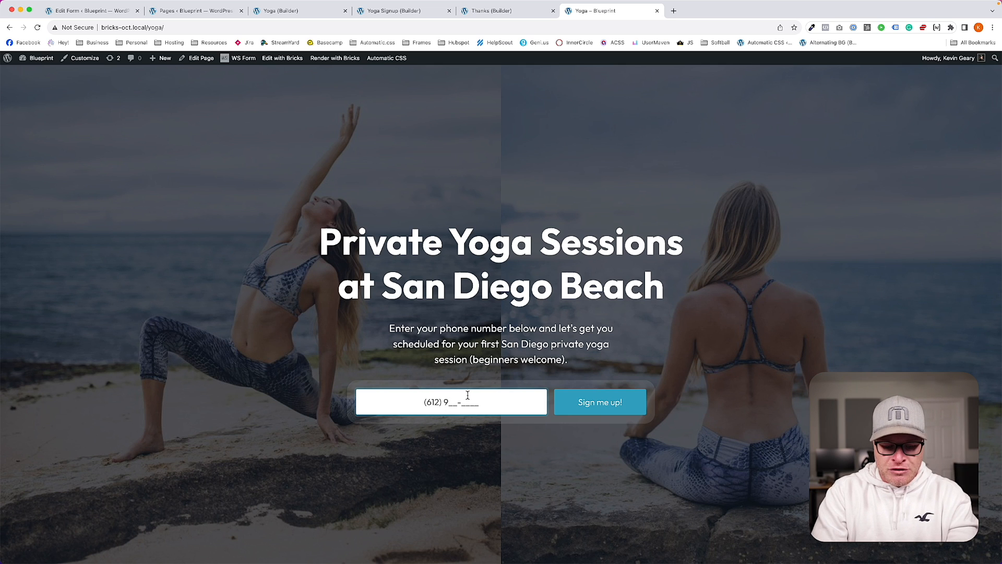
pyautogui.write('99-9999')
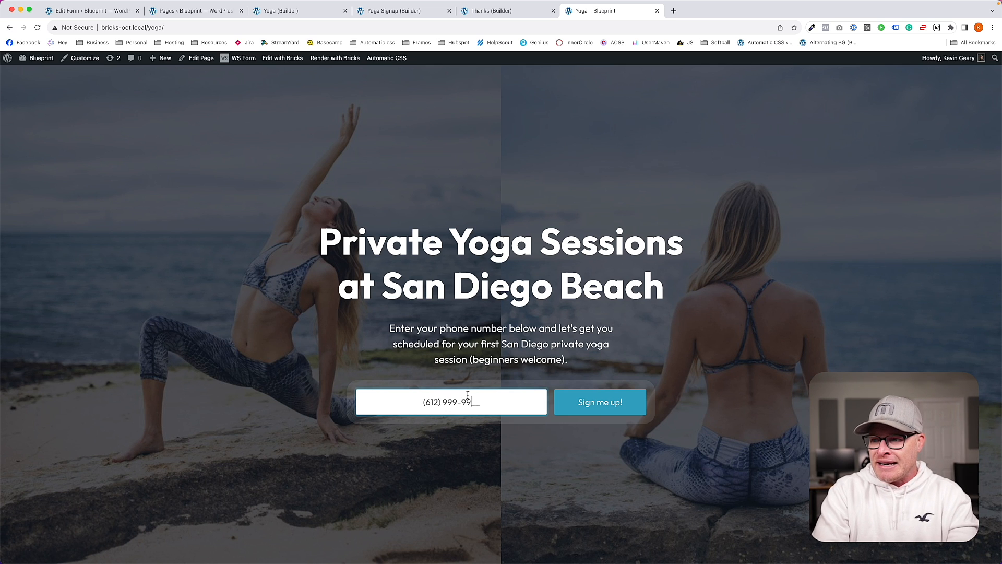
pyautogui.click(594, 400)
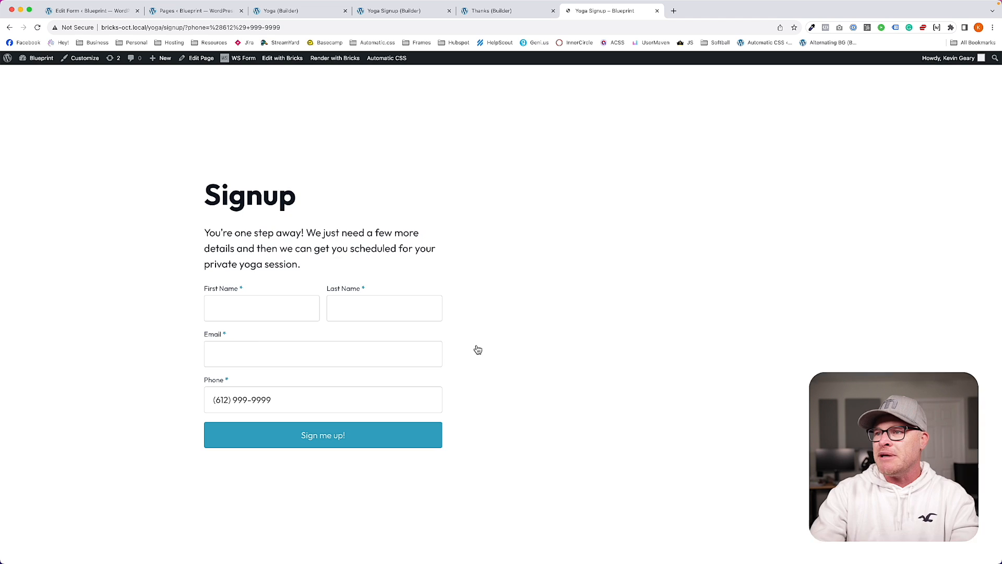
# Step: Submit a test first name, last name and email, and check the personalised welcome heading
pyautogui.click(271, 308)
pyautogui.write('Taylor')
pyautogui.press('Tab')
pyautogui.write('Swift')
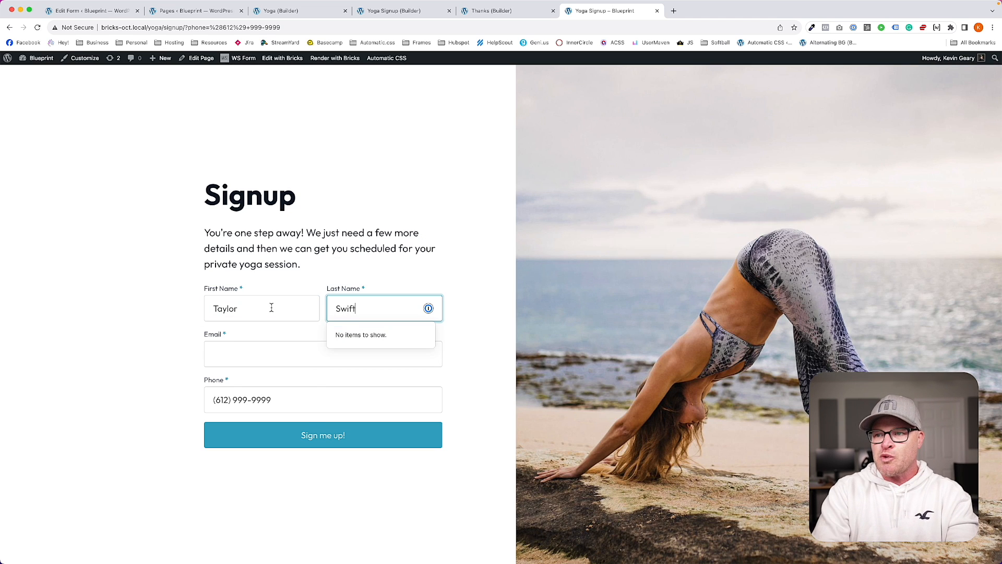
pyautogui.press('Tab')
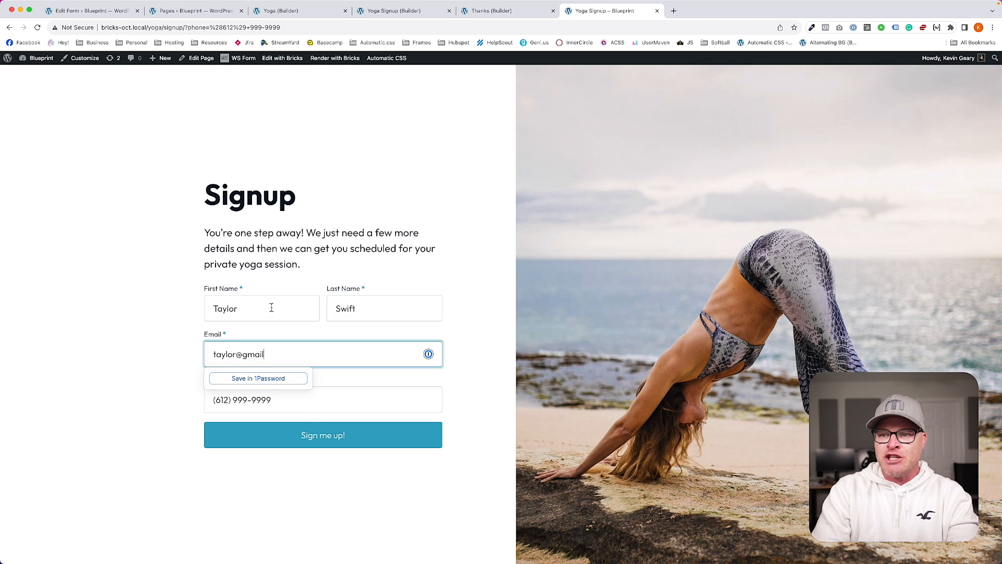
pyautogui.press('Tab')
pyautogui.click(308, 436)
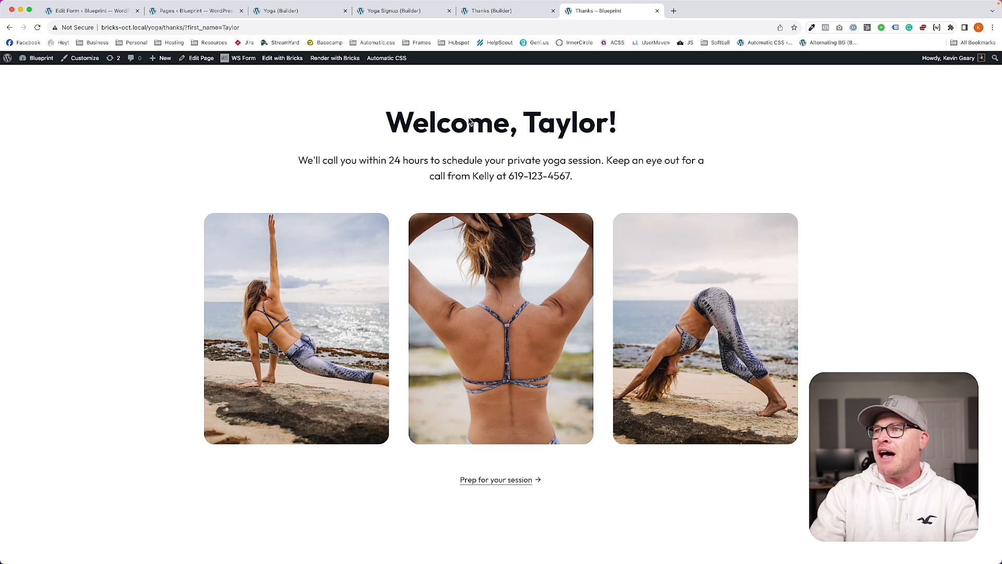
pyautogui.moveTo(387, 123); pyautogui.dragTo(617, 125)
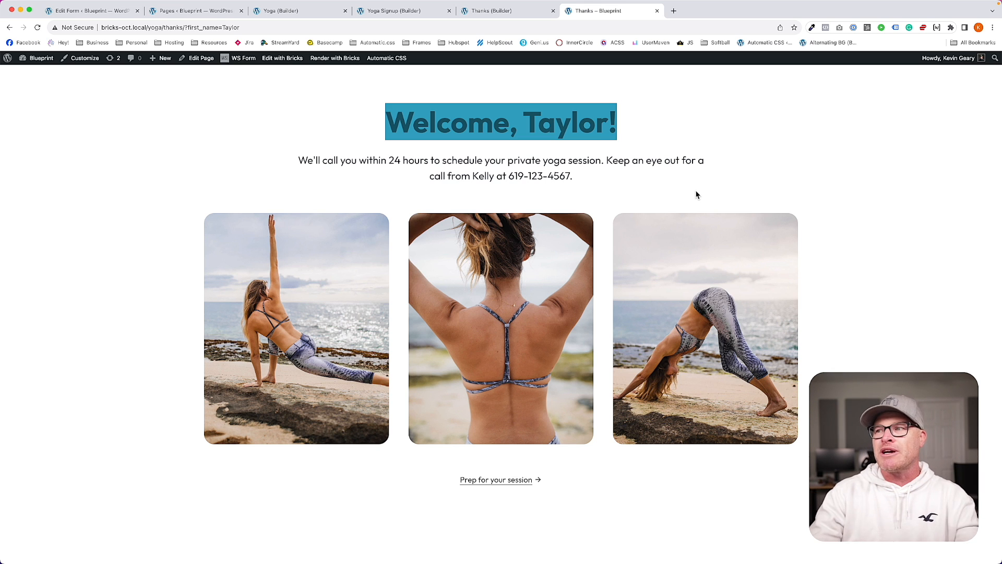
pyautogui.click(631, 177)
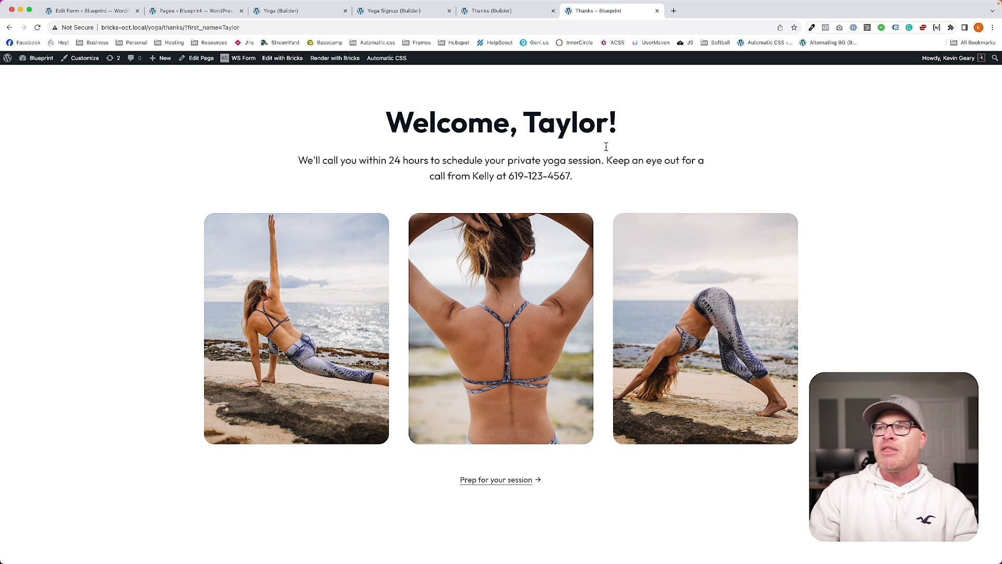
pyautogui.click(104, 10)
# Step: View submissions for New Form, then go to the forms list
pyautogui.click(22, 213)
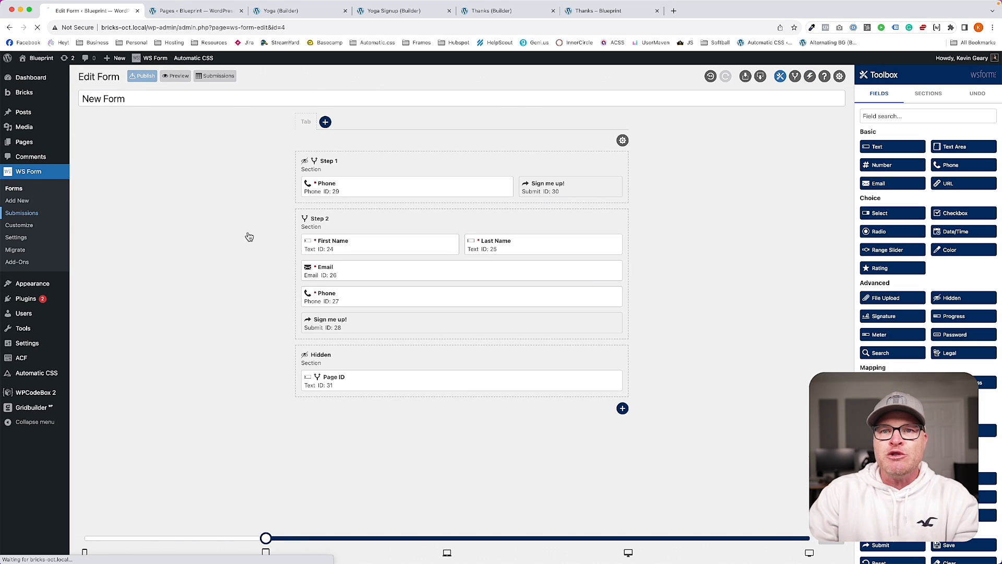
pyautogui.click(137, 99)
pyautogui.click(136, 108)
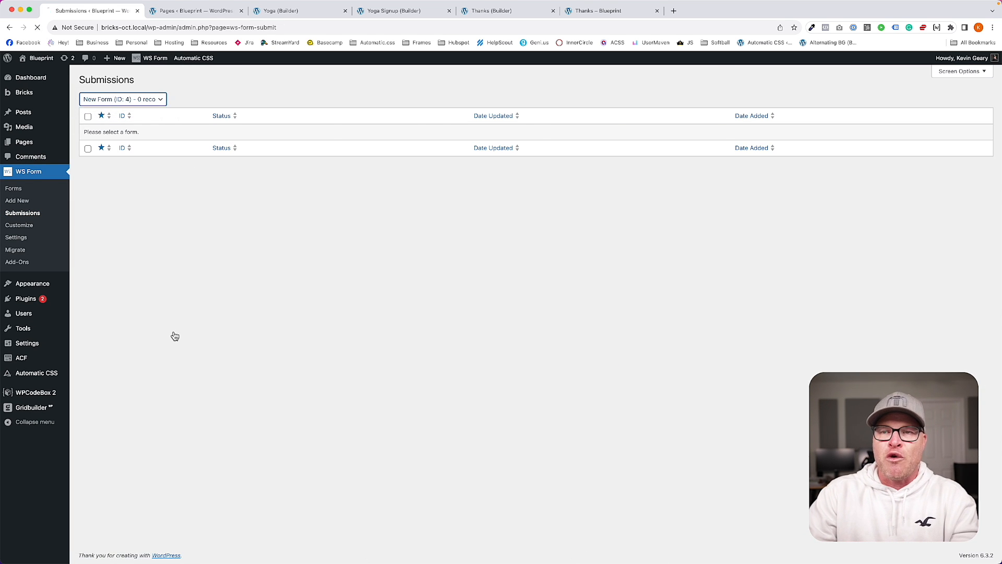
pyautogui.click(33, 193)
# Step: Rename New Form to 'Yoga Signup'
pyautogui.click(145, 149)
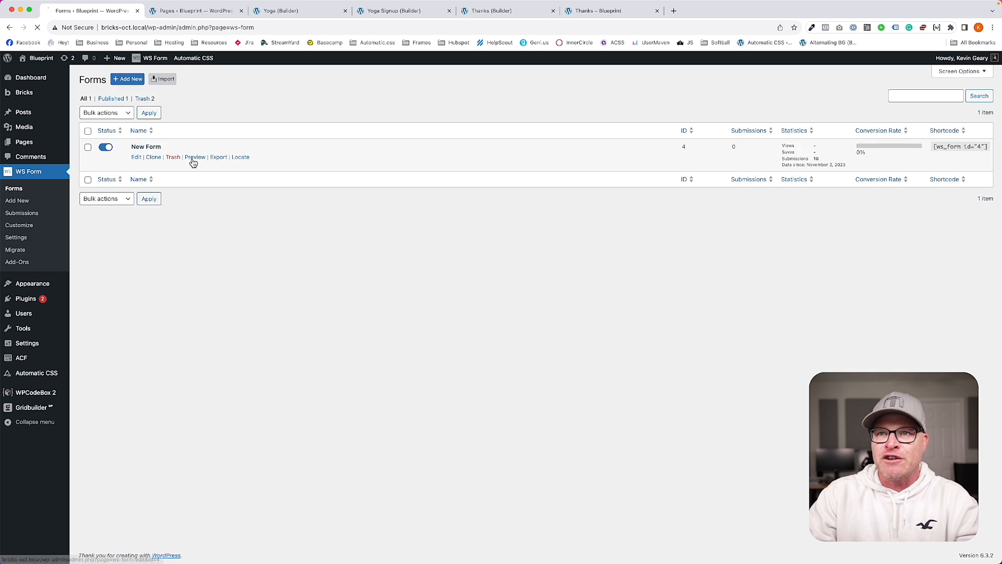
pyautogui.tripleClick(134, 101)
pyautogui.write('Yoga Signup')
pyautogui.press('BackSpace')
pyautogui.press('BackSpace')
pyautogui.press('BackSpace')
pyautogui.press('BackSpace')
pyautogui.write('gup')
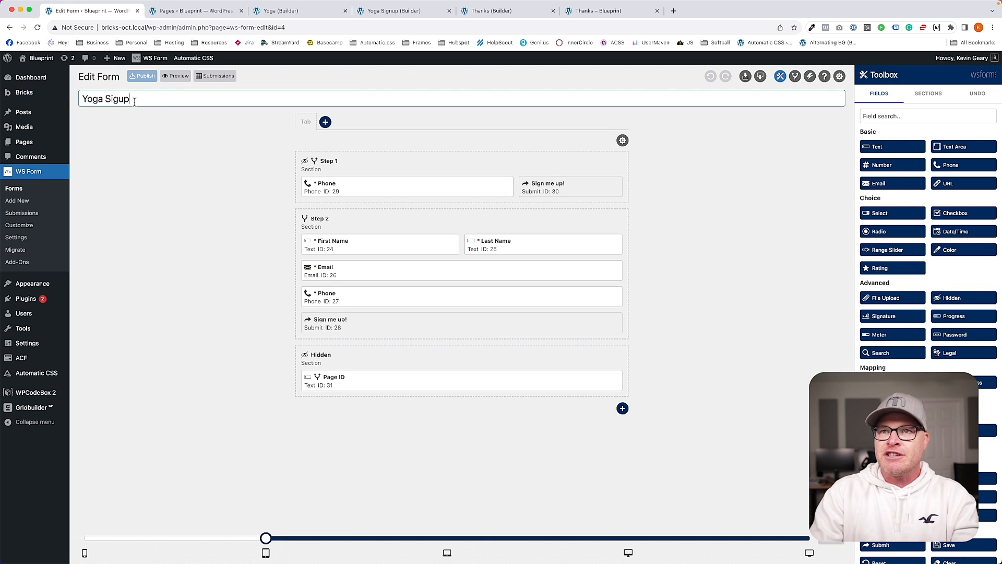
pyautogui.click(120, 102)
pyautogui.write('n')
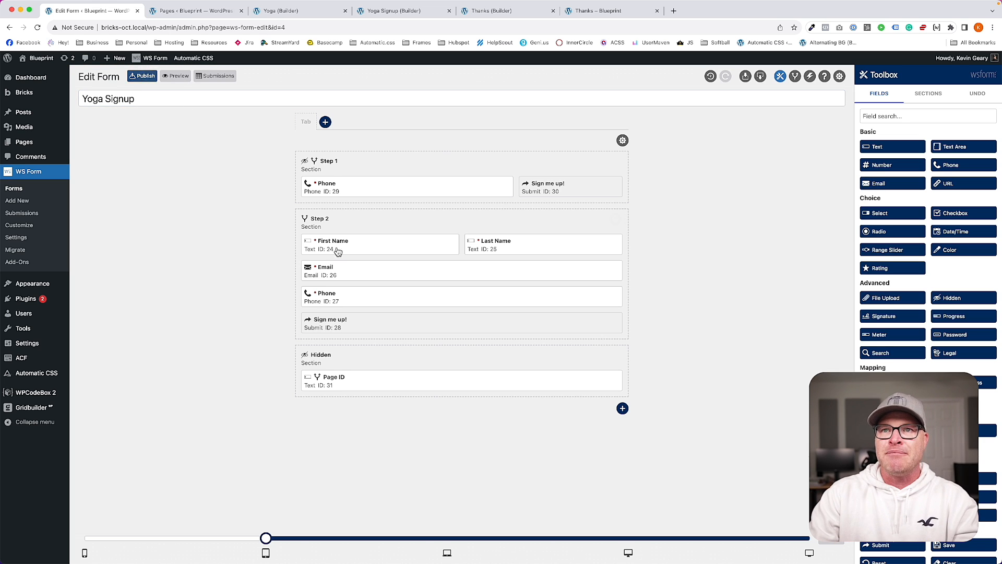
# Step: Check that Yoga Signup has no submissions, then return to the forms list
pyautogui.click(21, 212)
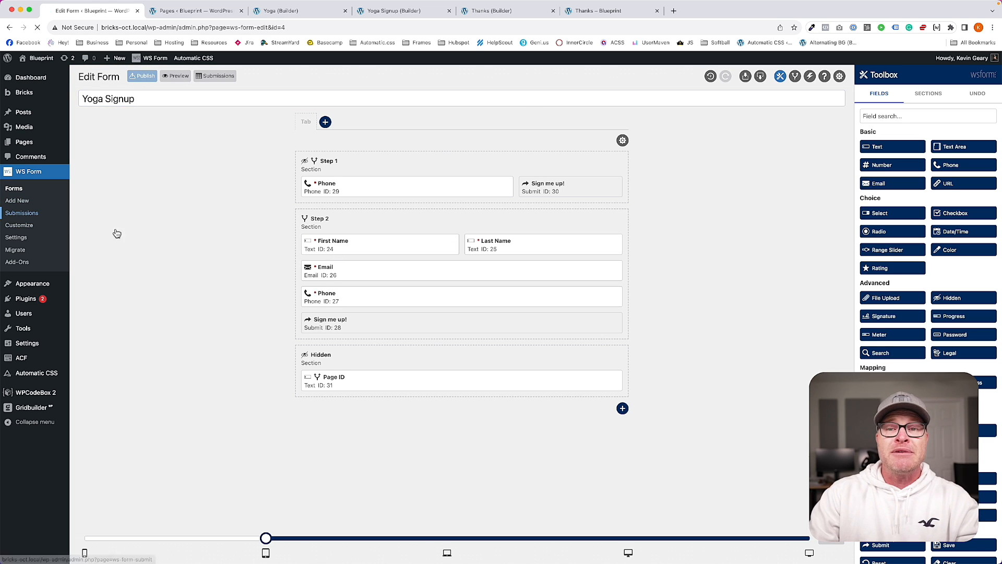
pyautogui.click(132, 101)
pyautogui.click(130, 108)
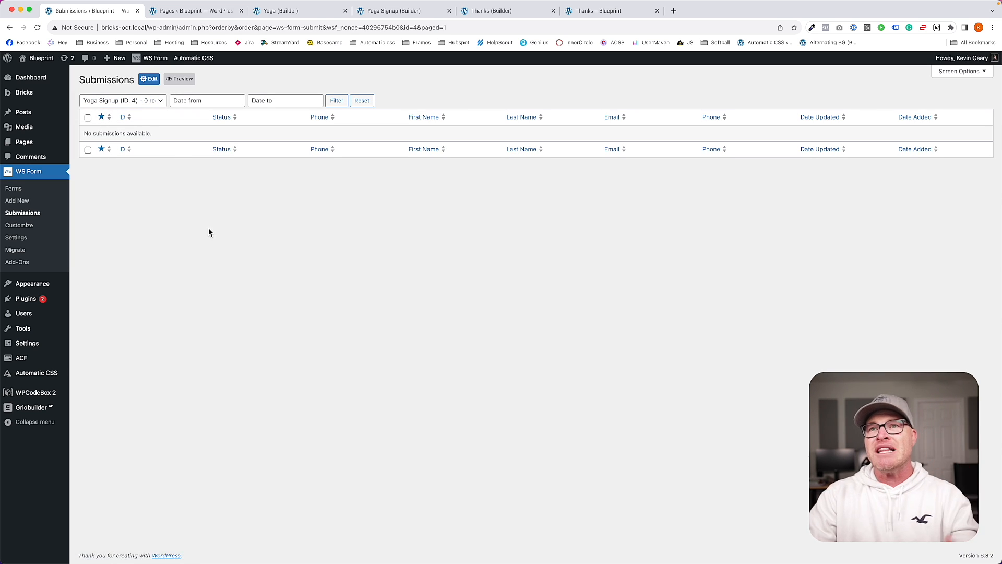
pyautogui.click(49, 190)
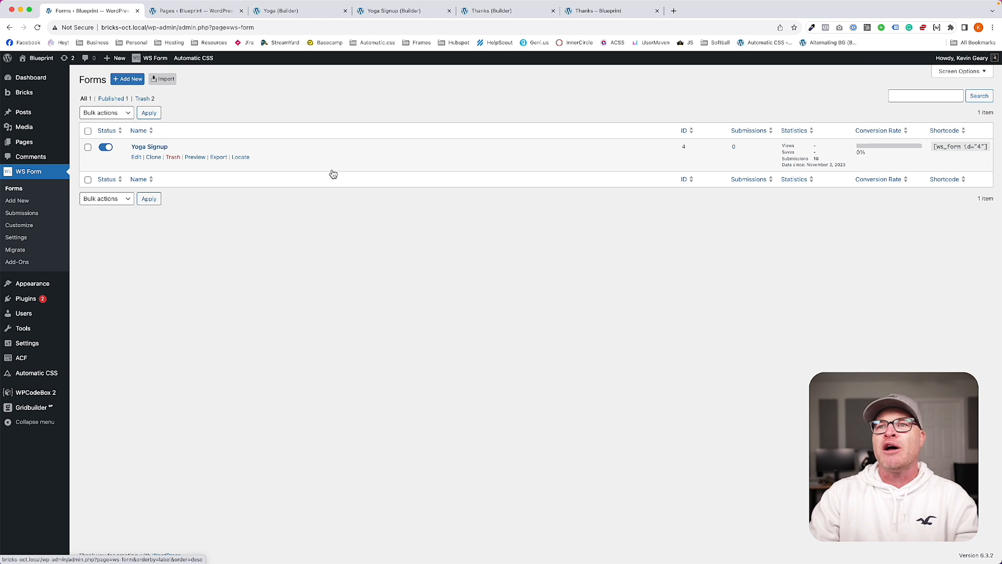
# Step: Give Yoga Signup a Save Submission action saving all fields, then publish the form
pyautogui.click(136, 157)
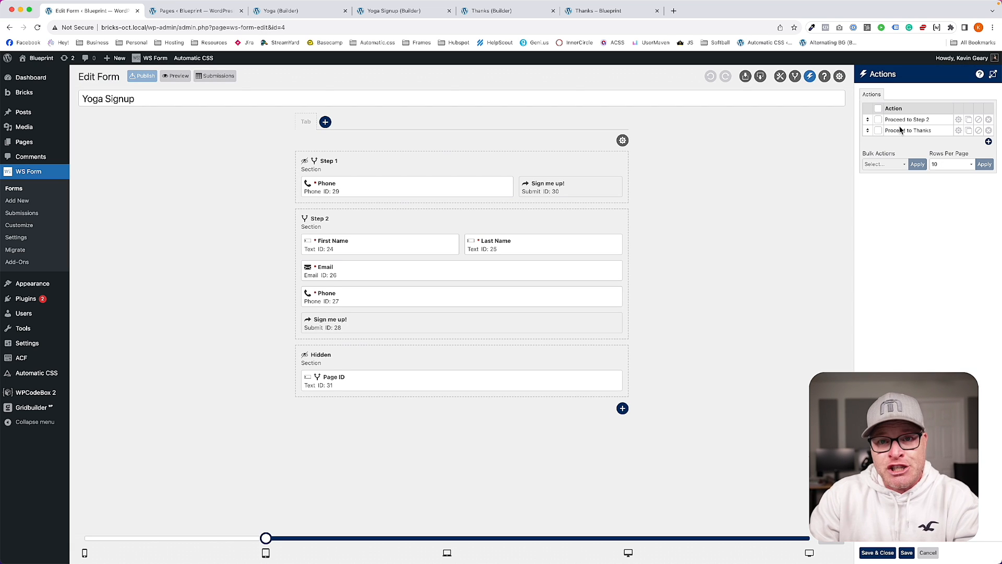
pyautogui.click(988, 142)
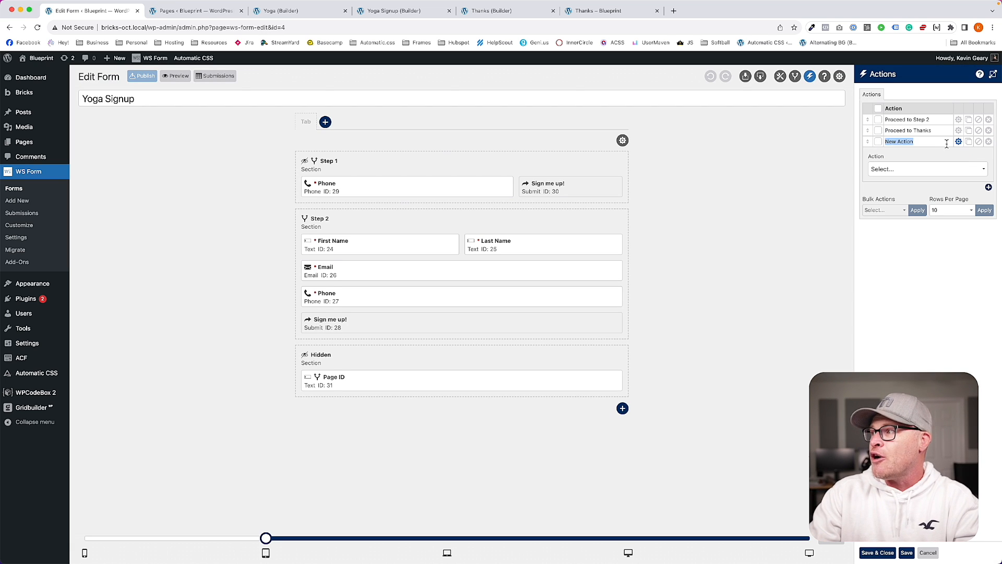
pyautogui.click(909, 171)
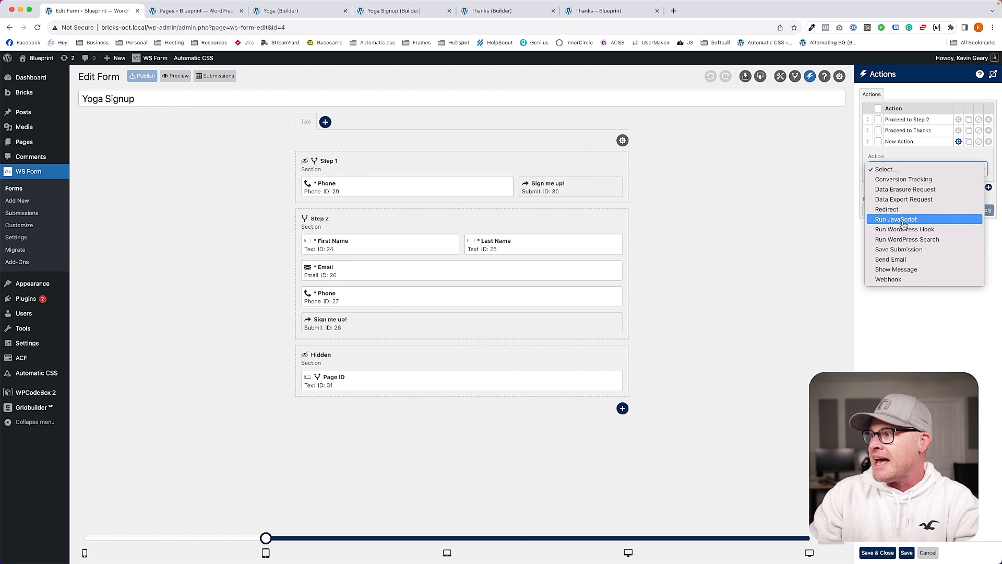
pyautogui.click(903, 251)
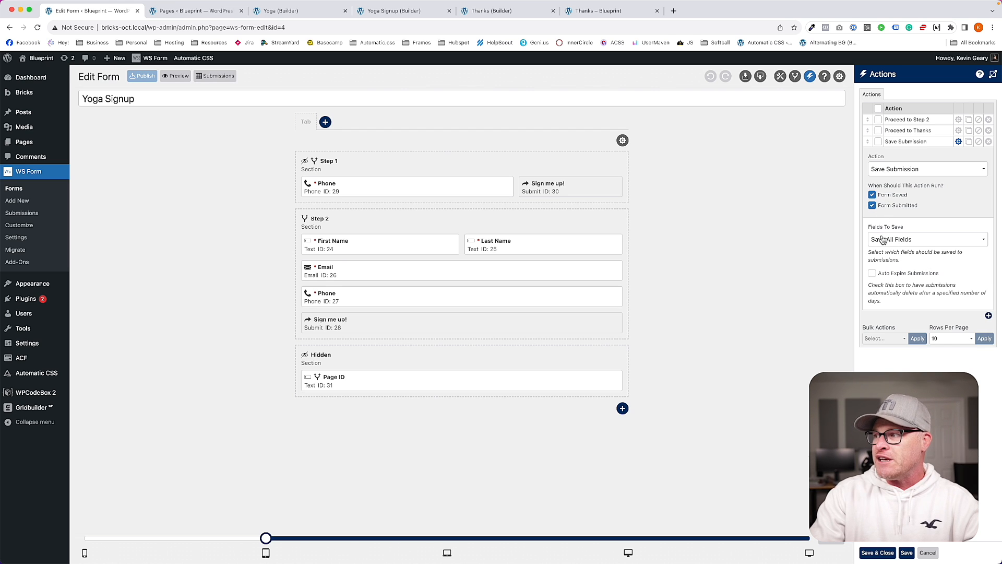
pyautogui.click(878, 553)
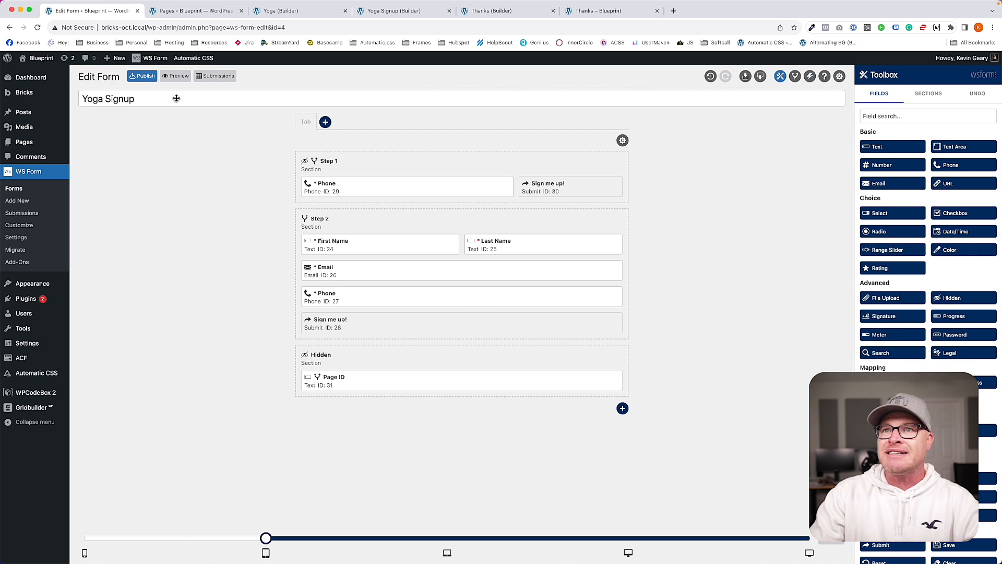
pyautogui.click(144, 77)
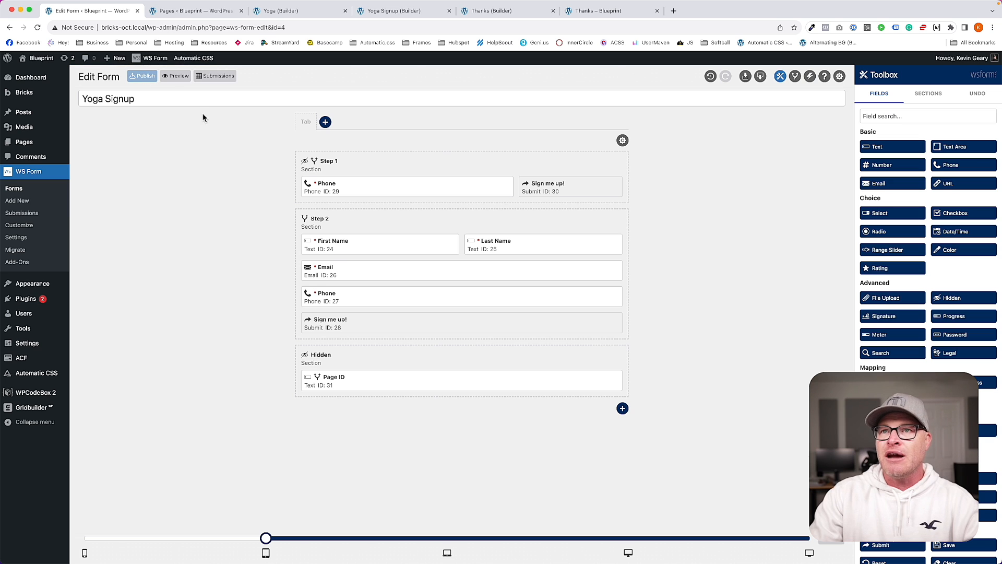
# Step: Load the /yoga/ landing page and submit a phone number
pyautogui.click(402, 12)
pyautogui.click(494, 11)
pyautogui.click(584, 10)
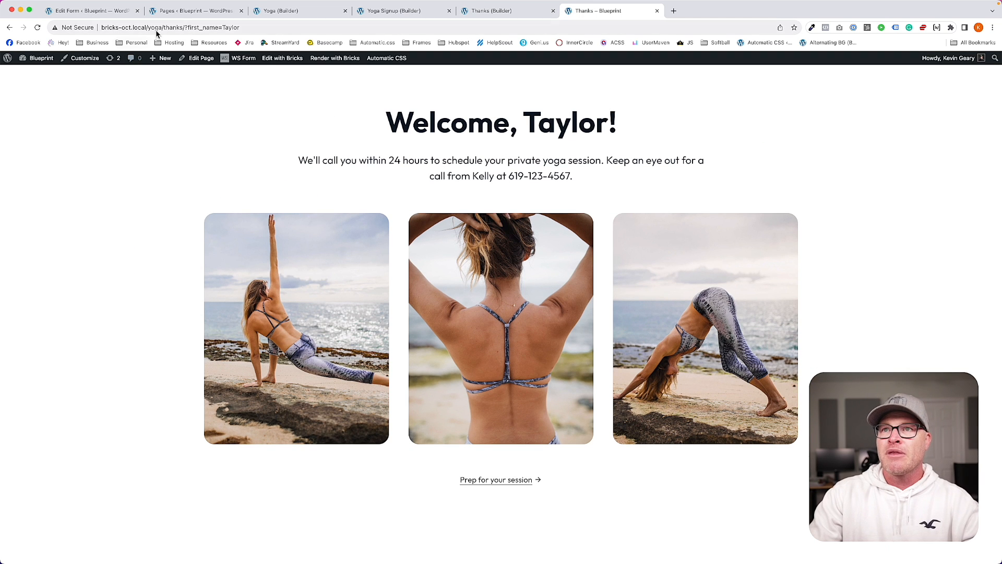
pyautogui.moveTo(157, 27); pyautogui.dragTo(324, 27)
pyautogui.press('BackSpace')
pyautogui.press('Return')
pyautogui.click(441, 401)
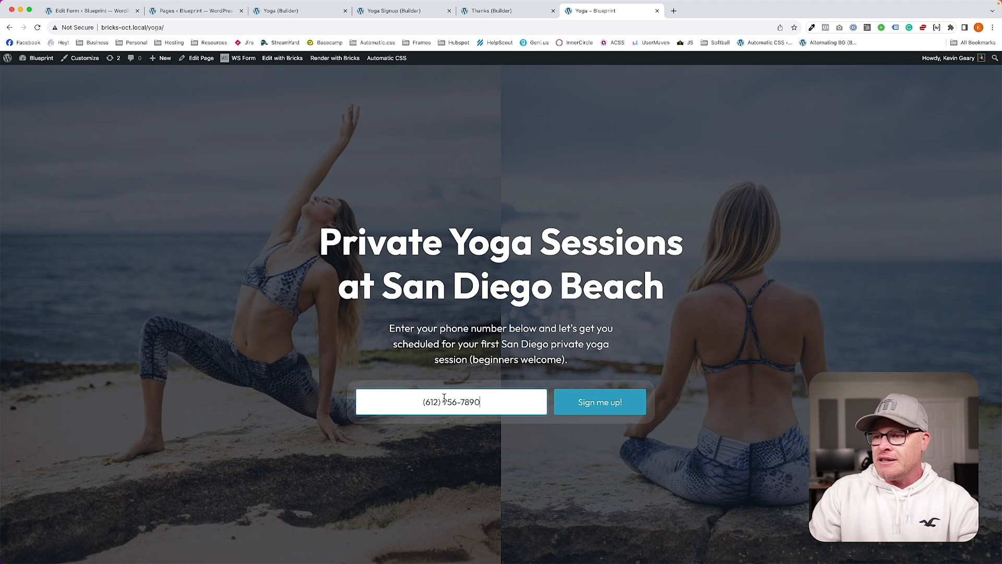
pyautogui.click(628, 402)
# Step: Enter a test first name, last name and email and submit the signup
pyautogui.click(224, 303)
pyautogui.press('Tab')
pyautogui.press('Tab')
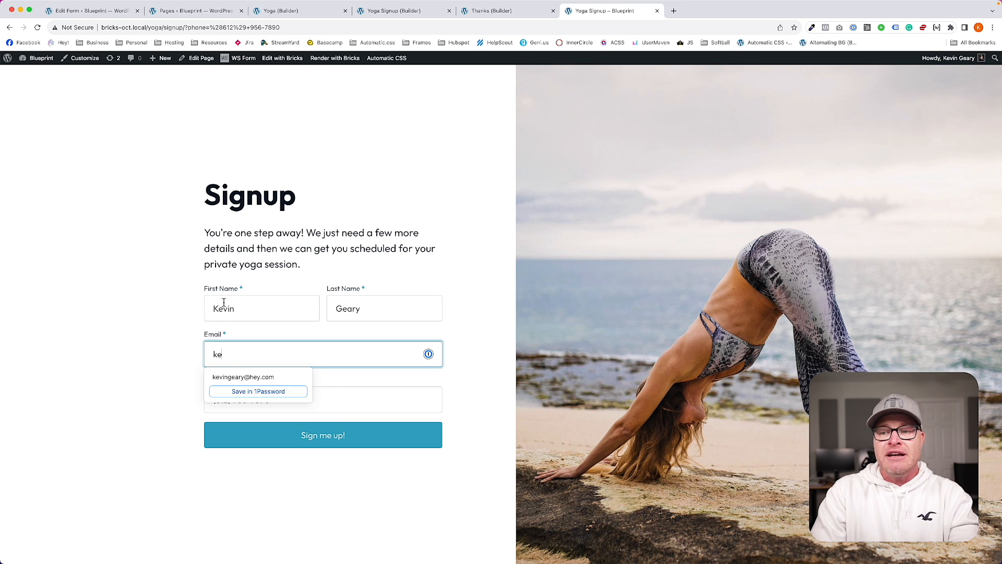
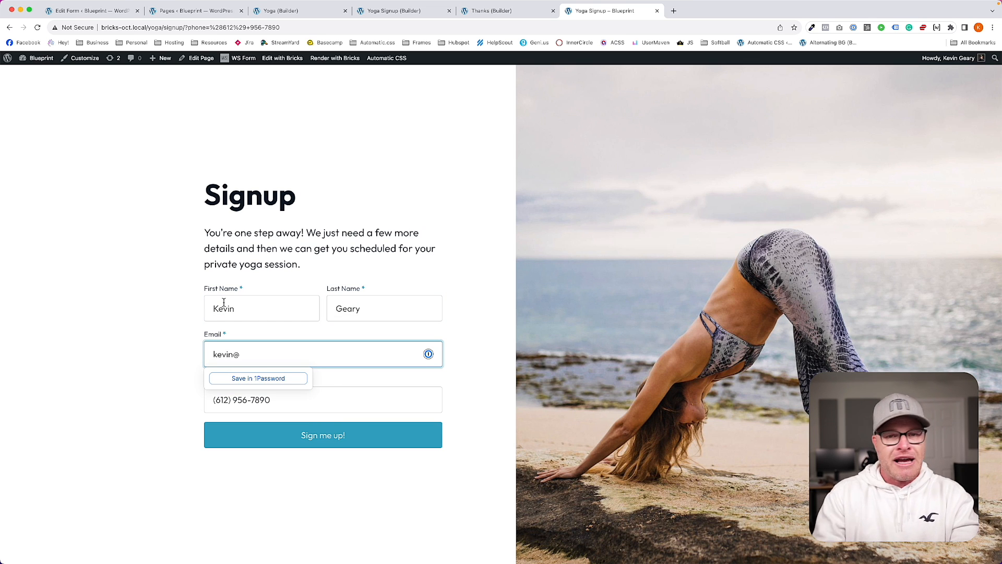
pyautogui.press('Tab')
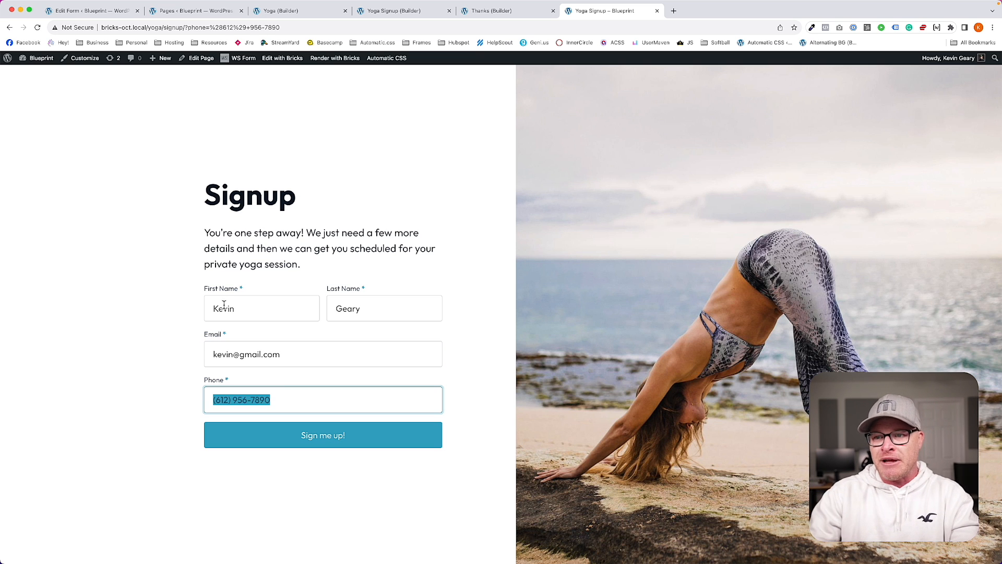
pyautogui.click(346, 443)
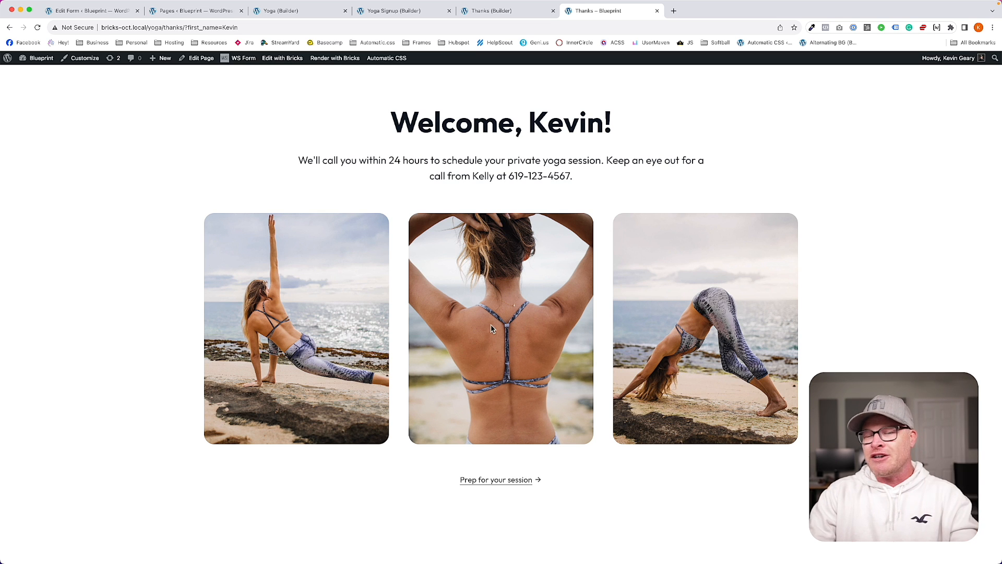
# Step: Filter the Submissions screen to Yoga Signup (ID 4) to see its two entries
pyautogui.click(115, 14)
pyautogui.click(21, 213)
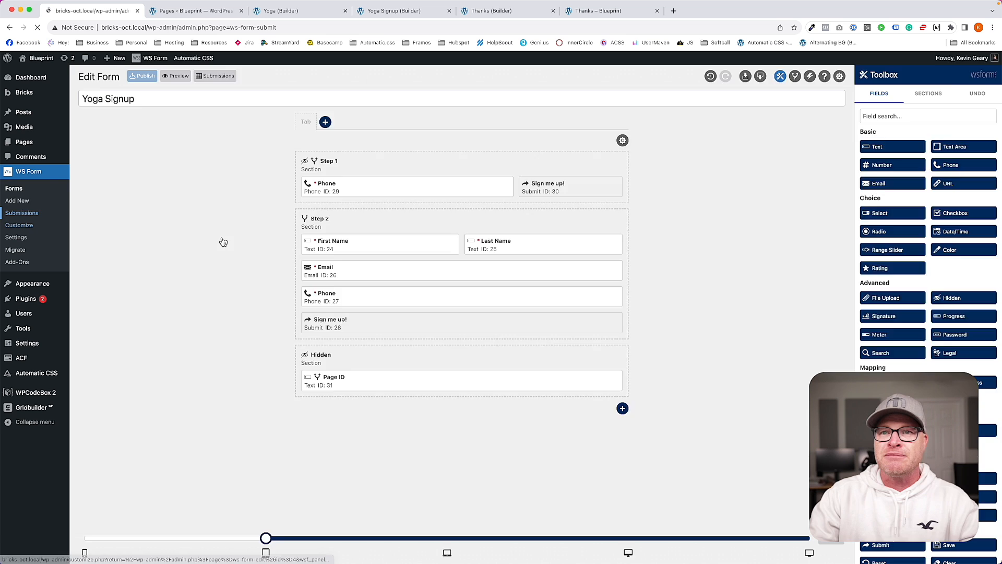
pyautogui.click(128, 99)
pyautogui.click(130, 108)
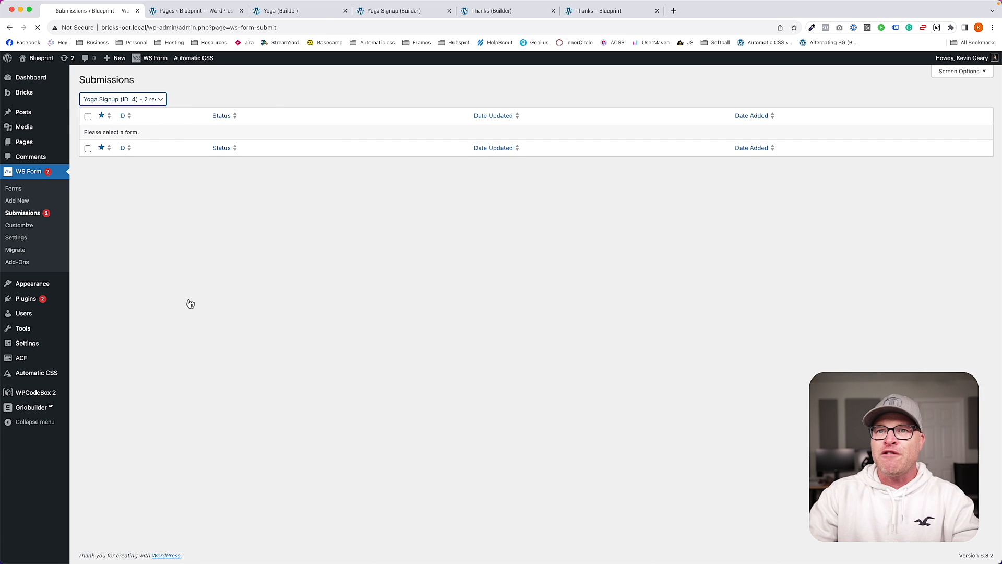
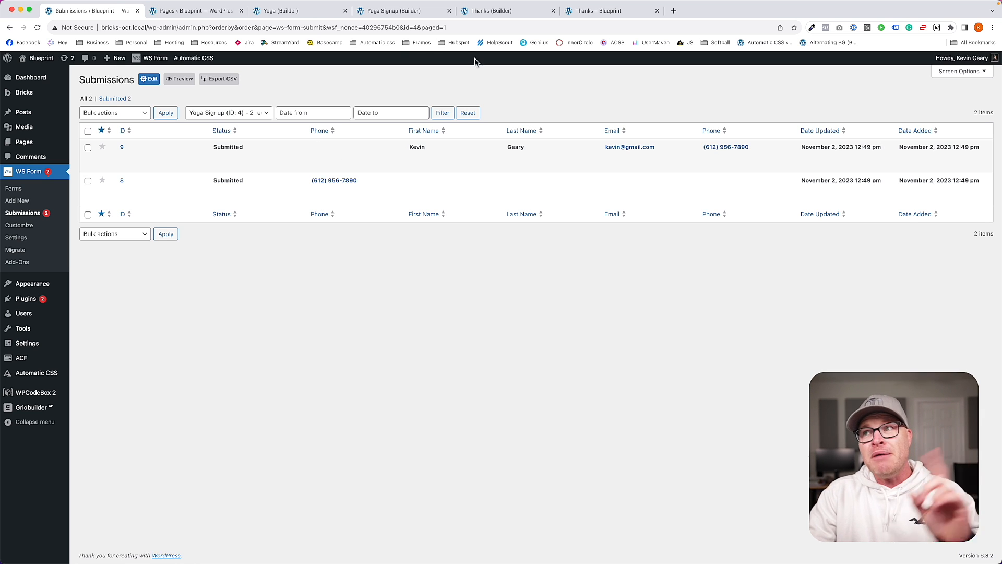
# Step: Check the Thanks template, then preview the Yoga Signup page on the front end
pyautogui.click(399, 12)
pyautogui.click(484, 15)
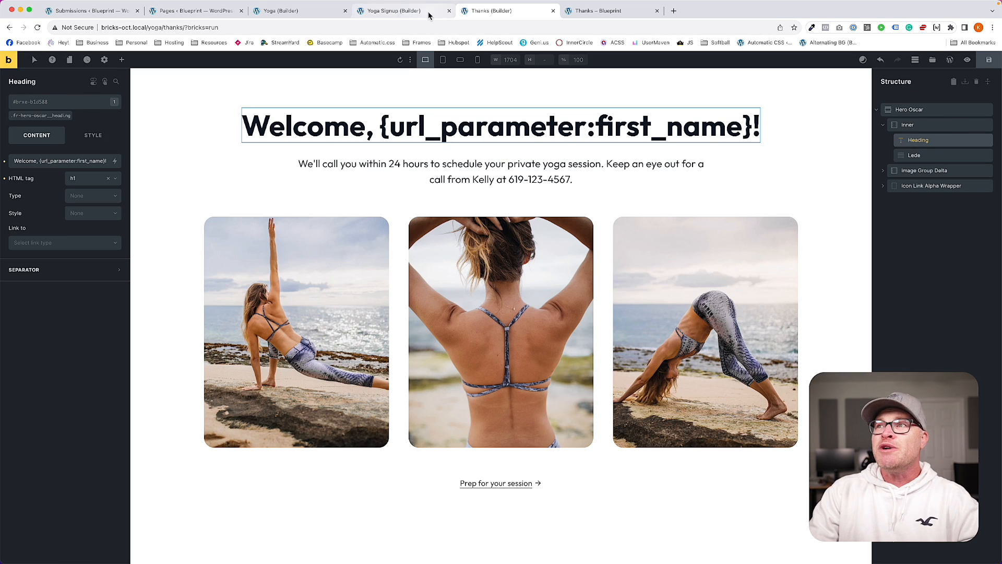
pyautogui.click(426, 13)
pyautogui.click(14, 65)
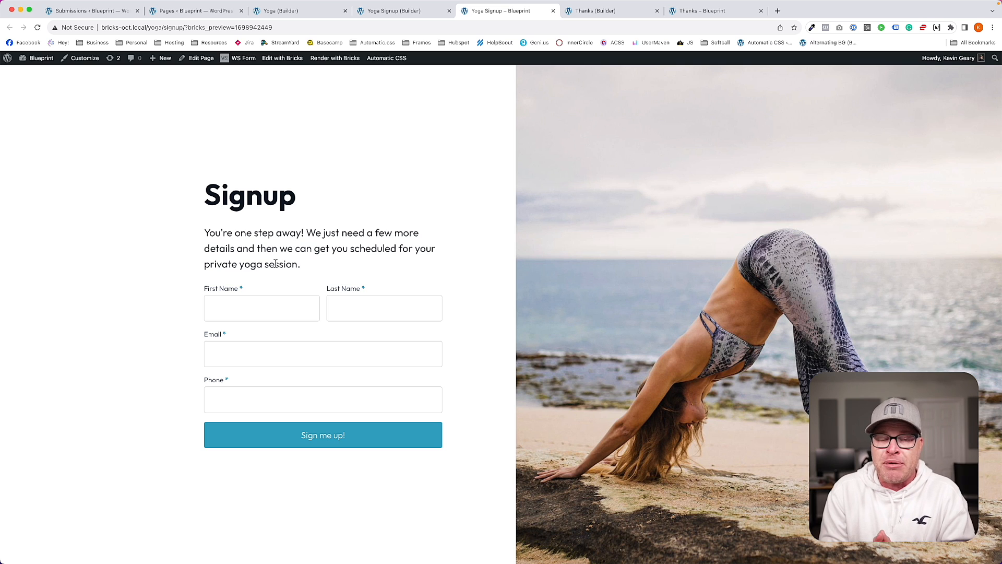
# Step: Fill in a test first name, last name, email and phone number in the signup form
pyautogui.click(270, 314)
pyautogui.write('Taylor')
pyautogui.press('Tab')
pyautogui.write('Swifty')
pyautogui.press('Tab')
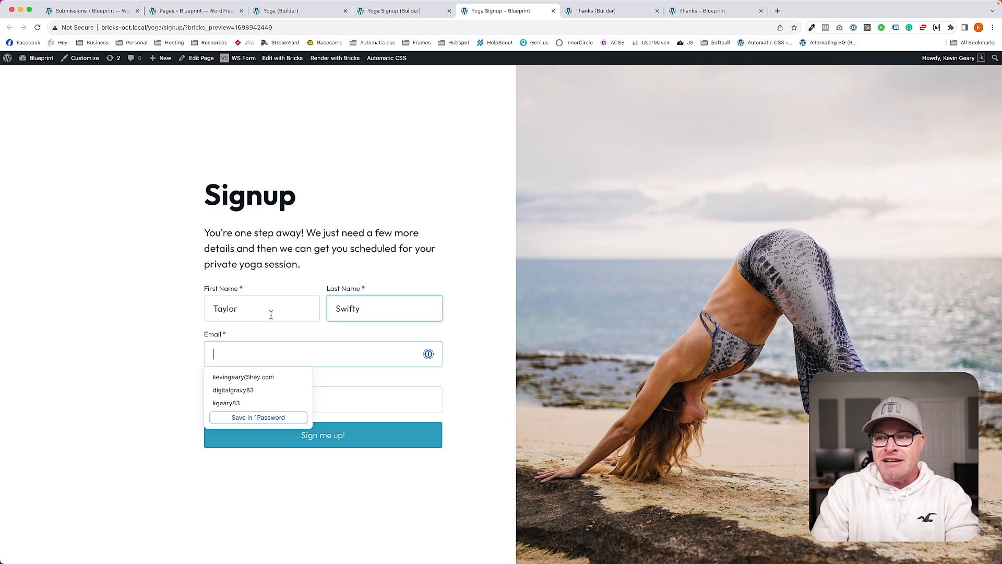
pyautogui.press('Tab')
pyautogui.write('123456789')
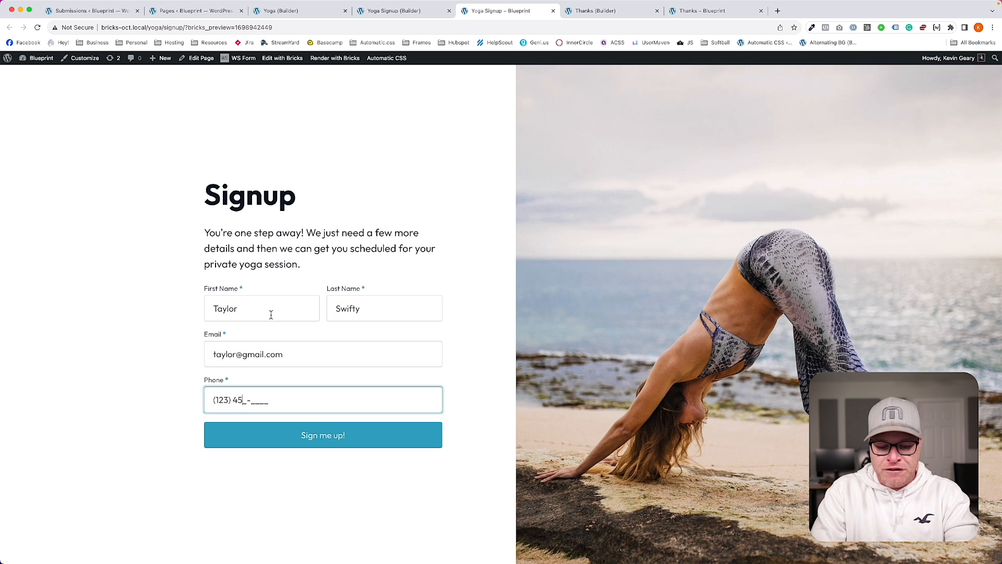
pyautogui.write('0')
# Step: Submit with 'Sign me up!' and reload the Submissions list to see the new entry
pyautogui.click(318, 445)
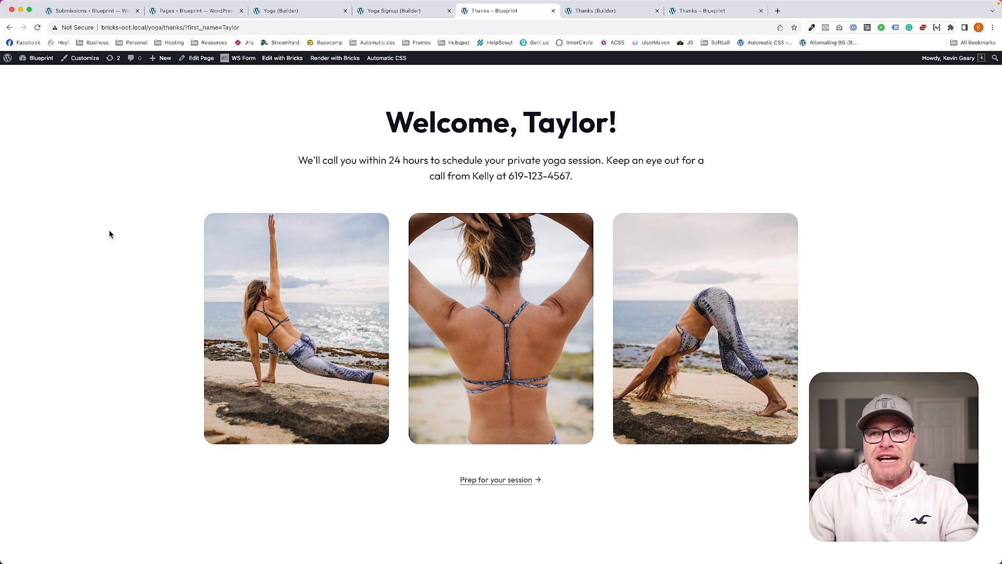
pyautogui.click(86, 11)
pyautogui.press('super+r')
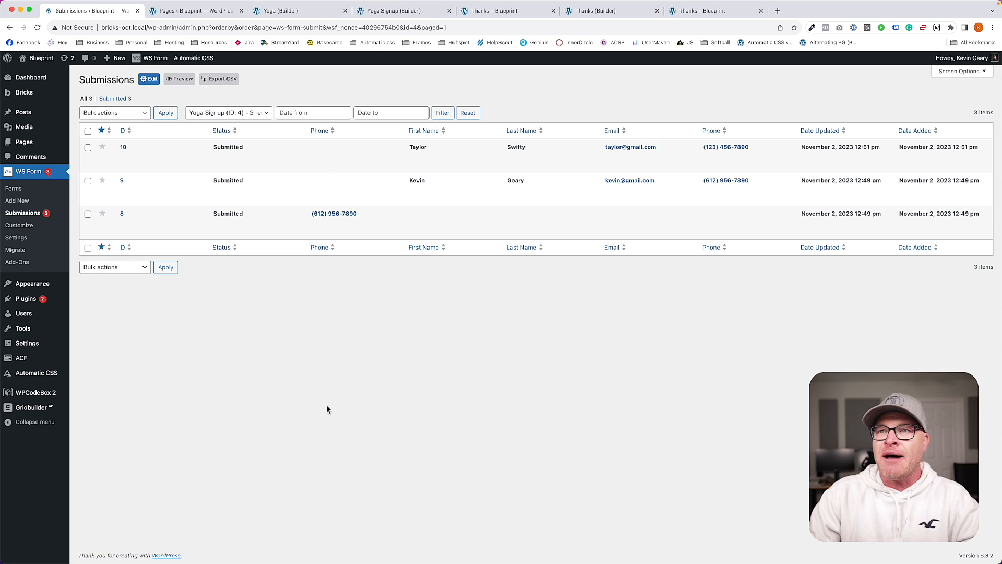
# Step: From the WS Form Forms list, open the Yoga Signup form for editing
pyautogui.moveTo(410, 148); pyautogui.dragTo(526, 149)
pyautogui.click(626, 318)
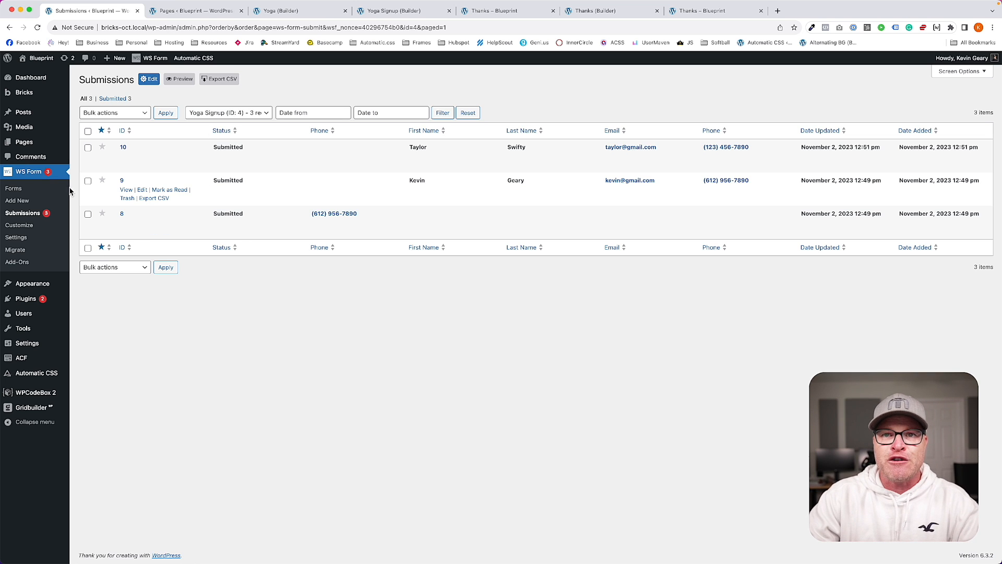
pyautogui.click(15, 188)
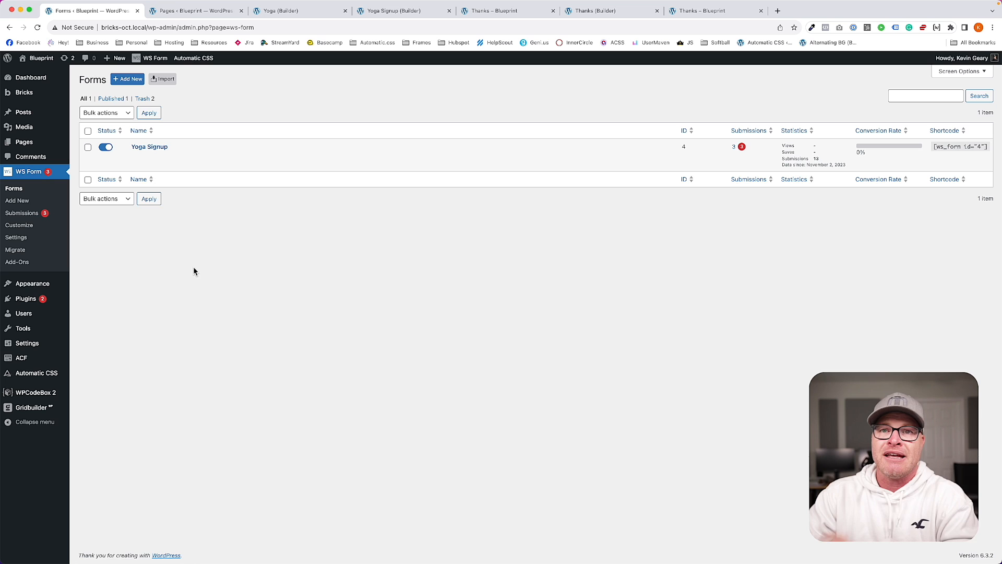
pyautogui.click(136, 158)
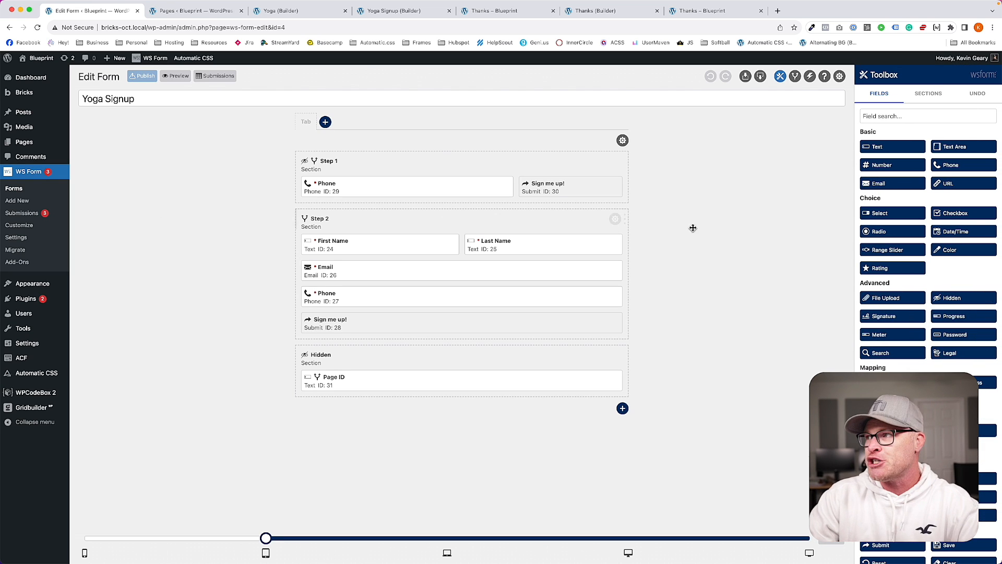
# Step: Give Step 1 Redirect a THEN 'Save Submission' action set to 'Do not run when form submitted', then save
pyautogui.click(795, 76)
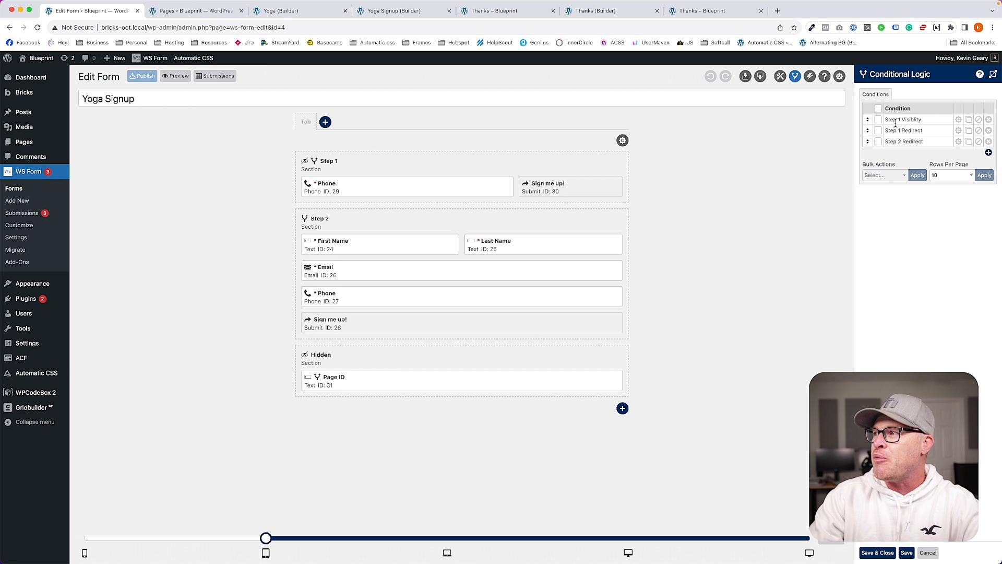
pyautogui.click(958, 130)
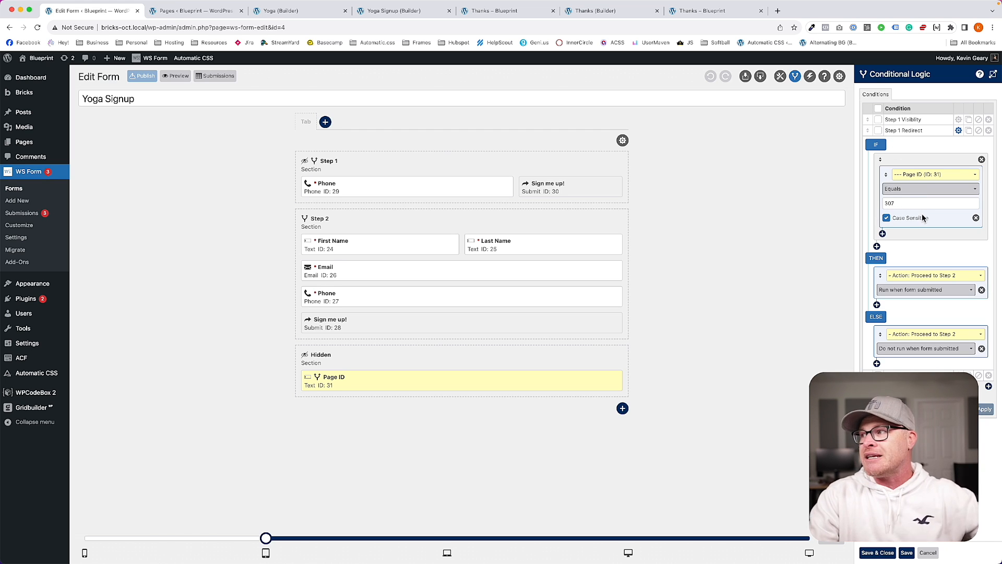
pyautogui.click(877, 305)
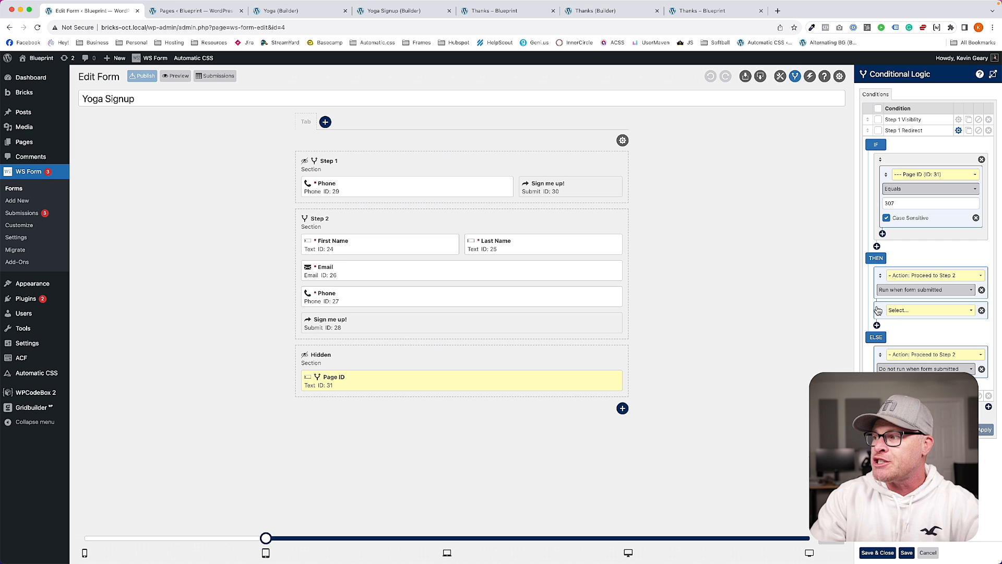
pyautogui.click(898, 311)
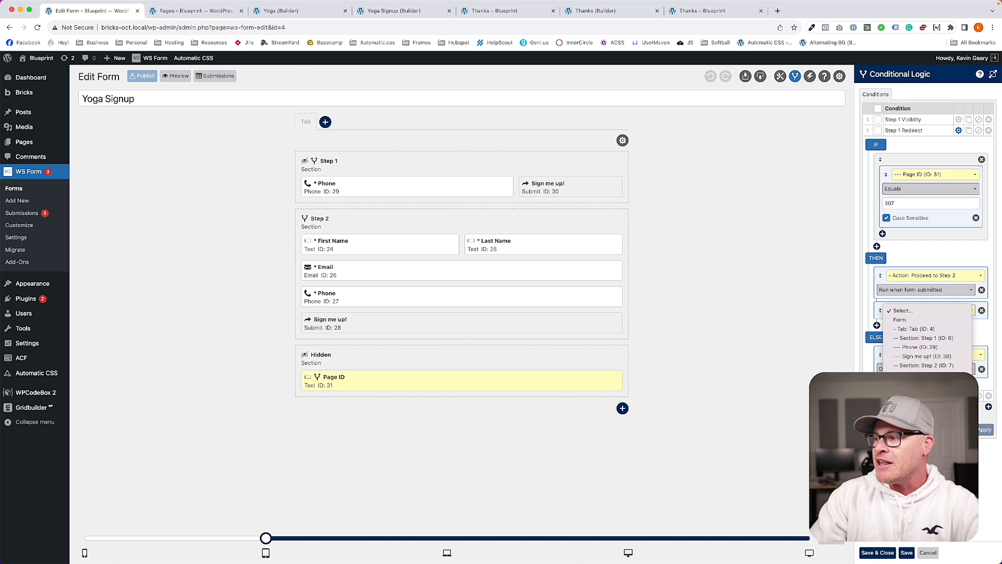
pyautogui.click(920, 448)
pyautogui.click(913, 328)
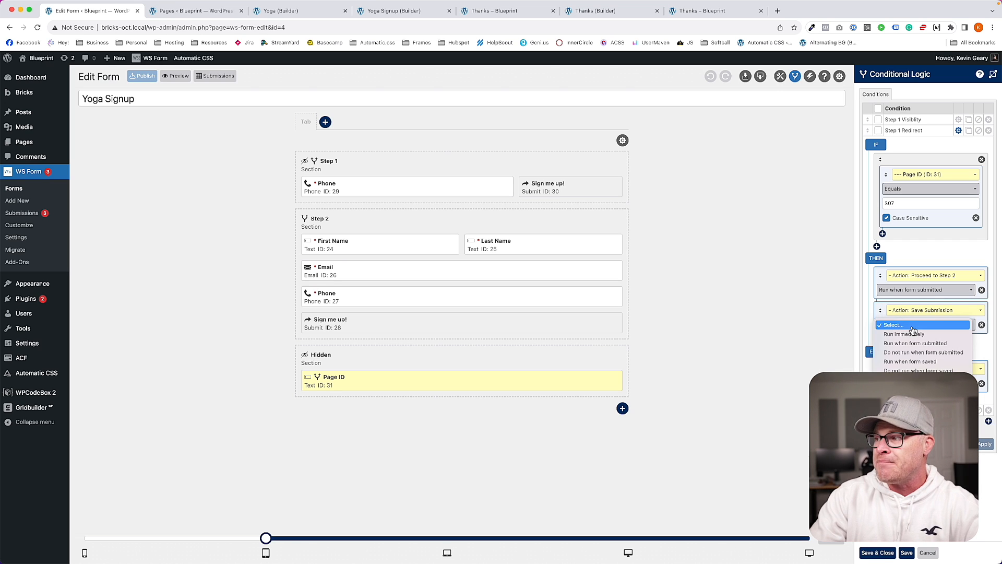
pyautogui.click(912, 352)
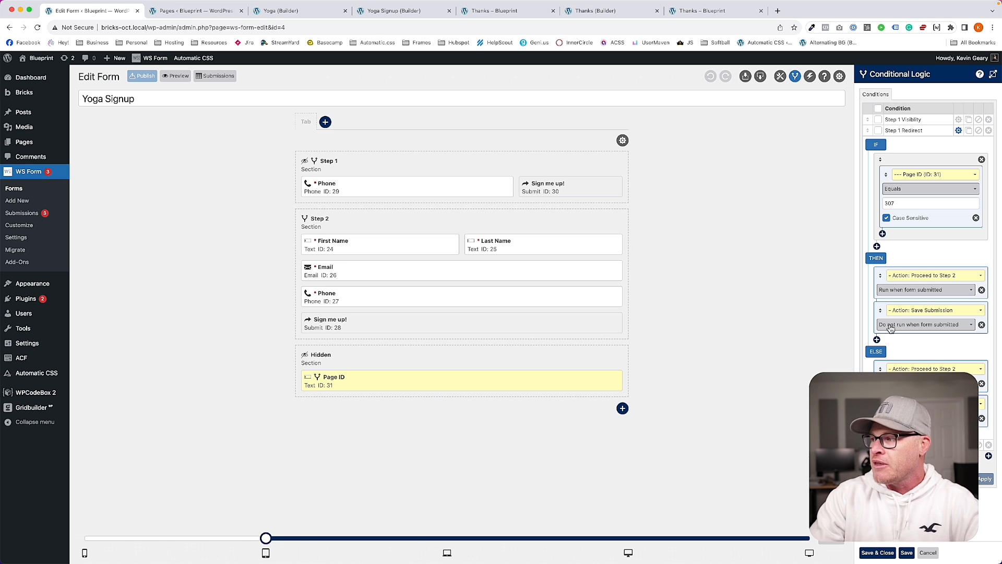
pyautogui.click(877, 552)
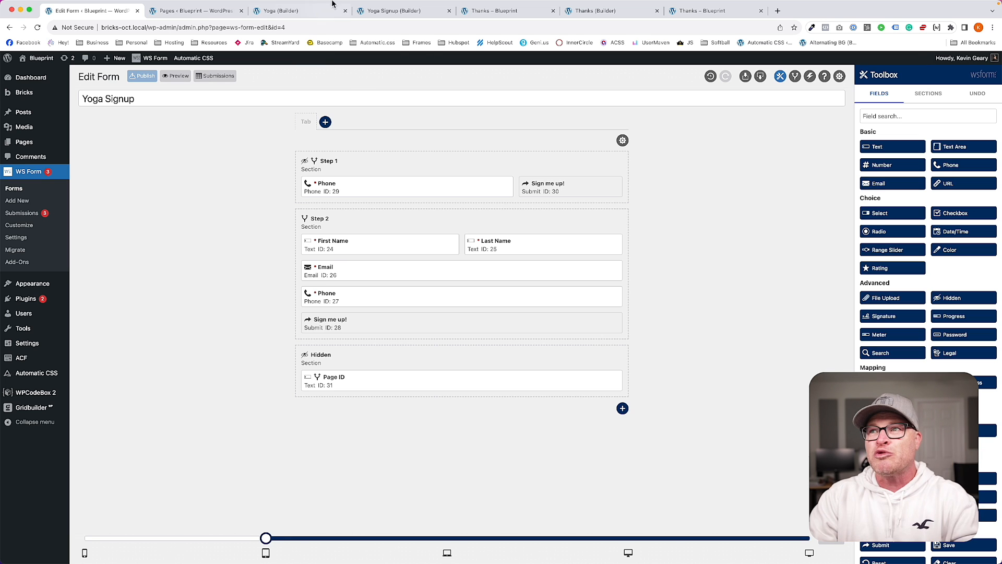
# Step: Move all three Yoga Signup submissions to the trash with a bulk action
pyautogui.click(406, 12)
pyautogui.click(204, 13)
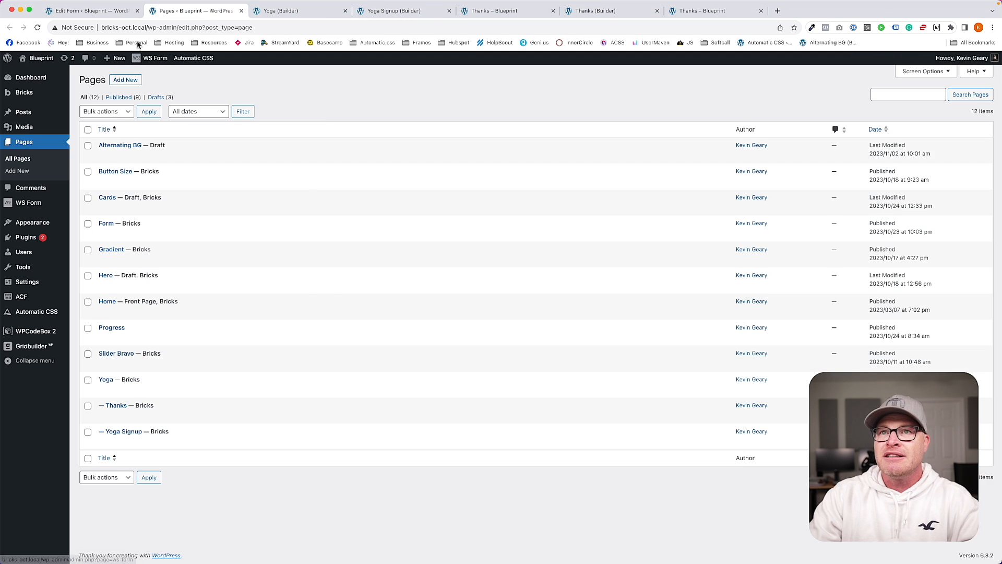
pyautogui.click(89, 11)
pyautogui.click(23, 213)
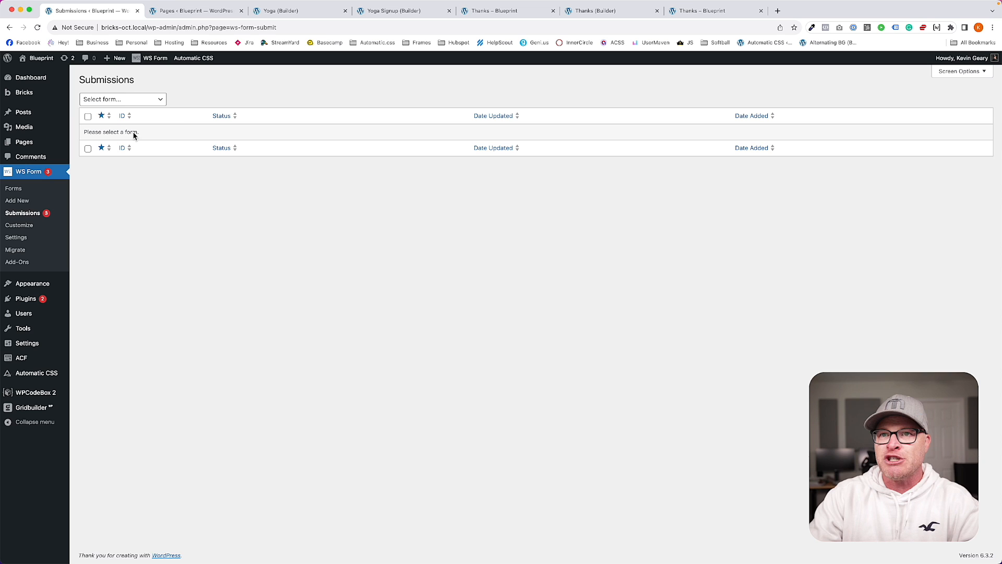
pyautogui.click(121, 99)
pyautogui.click(88, 130)
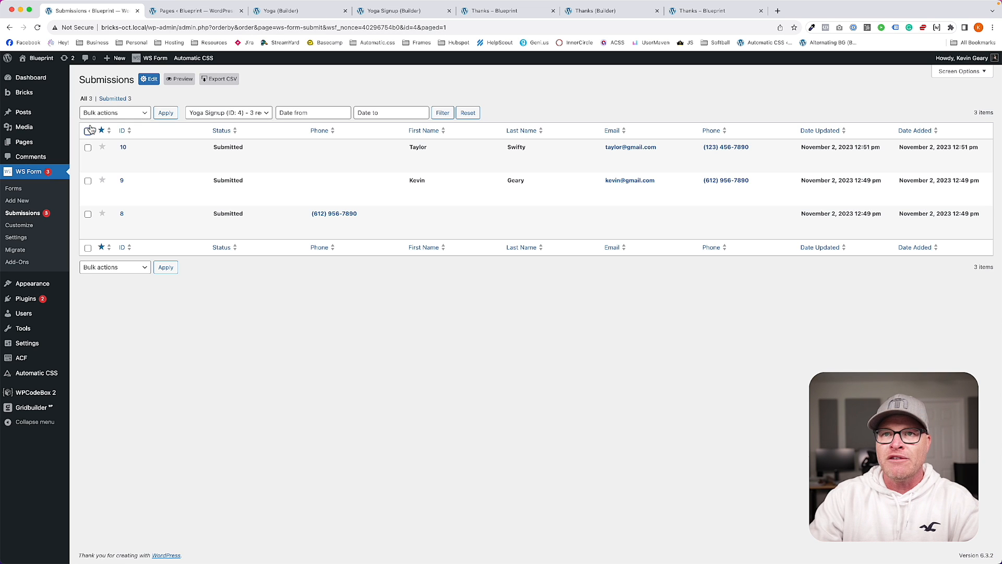
pyautogui.click(102, 114)
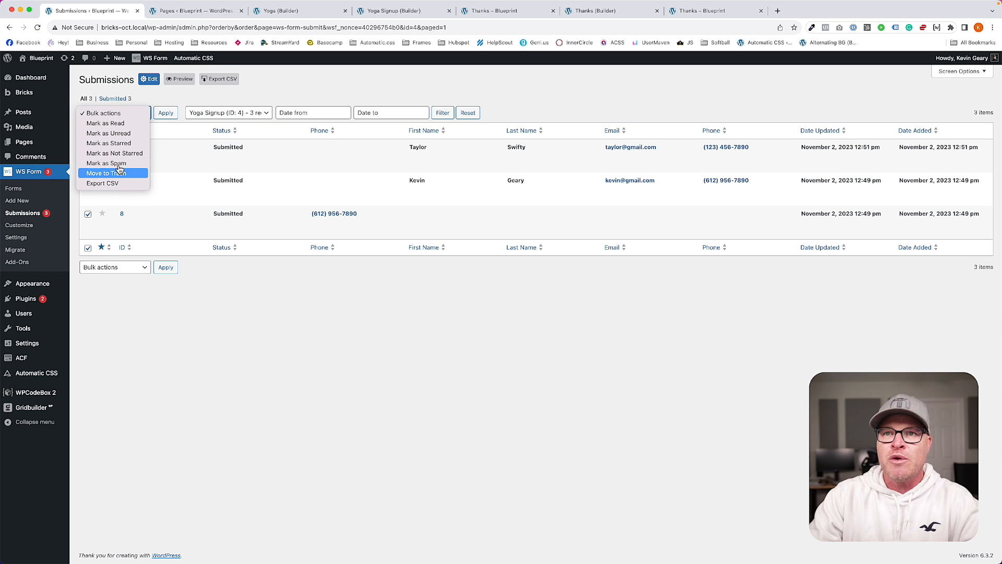
pyautogui.click(105, 173)
pyautogui.click(166, 112)
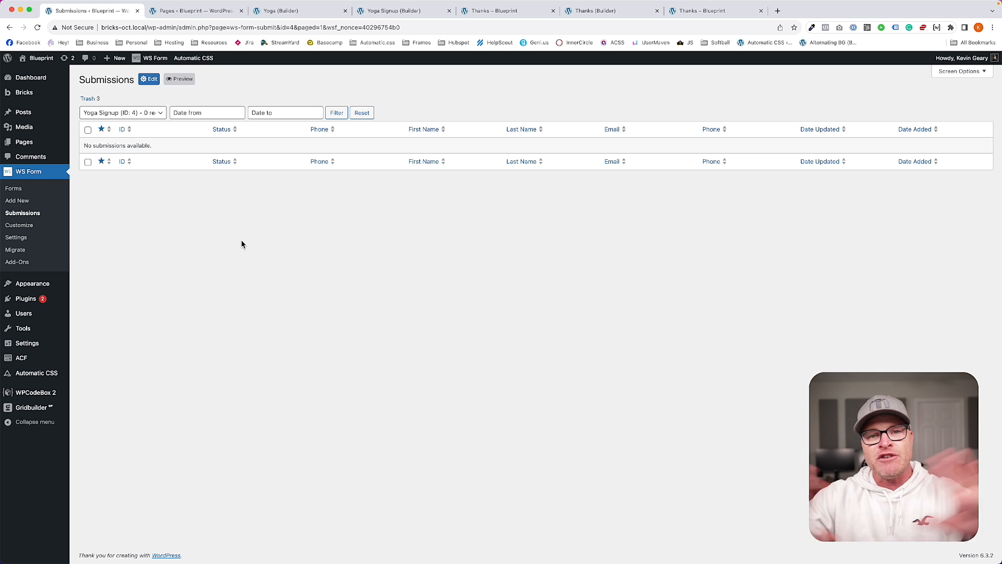
# Step: Load the /yoga/ landing page and submit a test phone number
pyautogui.click(280, 11)
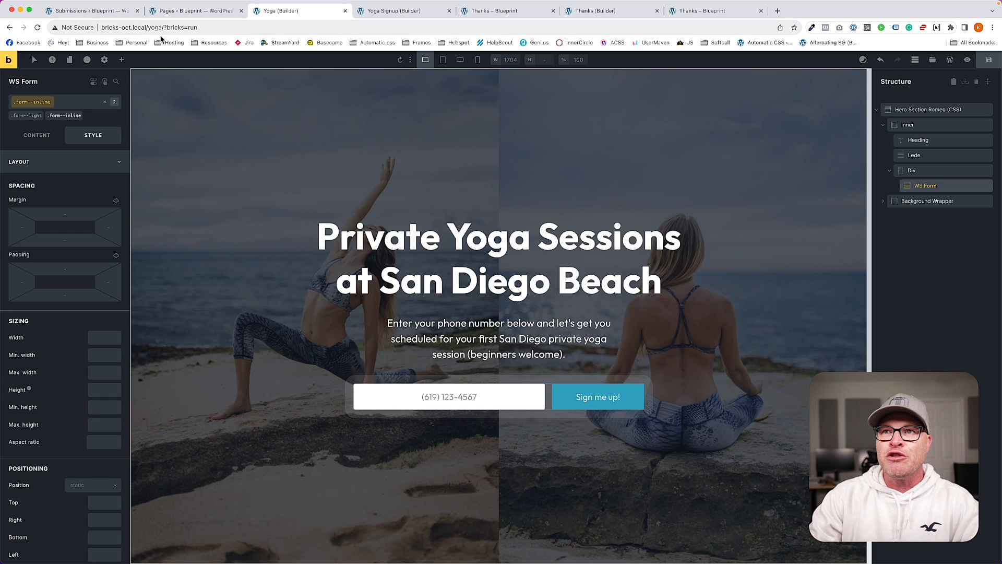
pyautogui.click(387, 11)
pyautogui.moveTo(148, 27); pyautogui.dragTo(480, 49)
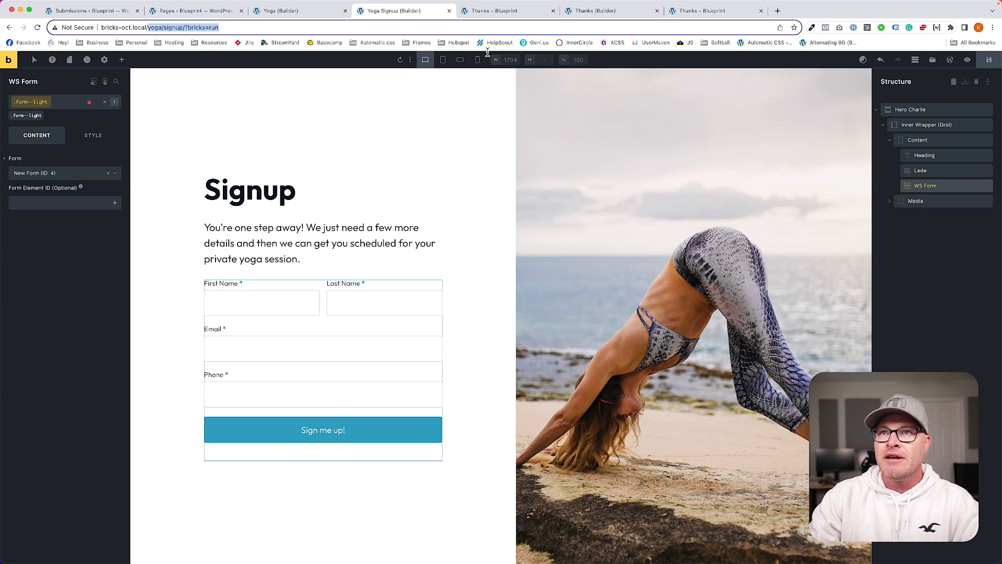
pyautogui.write('yoga/')
pyautogui.press('Return')
pyautogui.click(457, 401)
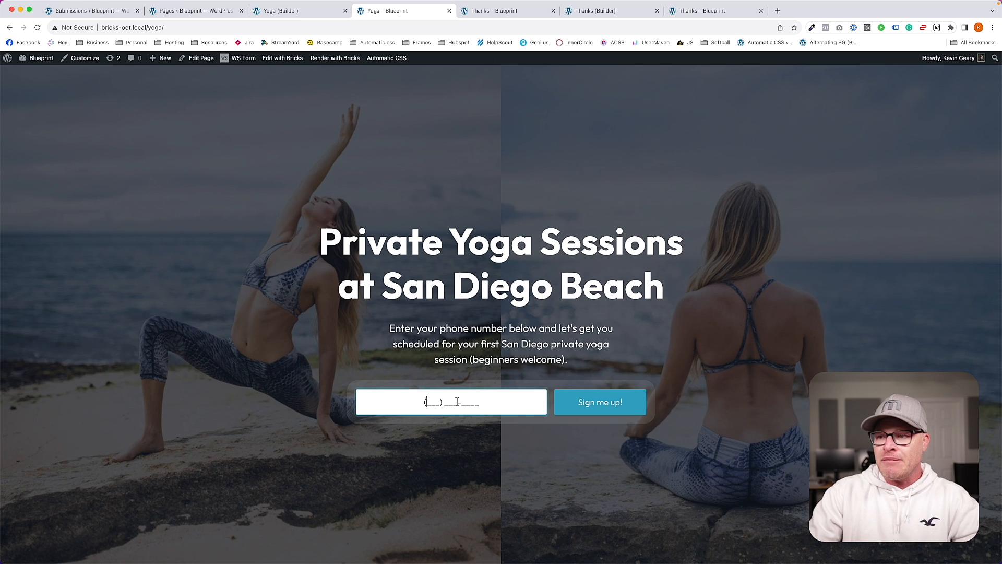
pyautogui.write('123) 456-')
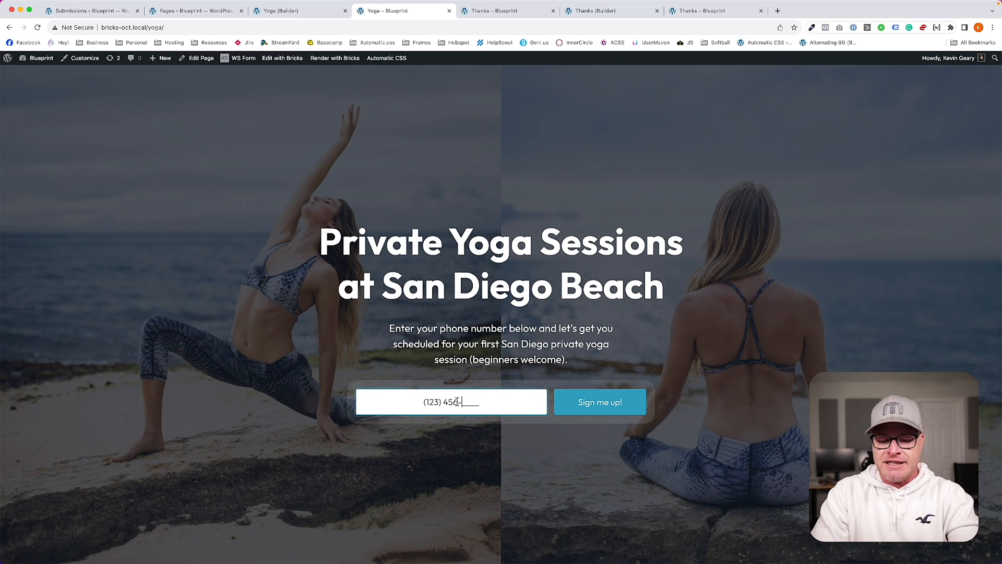
pyautogui.write('7890')
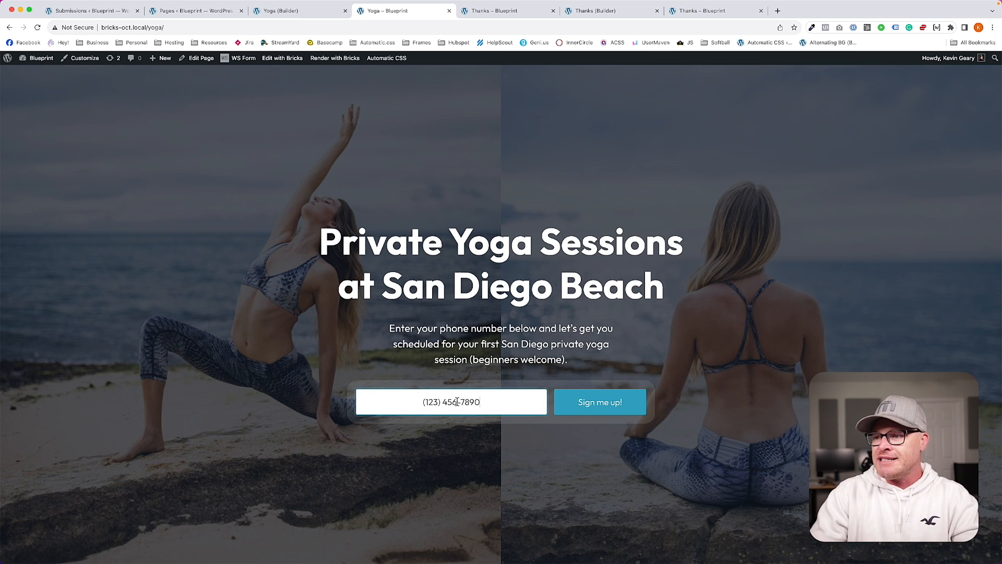
pyautogui.click(597, 405)
# Step: Enter a test first name, last name and email and submit the signup form
pyautogui.click(246, 303)
pyautogui.write('Taylor')
pyautogui.press('Tab')
pyautogui.write('Swift')
pyautogui.press('Tab')
pyautogui.press('Tab')
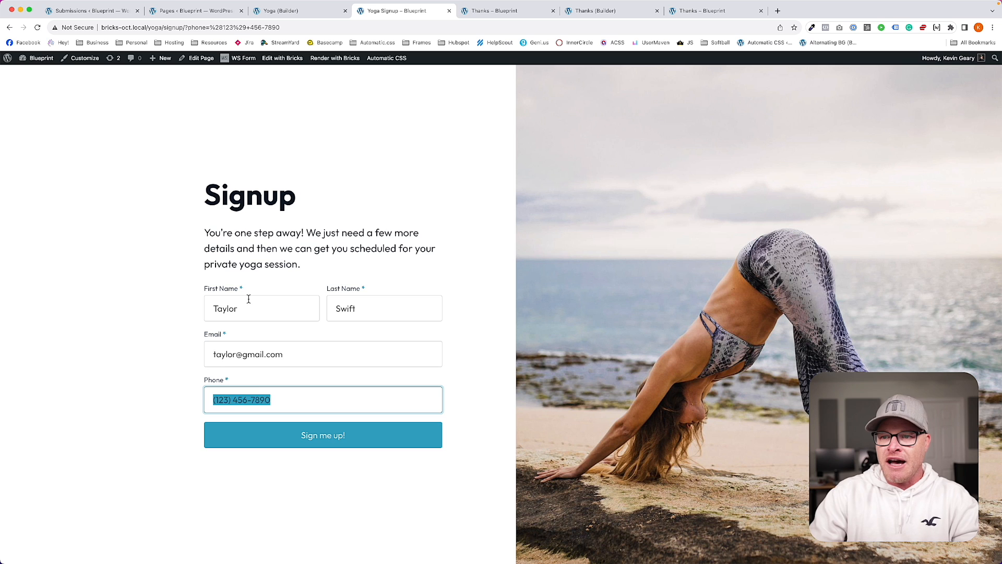
pyautogui.click(297, 434)
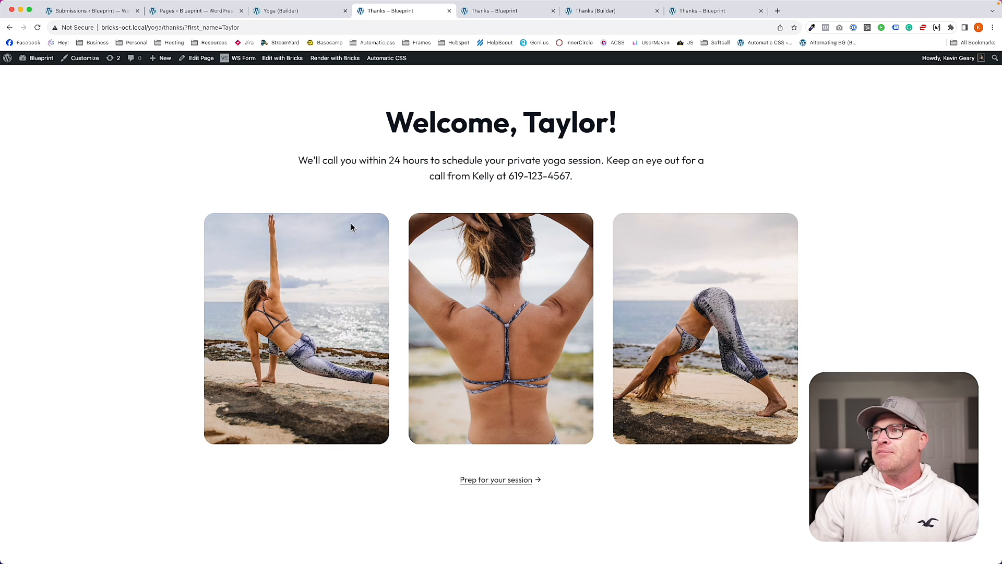
pyautogui.click(89, 10)
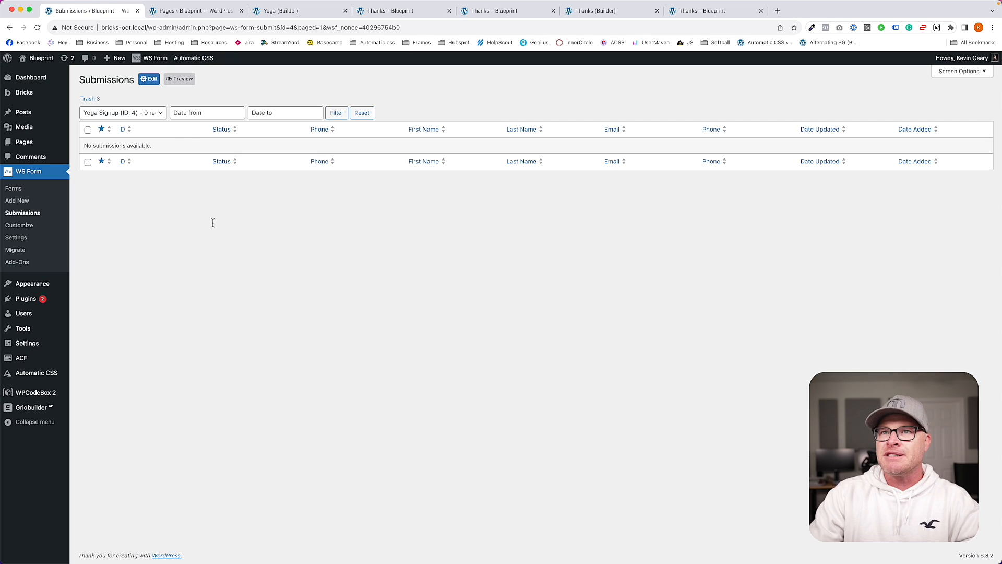
# Step: Reload the Submissions page to show the single Submitted entry, ID 11
pyautogui.press('super+r')
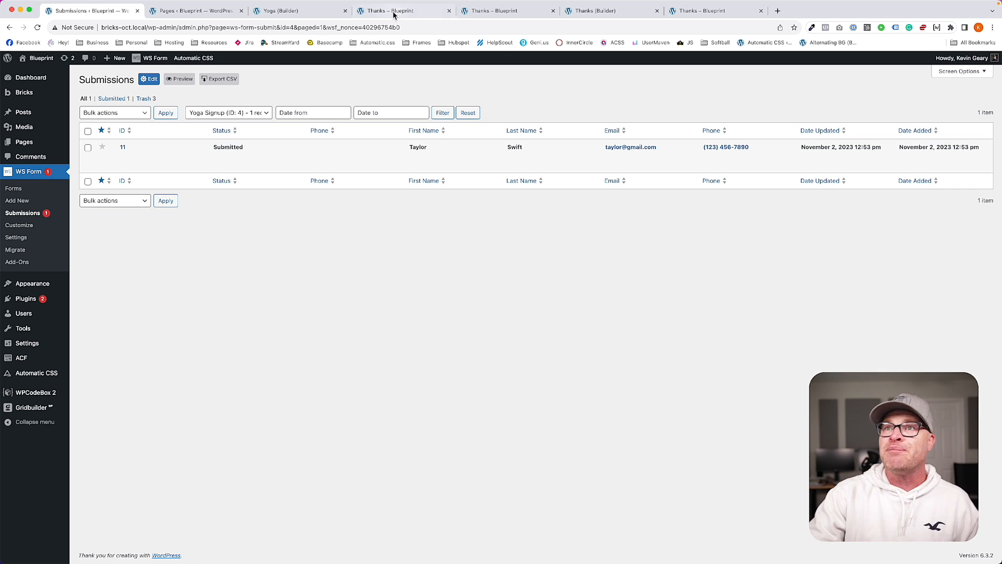
# Step: Inspect the Yoga Signup form's Save Submission action settings, then view the Thanks page greeting
pyautogui.click(40, 191)
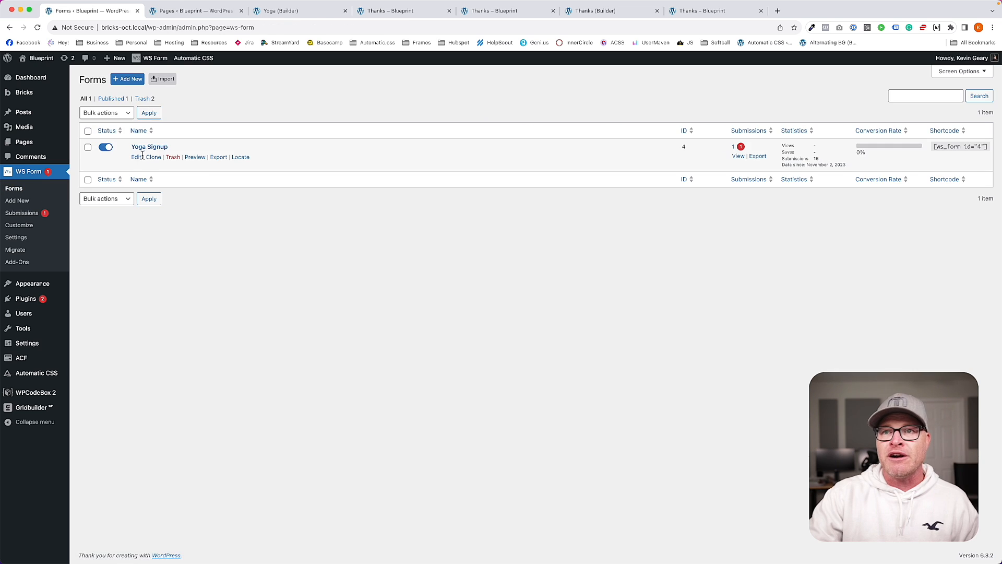
pyautogui.click(148, 159)
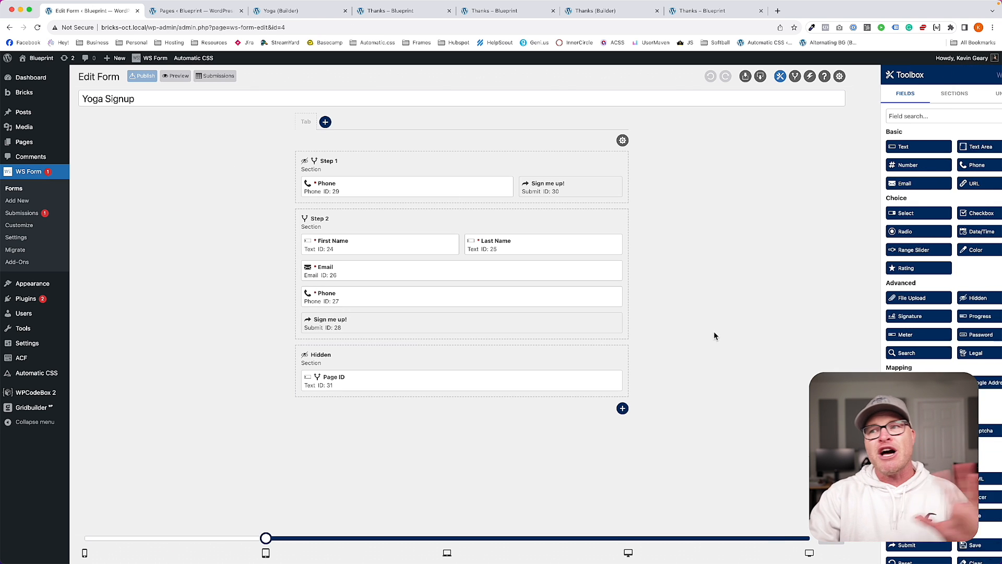
pyautogui.click(794, 77)
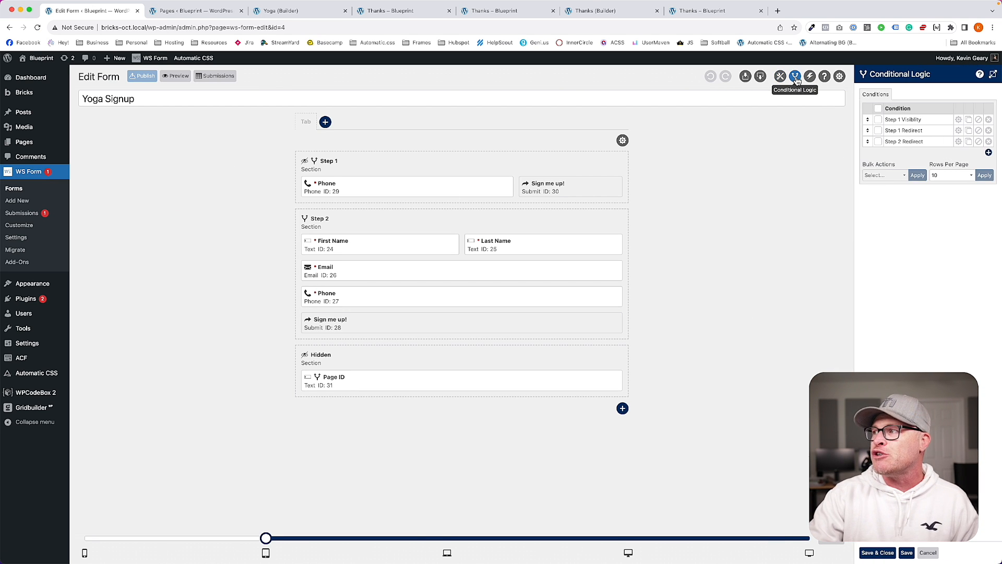
pyautogui.click(809, 77)
pyautogui.click(958, 142)
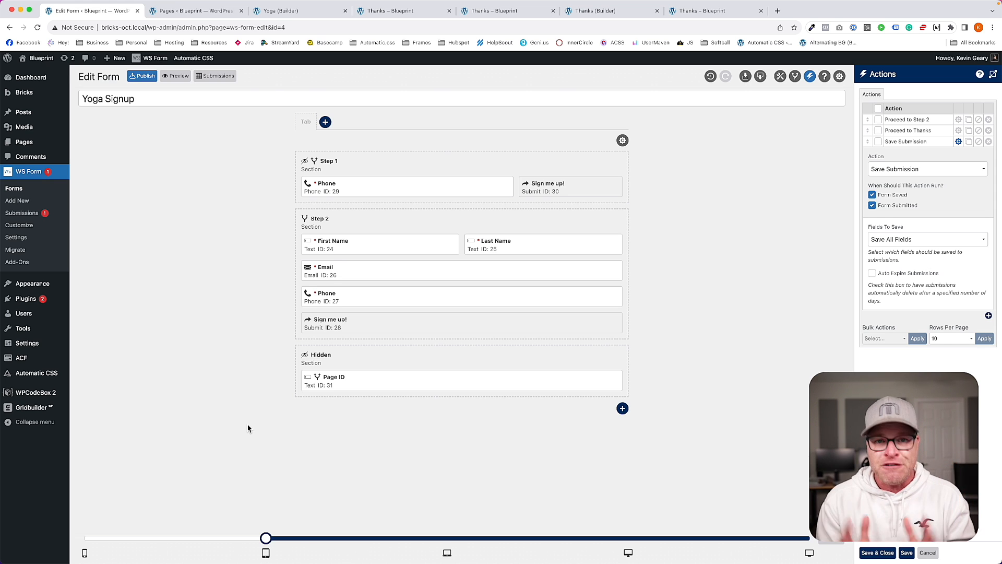
pyautogui.click(302, 11)
pyautogui.click(391, 11)
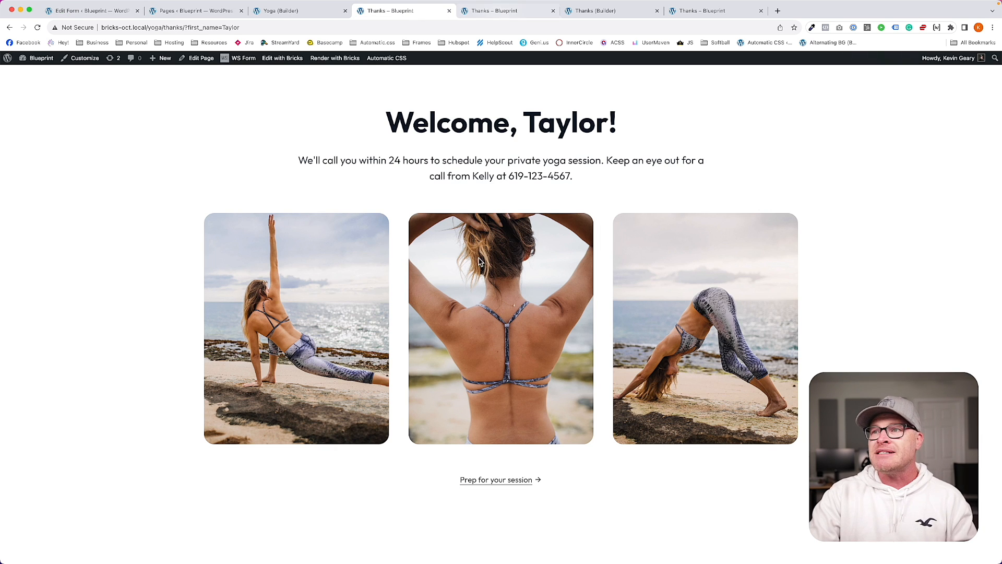